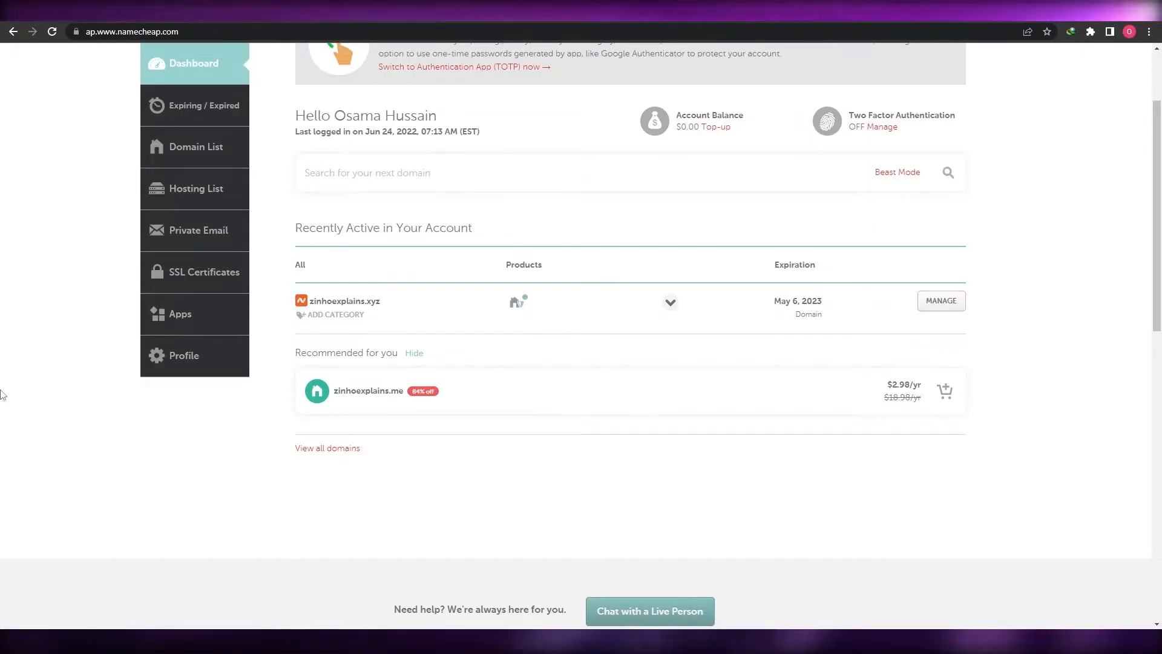
Dismiss the two-factor authentication notice on the Namecheap dashboard
scroll(2, 395, "up", 2)
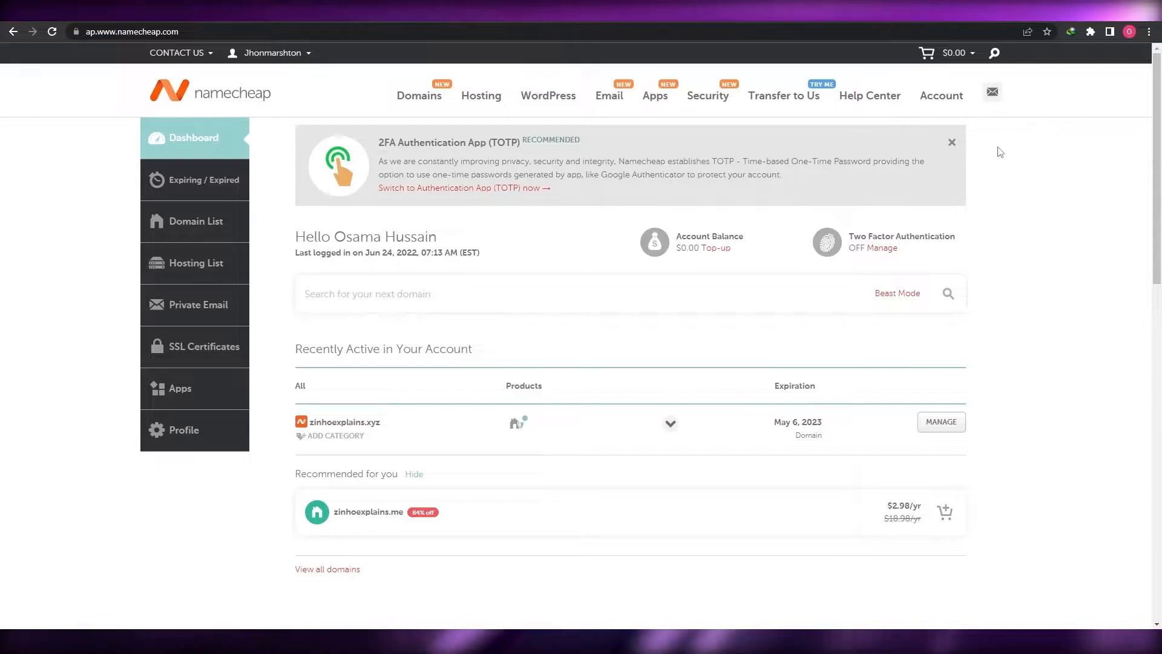
left_click(952, 143)
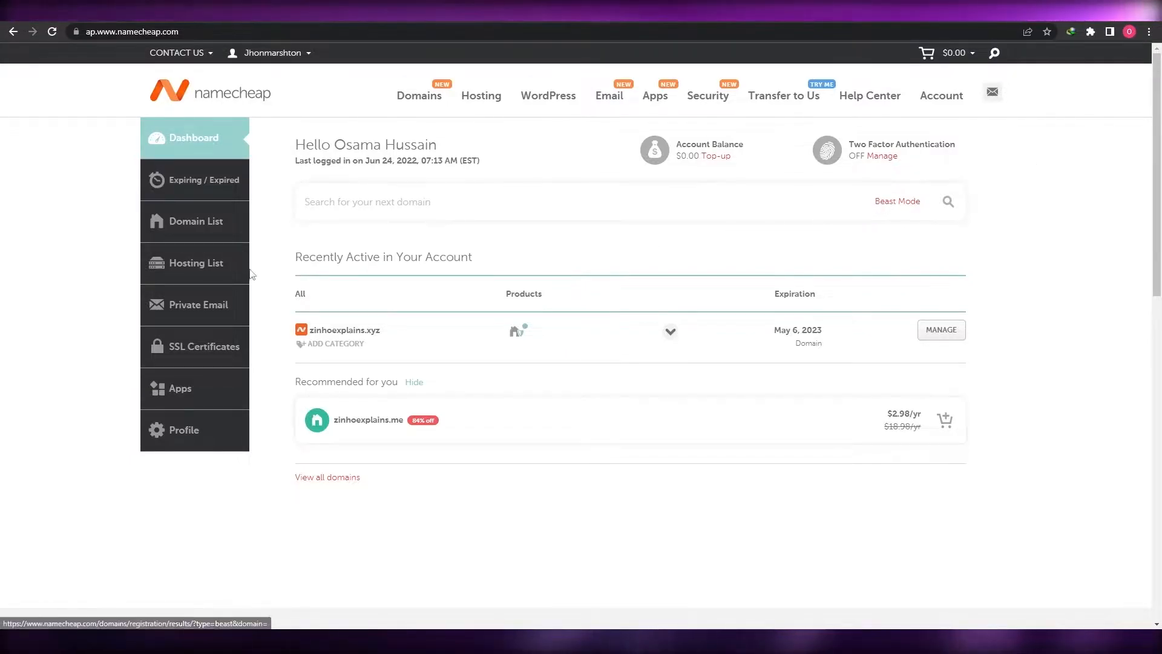
mouse_move(434, 88)
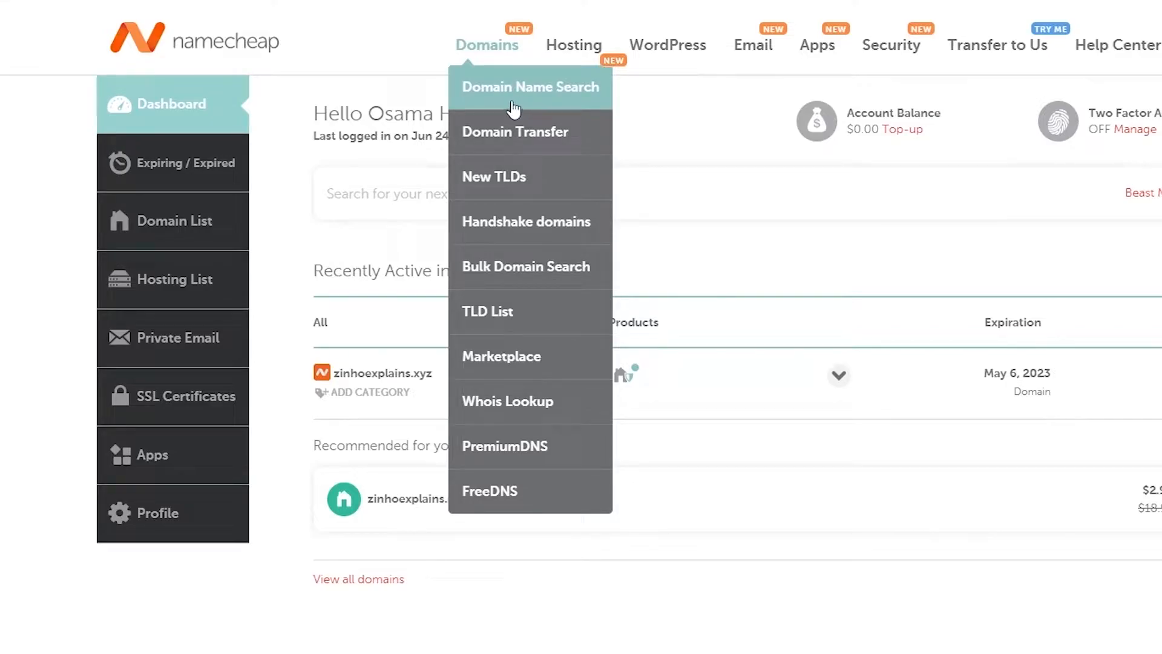
Search Namecheap for the domain name thedigitalacademy
left_click(533, 108)
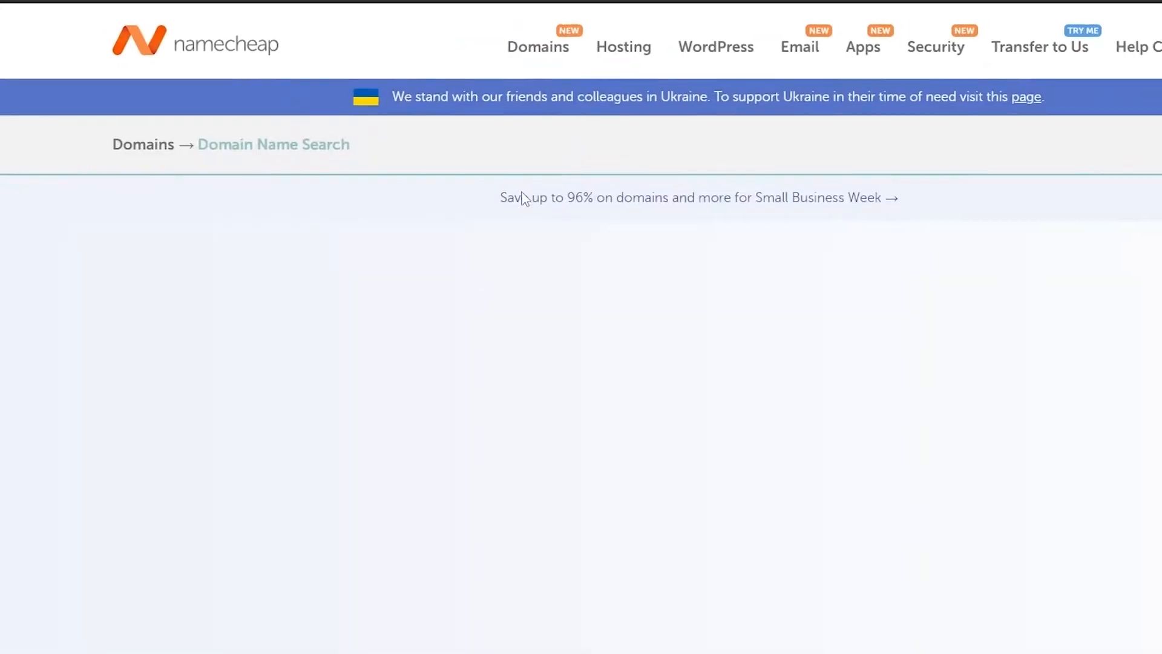
scroll(448, 336, "down", 1)
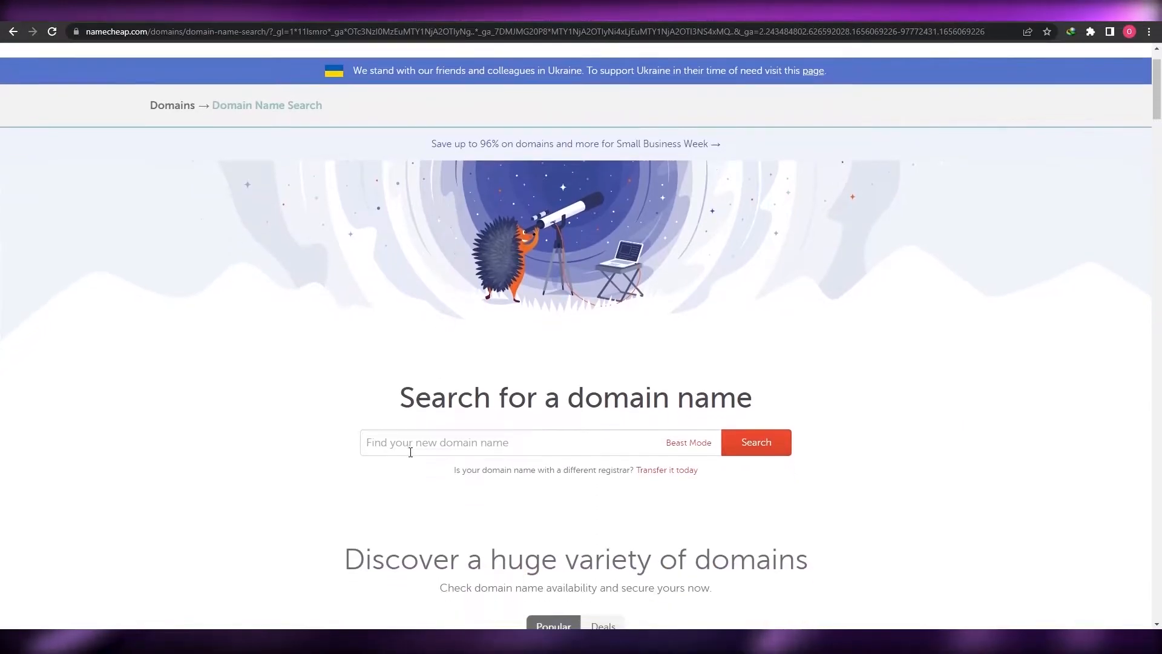
left_click(403, 448)
scroll(363, 466, "down", 1)
scroll(331, 485, "down", 1)
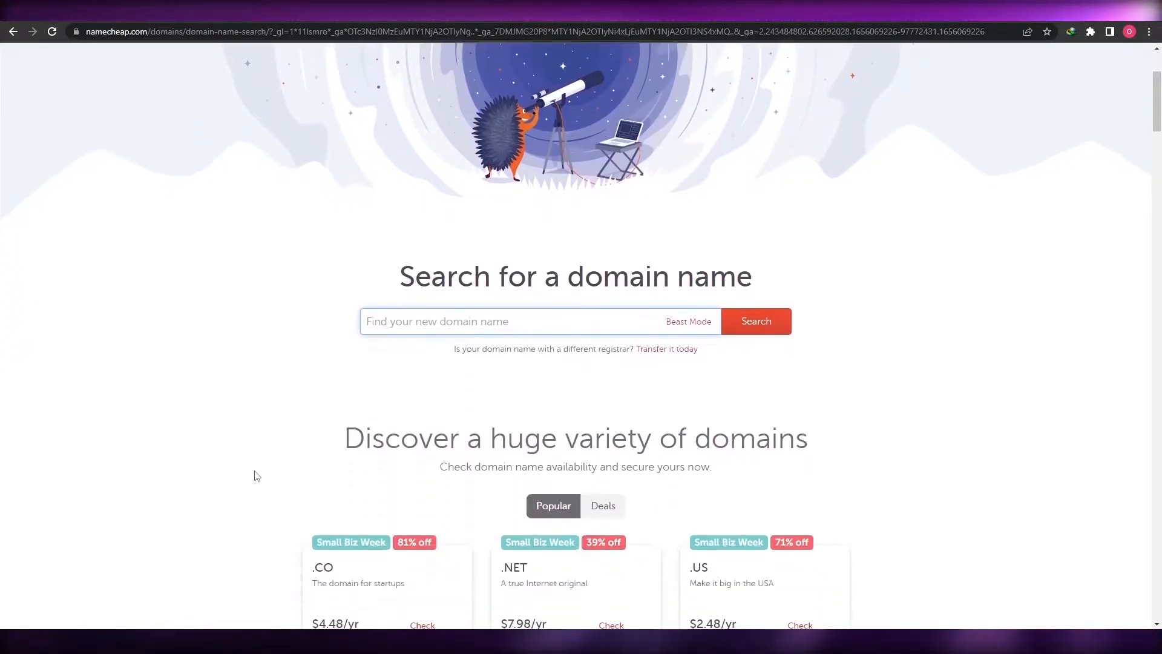
type("the d")
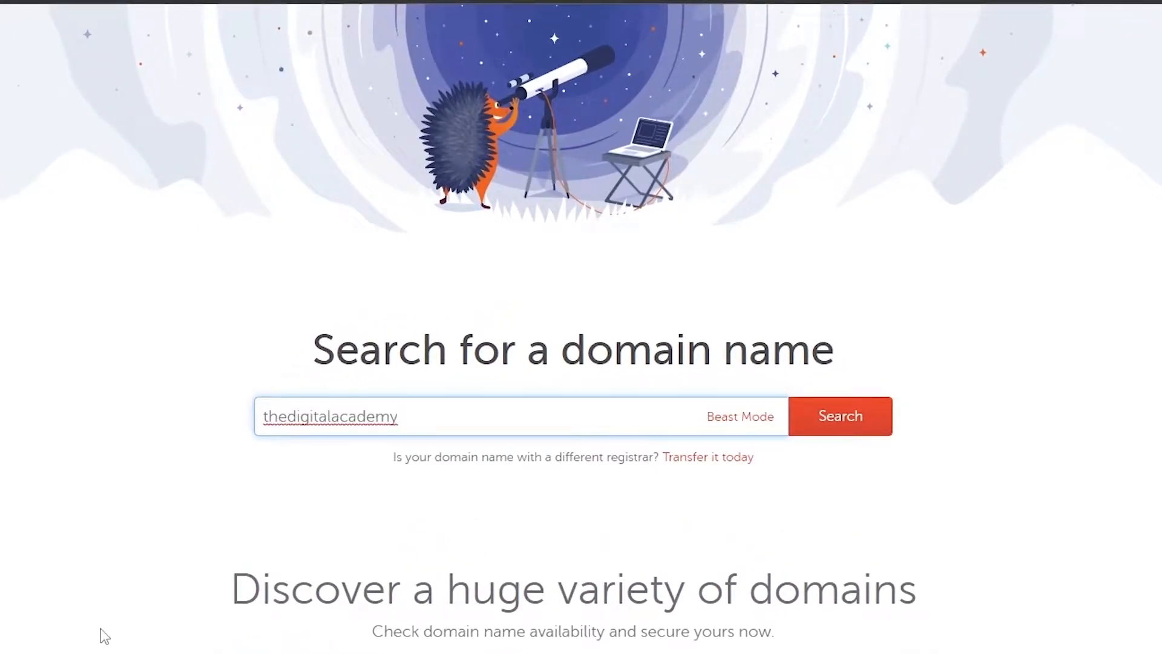
key("Return")
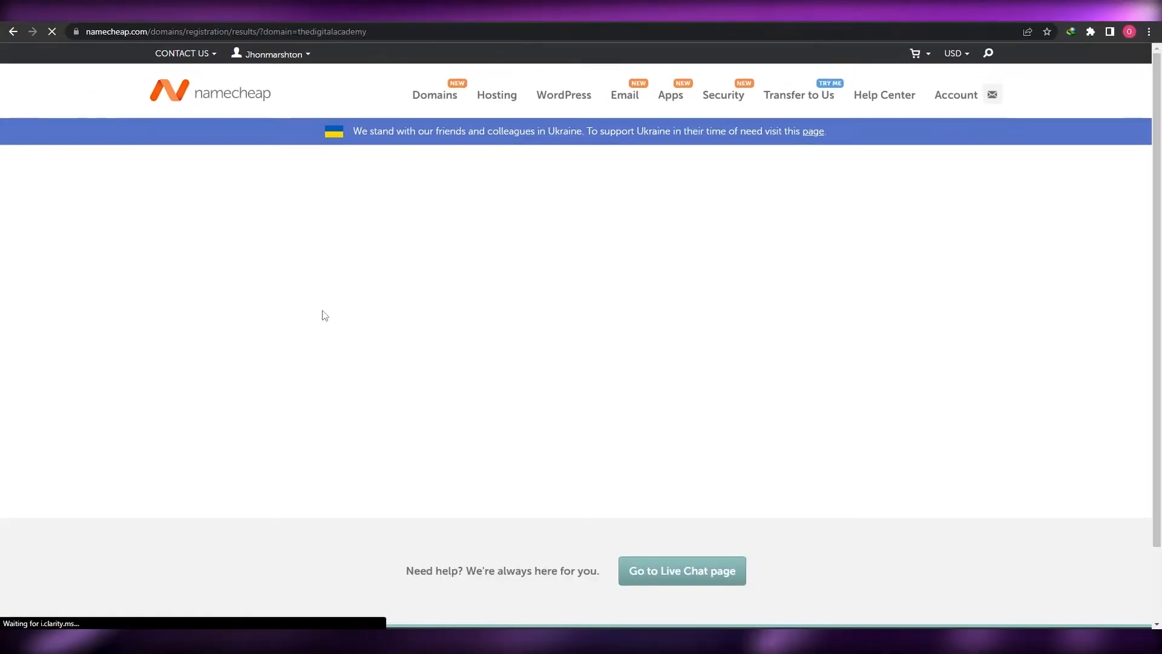
Review the thedigitalacademy results, noting the premium domain suggestion and its price and renewal cost
scroll(165, 397, "down", 2)
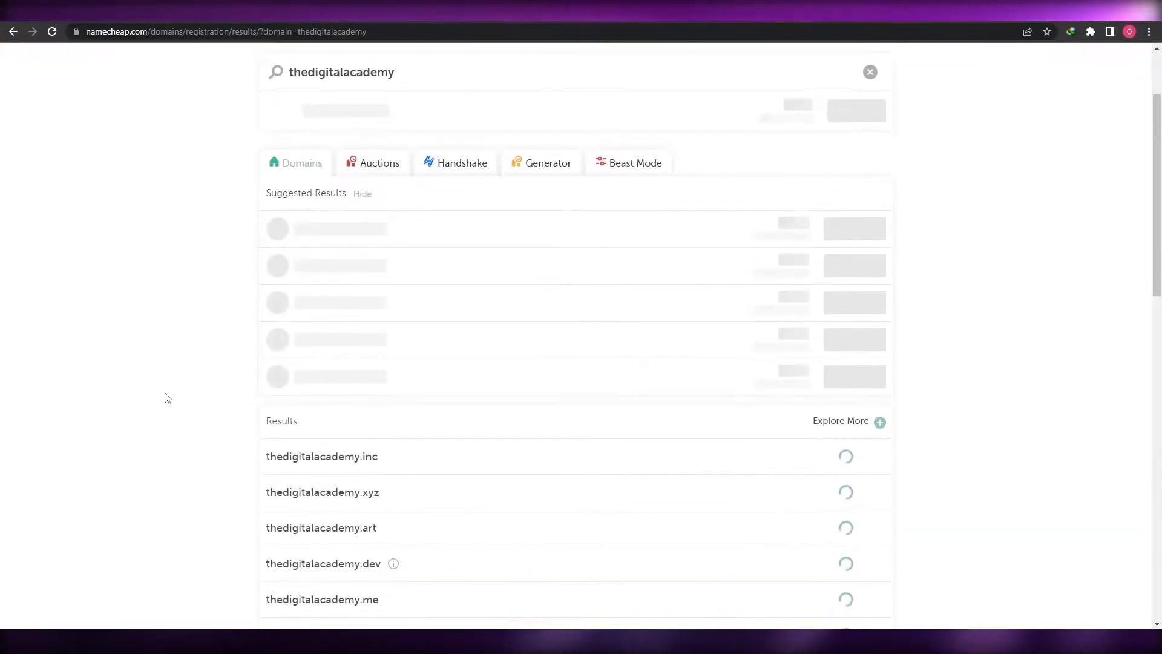
scroll(167, 398, "down", 1)
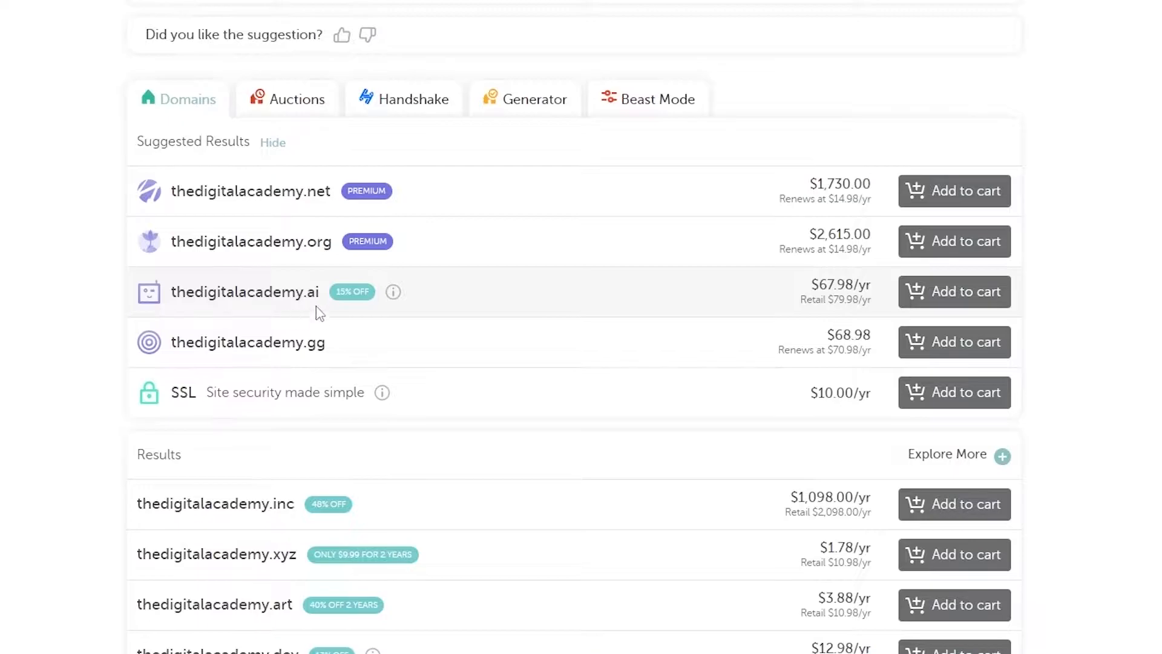
scroll(770, 454, "down", 5)
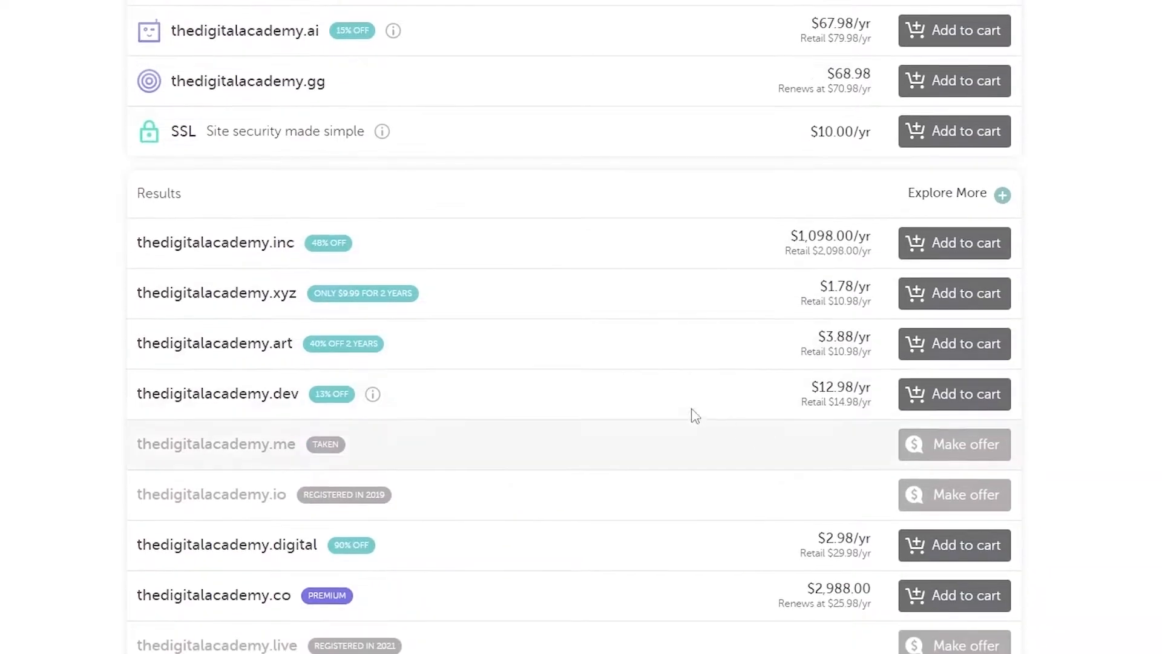
scroll(304, 347, "down", 4)
scroll(304, 349, "down", 10)
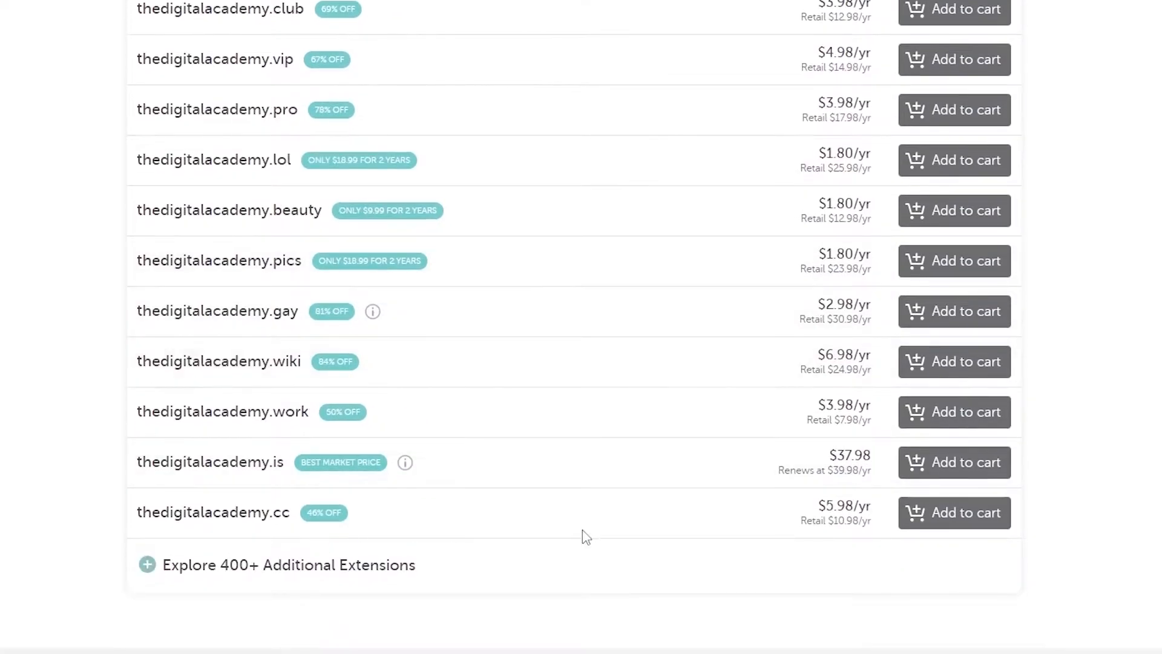
scroll(543, 543, "up", 14)
scroll(327, 595, "up", 2)
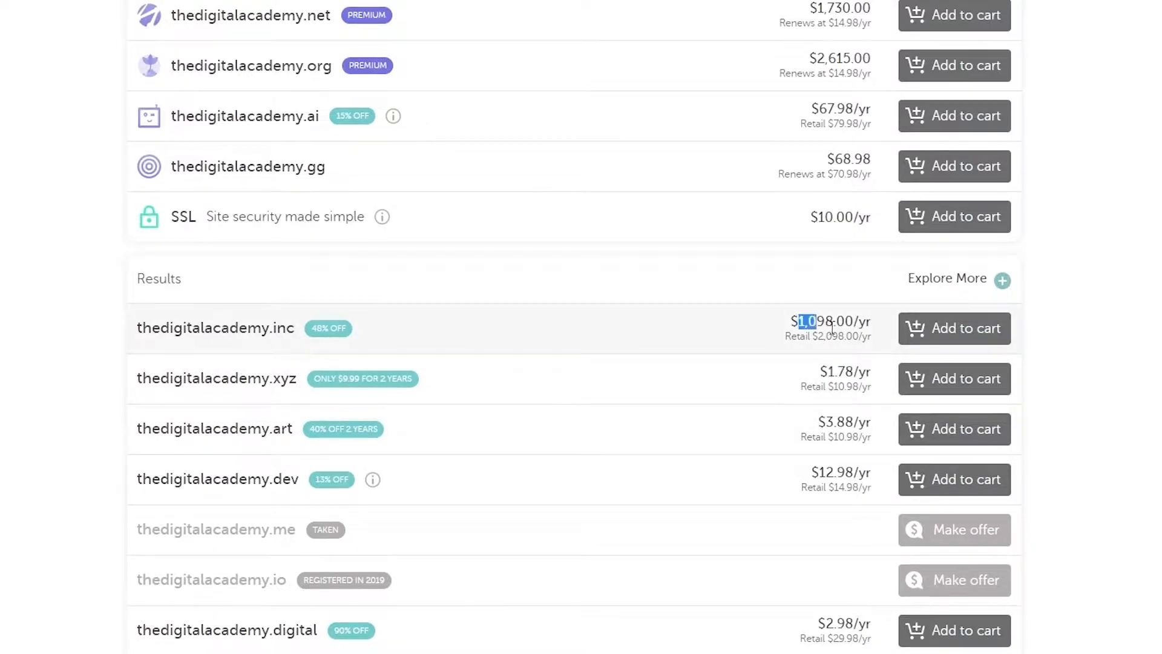
left_click(1135, 458)
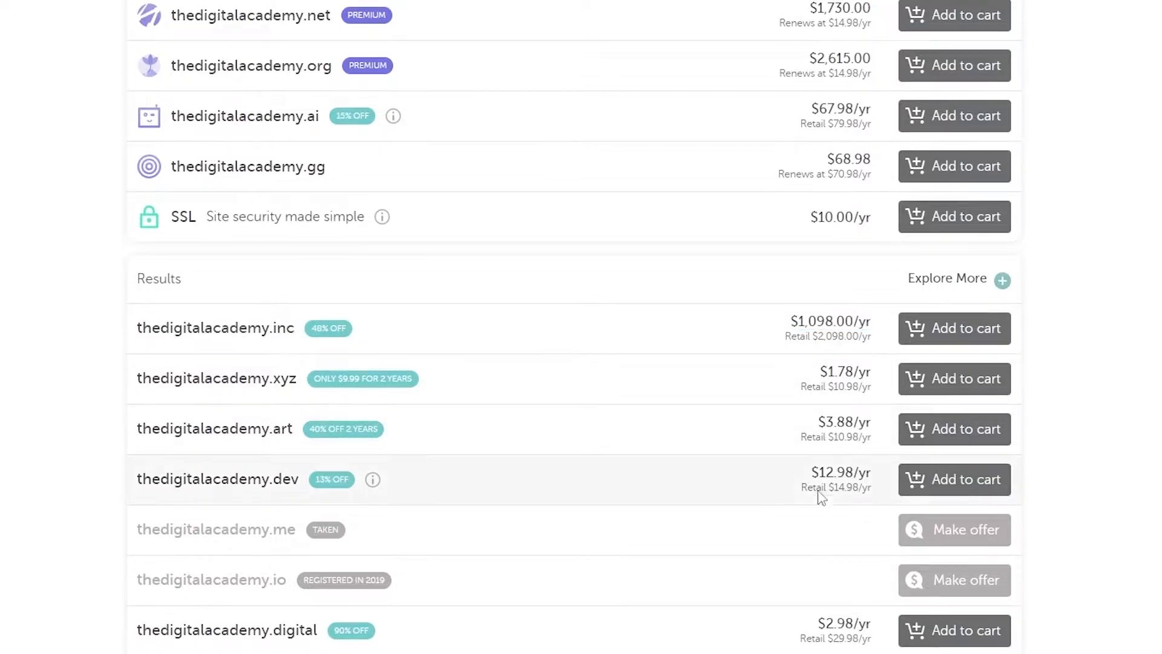
scroll(1133, 451, "up", 5)
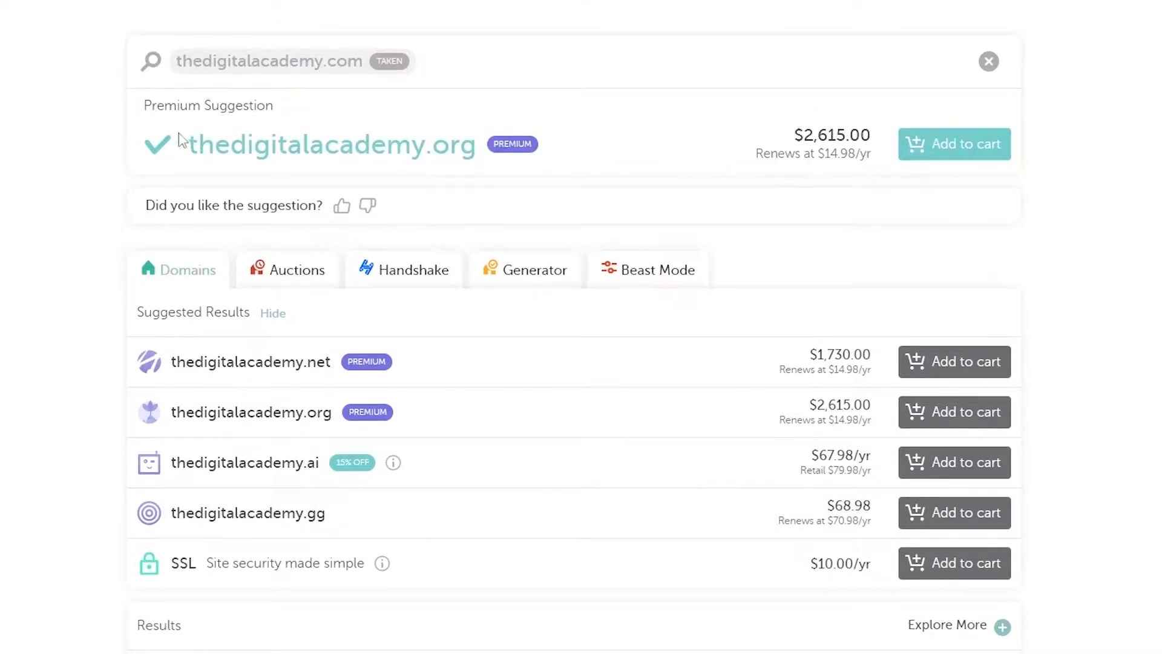
left_click_drag(185, 148, 407, 156)
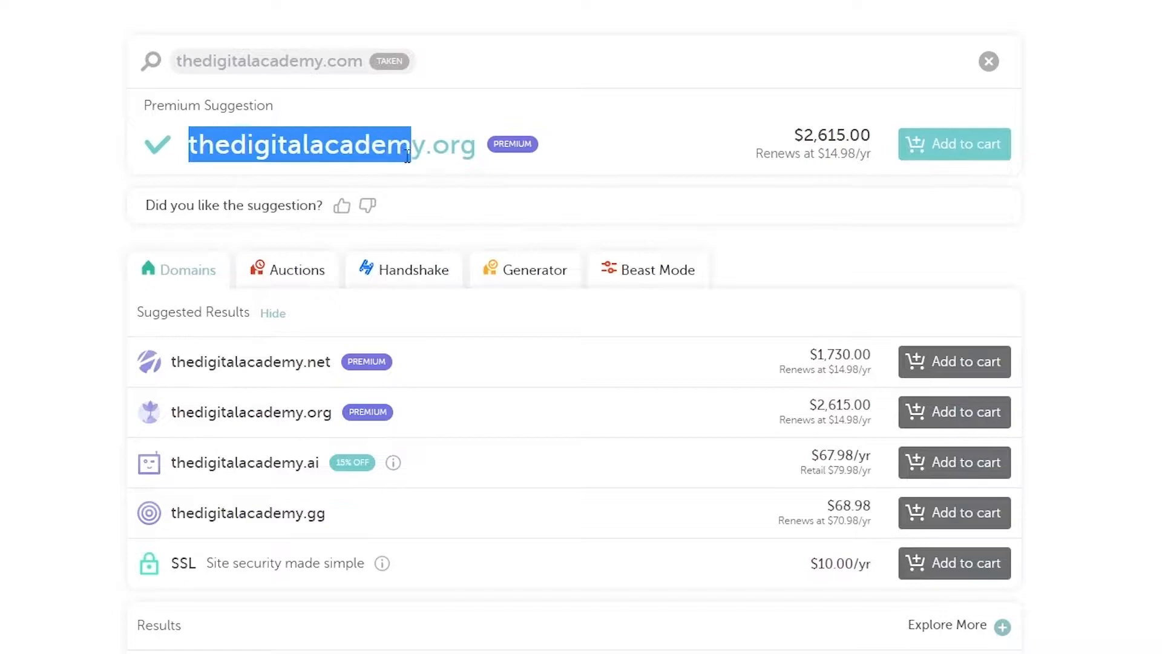
left_click(799, 138)
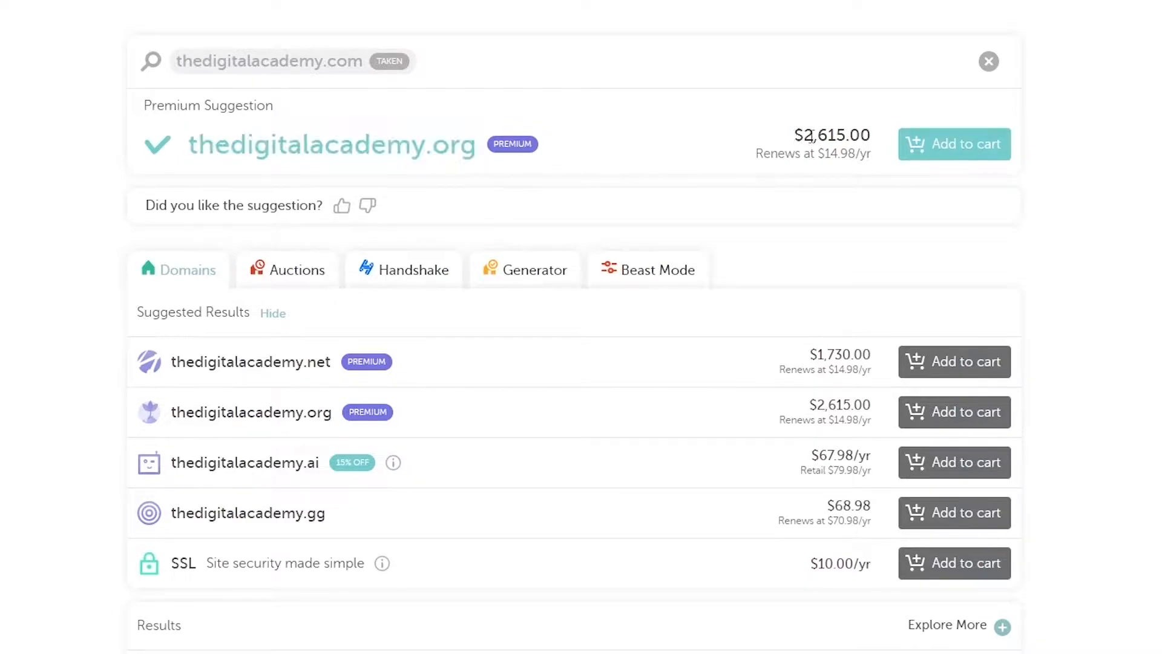
left_click_drag(871, 145, 878, 153)
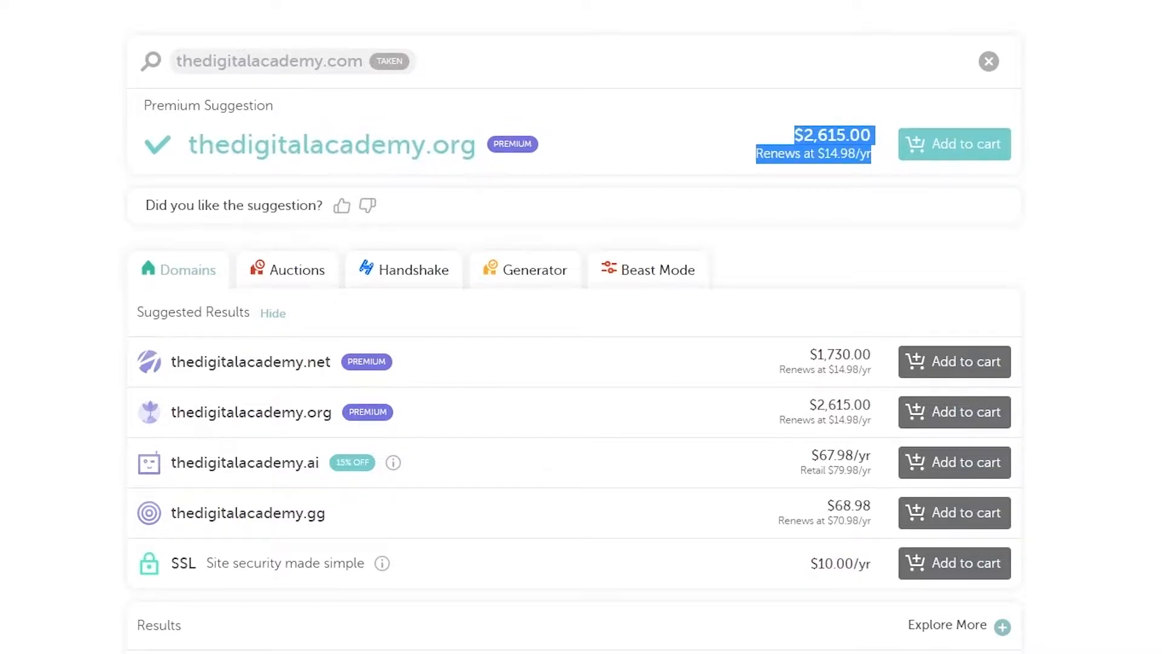
left_click(878, 154)
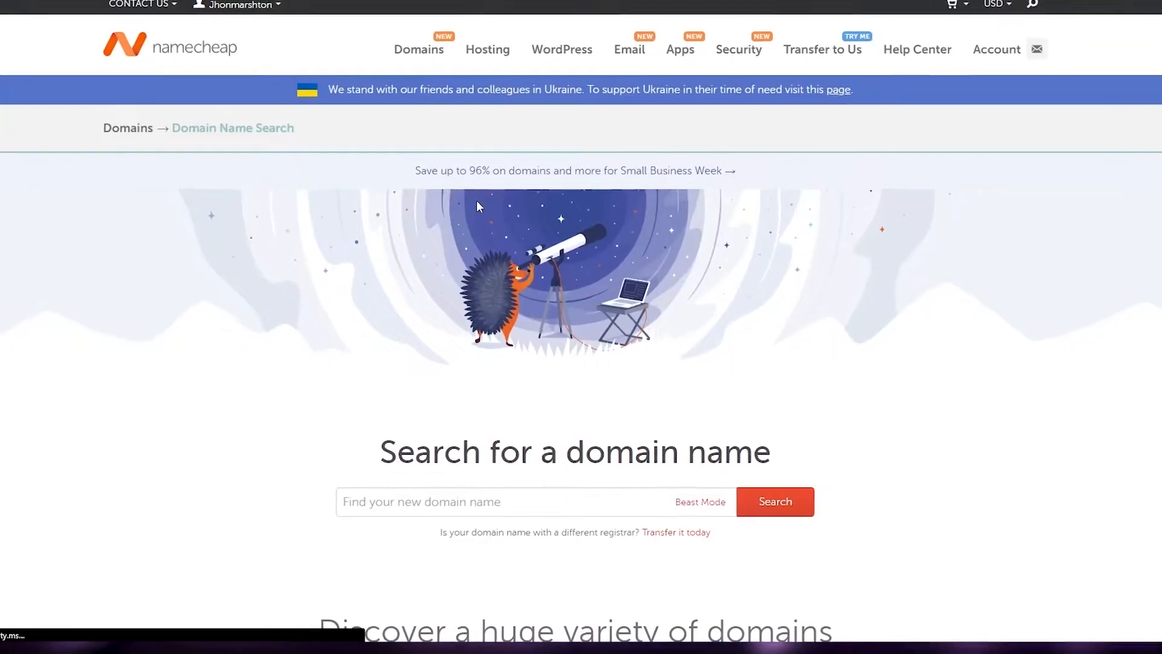
scroll(485, 224, "down", 2)
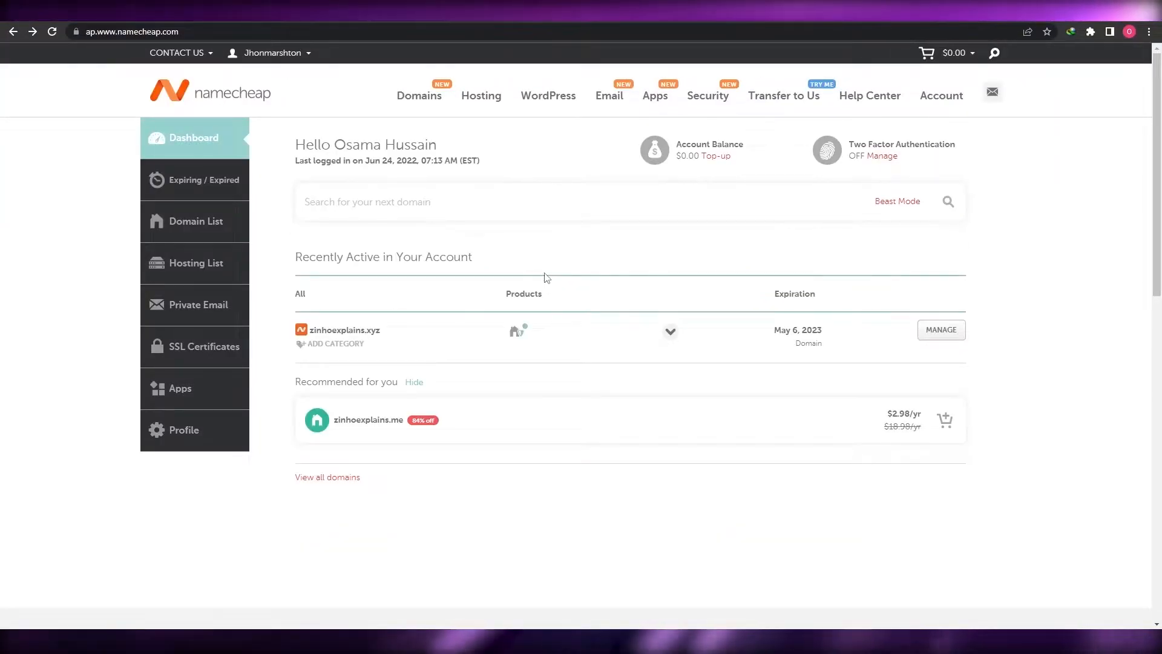
Open Namecheap's WordPress hosting plans page
mouse_move(483, 101)
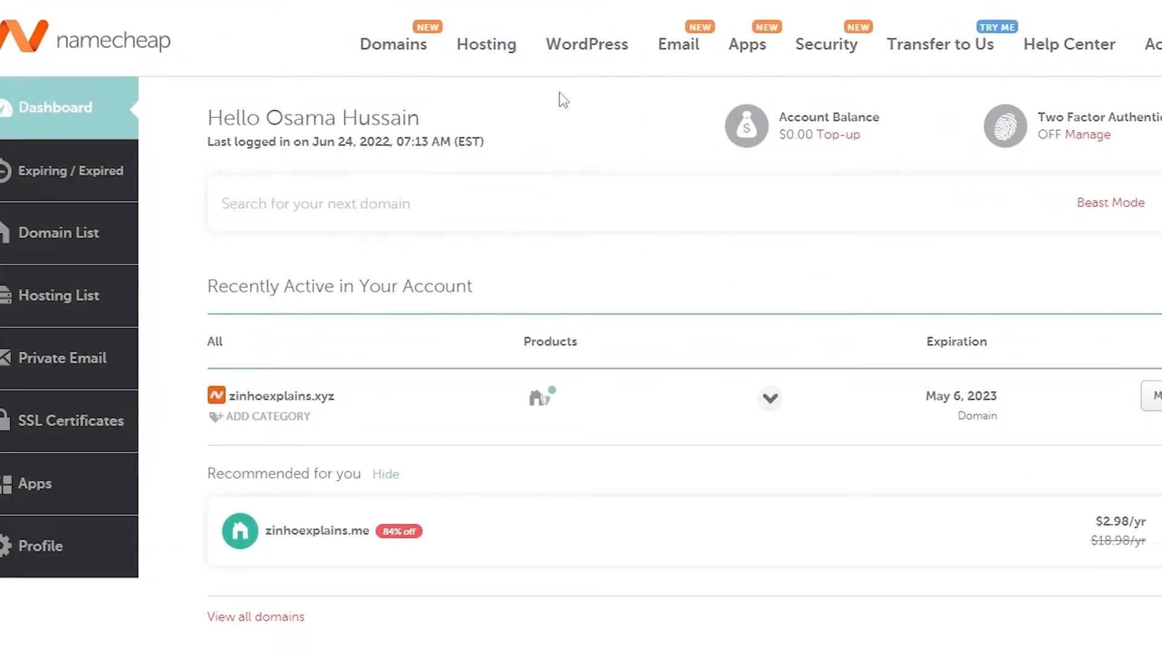
mouse_move(614, 59)
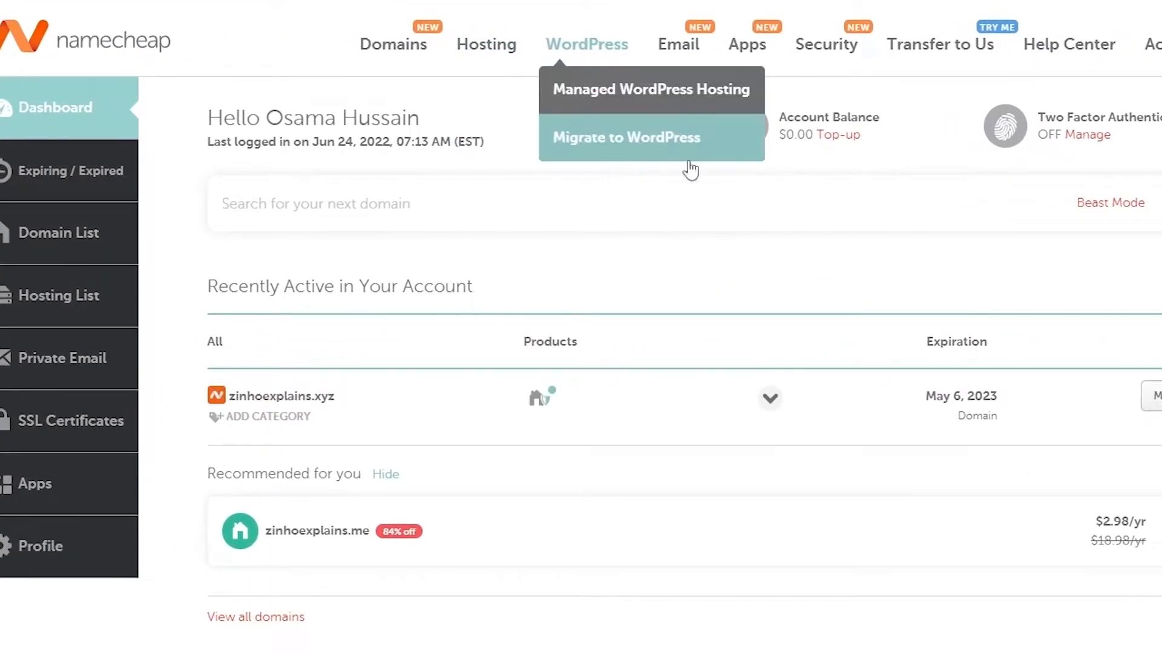
left_click(611, 100)
mouse_move(503, 57)
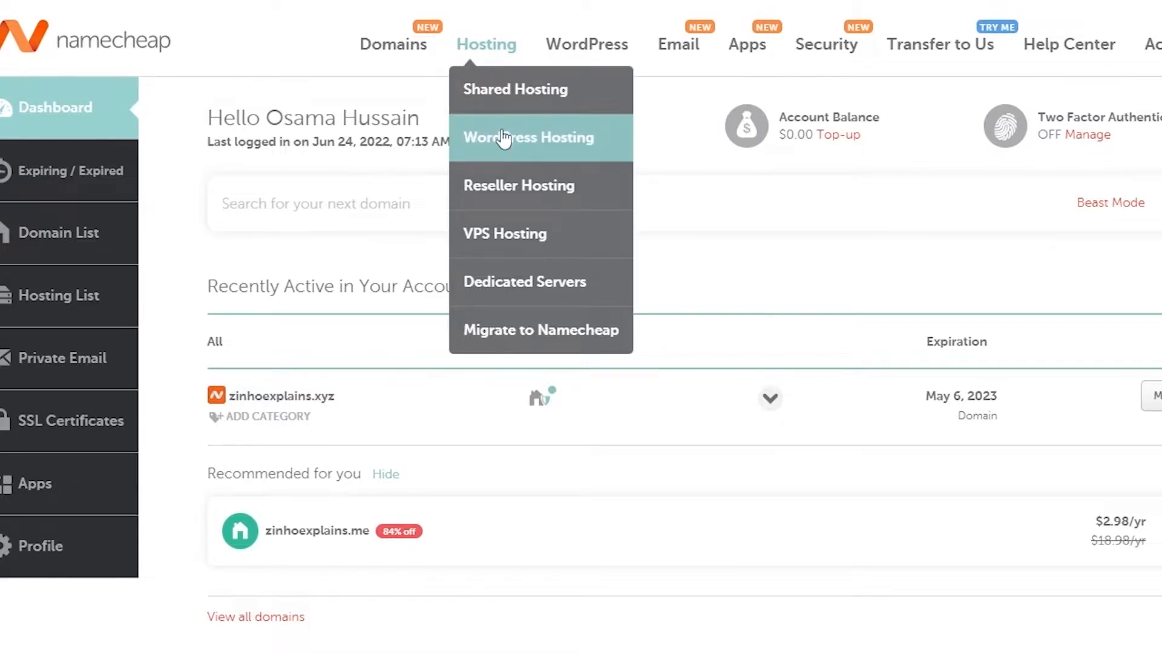
left_click(522, 140)
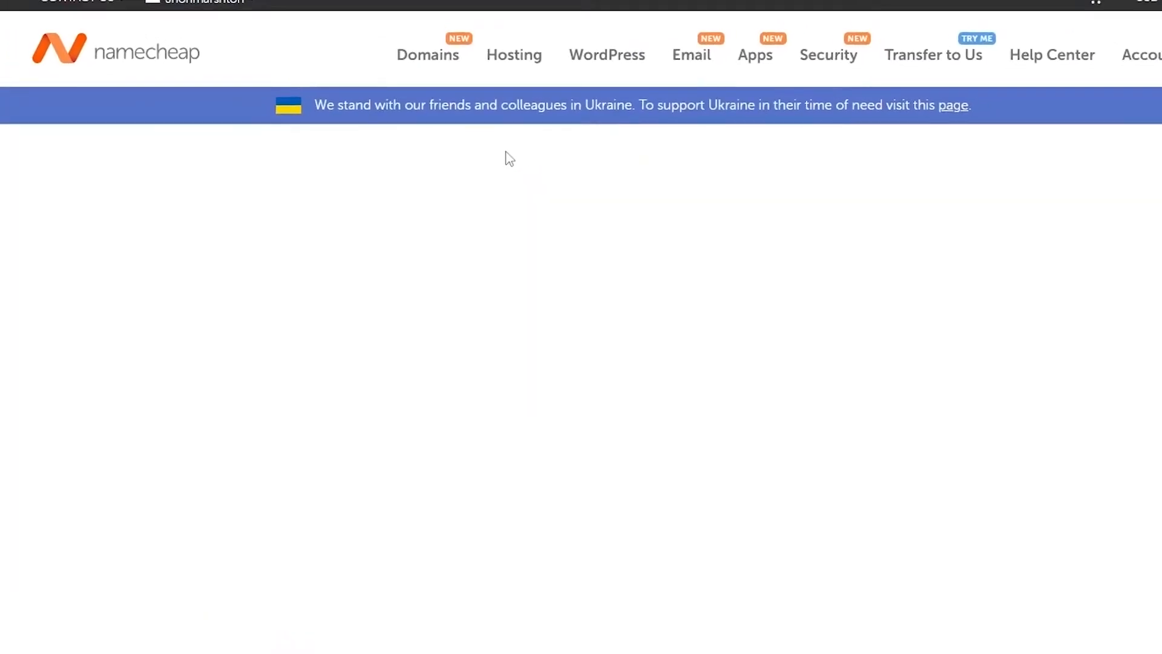
Compare the EasyWP plans' yearly prices, then show monthly billing prices
scroll(402, 277, "down", 1)
left_click_drag(566, 176, 630, 176)
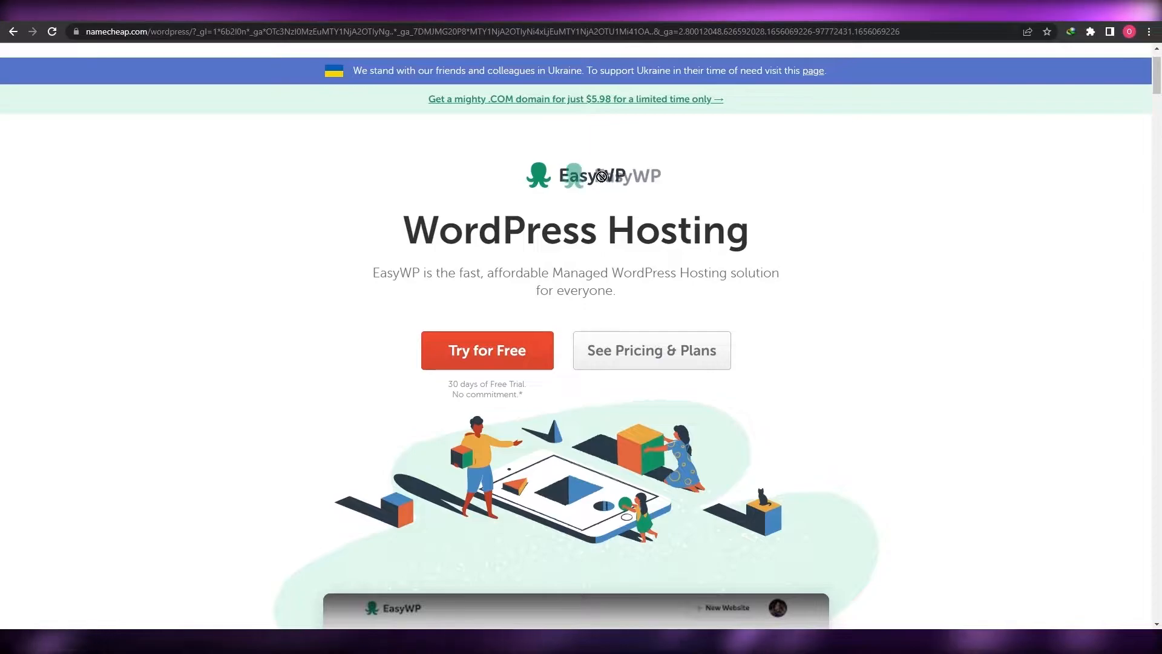
scroll(316, 311, "down", 5)
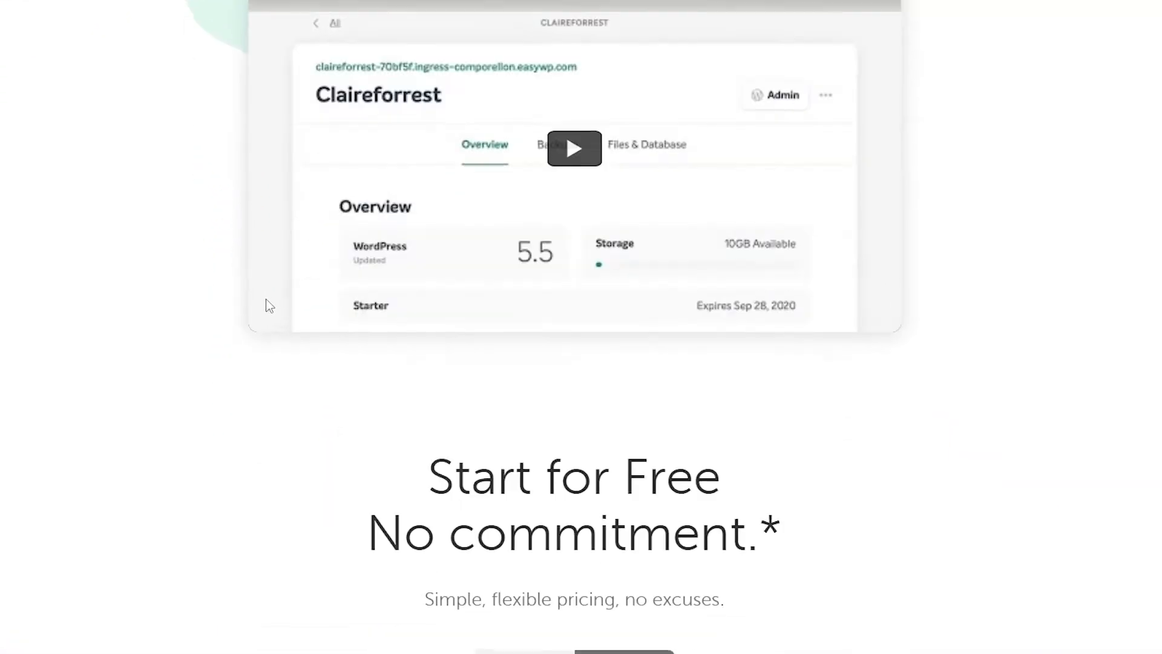
scroll(268, 305, "down", 9)
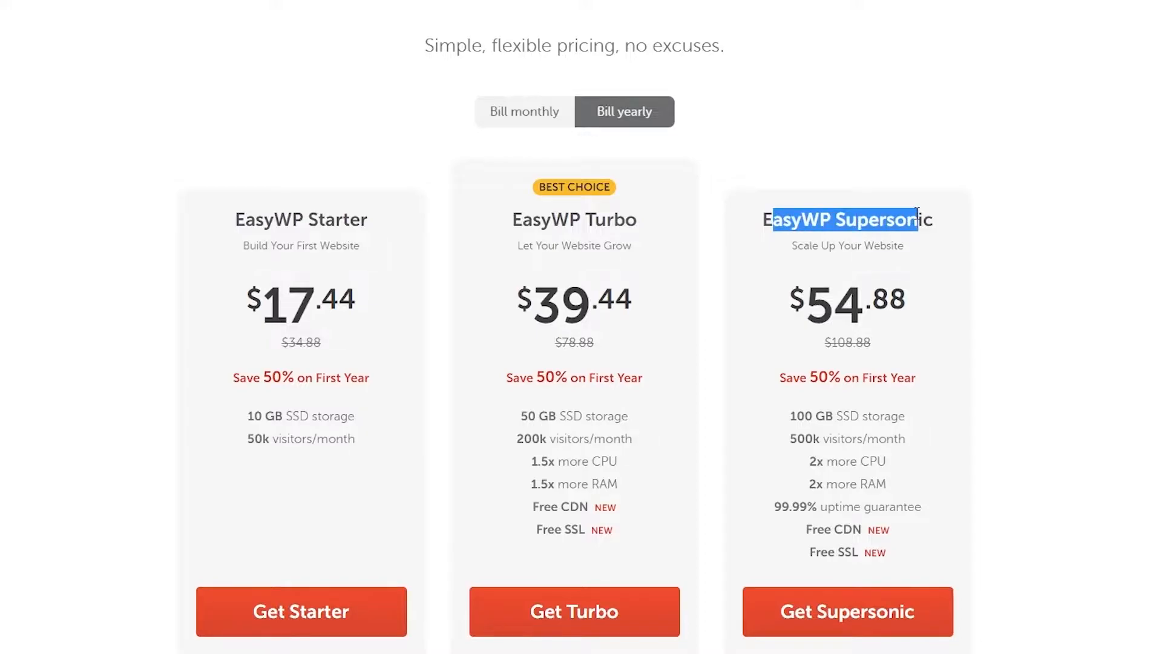
left_click_drag(813, 309, 932, 314)
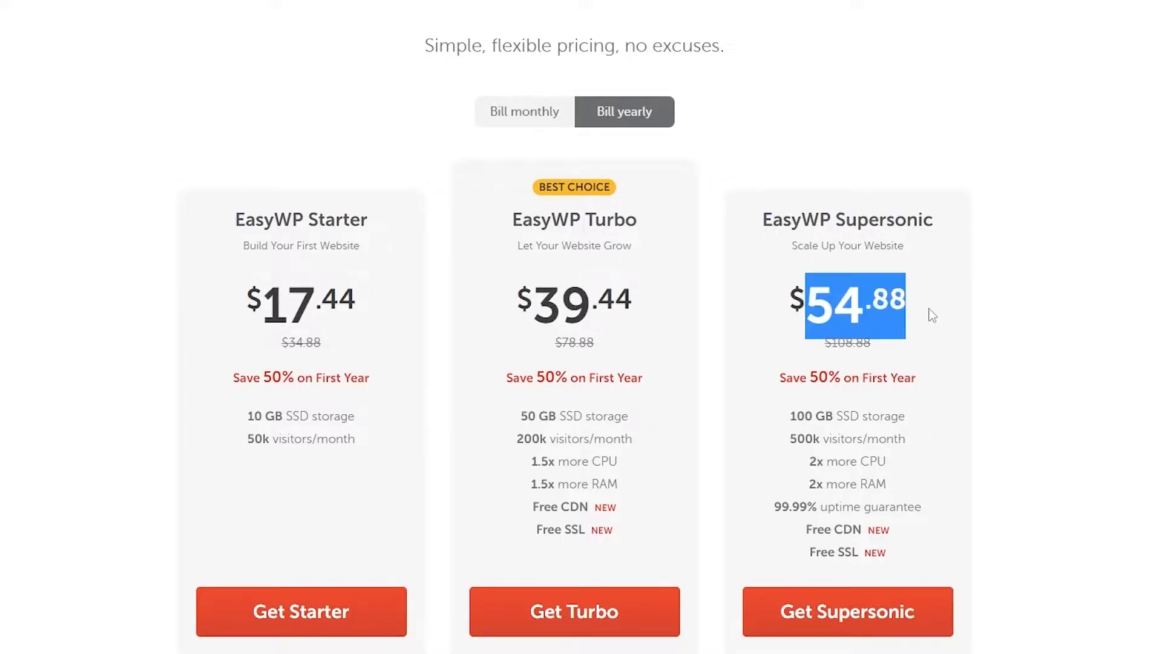
scroll(572, 257, "up", 1)
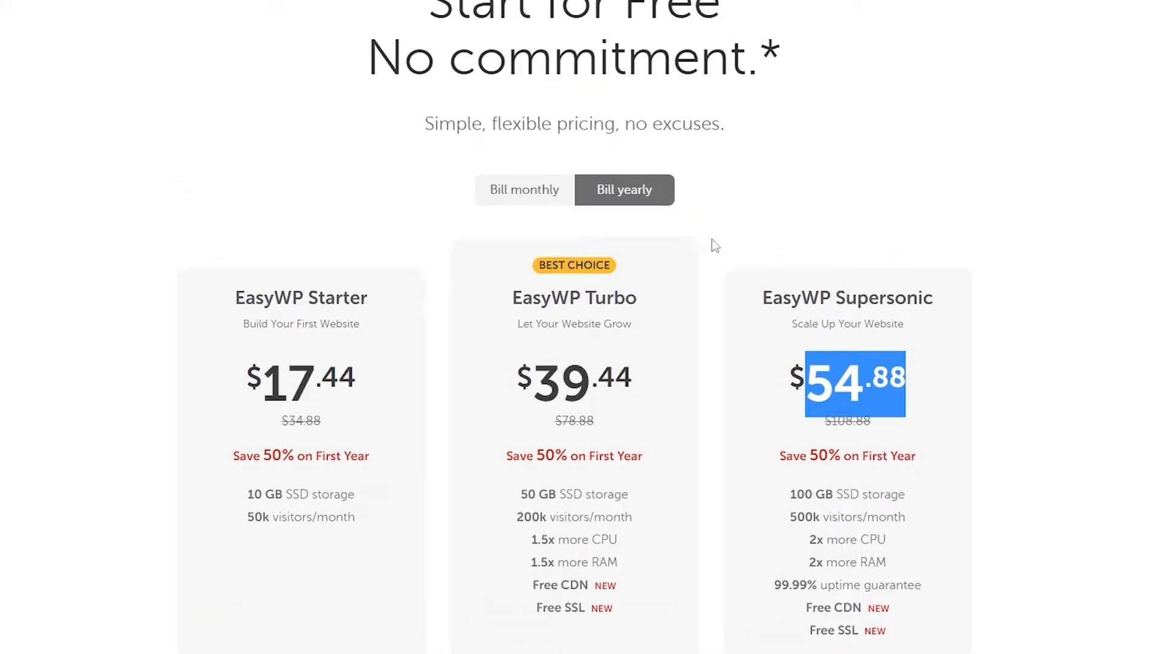
left_click(528, 198)
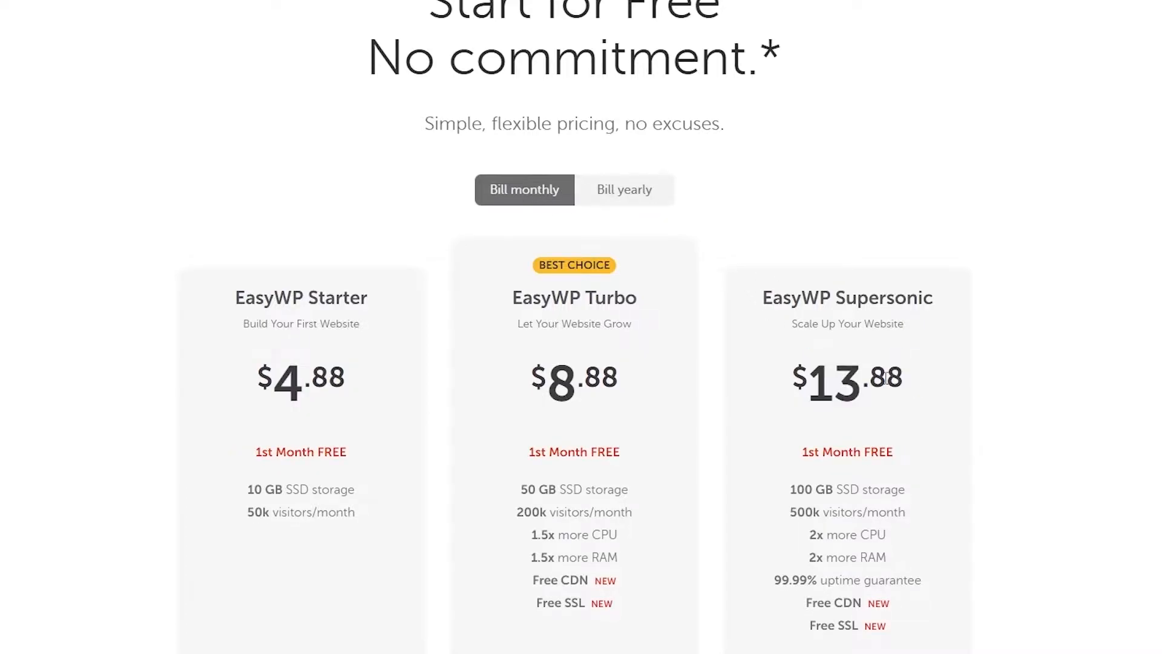
Review the Supersonic plan's features, including monthly visitors and Free SSL
scroll(885, 379, "down", 2)
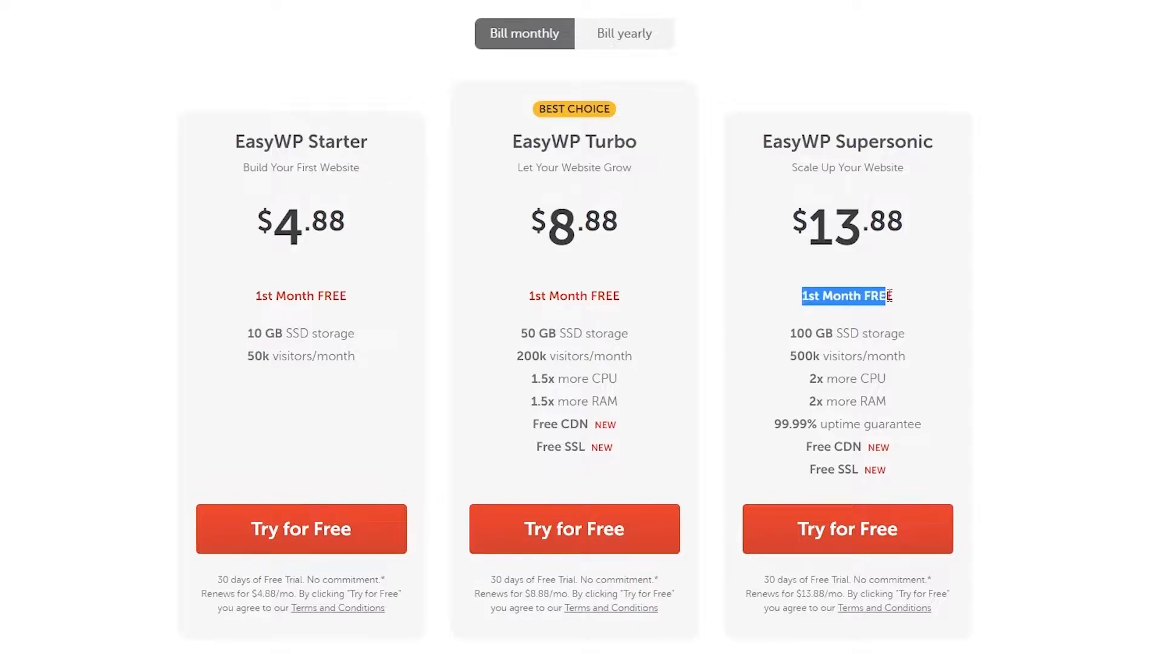
left_click(1159, 306)
scroll(1152, 345, "up", 10)
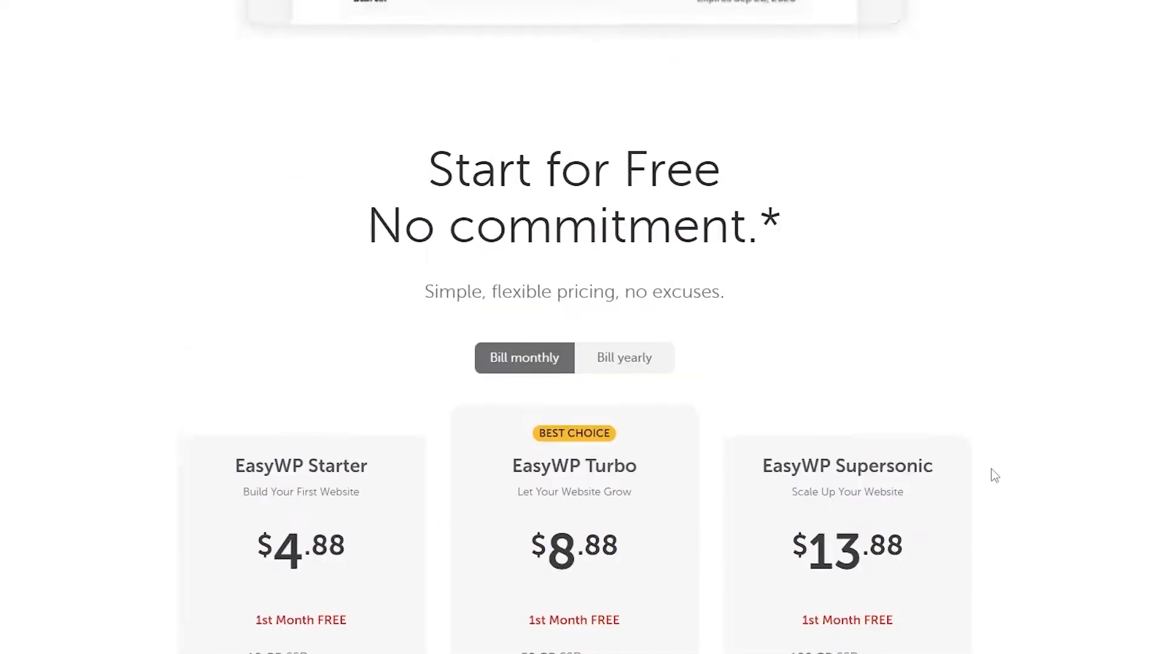
scroll(853, 303, "down", 10)
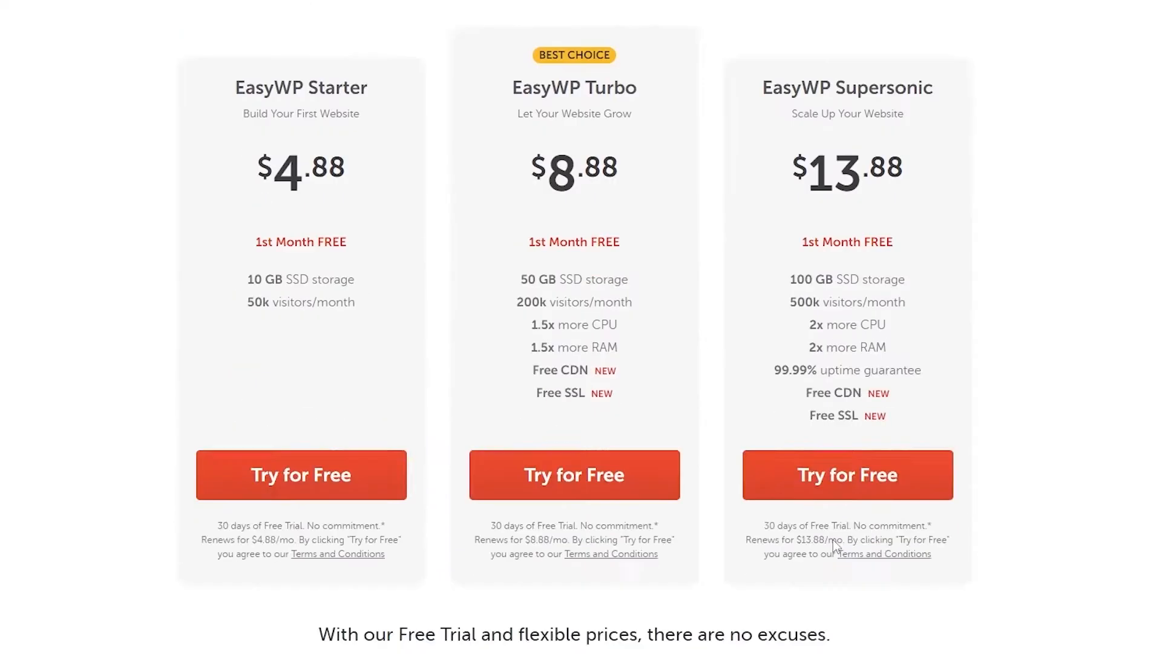
scroll(847, 481, "up", 2)
scroll(849, 482, "up", 15)
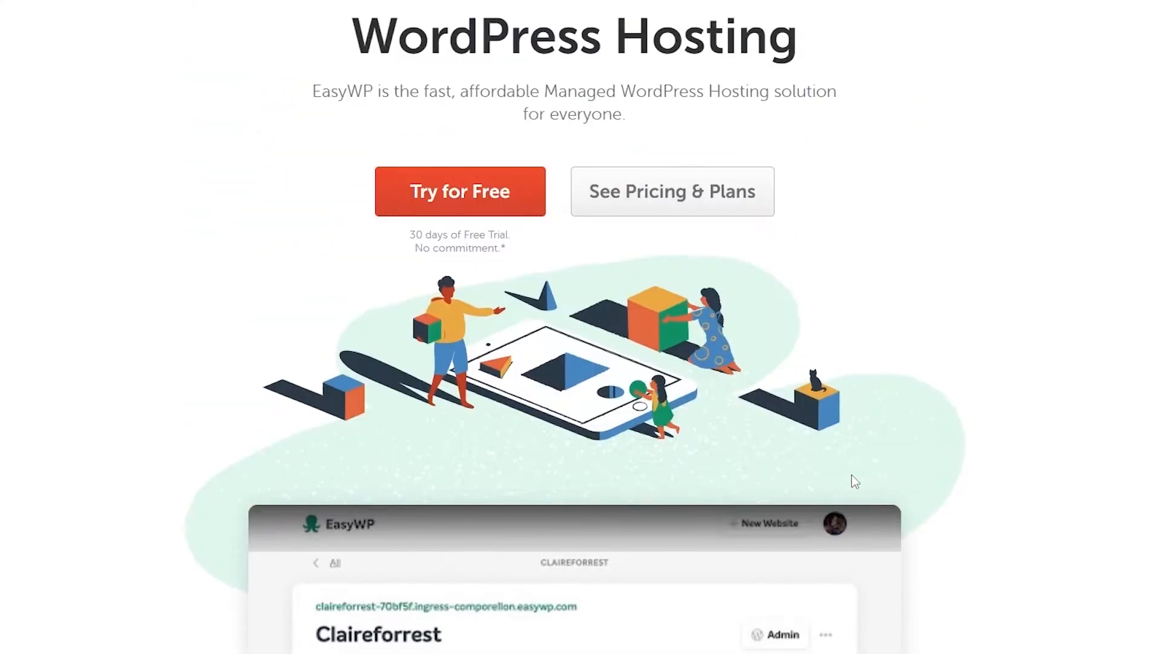
scroll(851, 480, "down", 20)
scroll(857, 477, "up", 8)
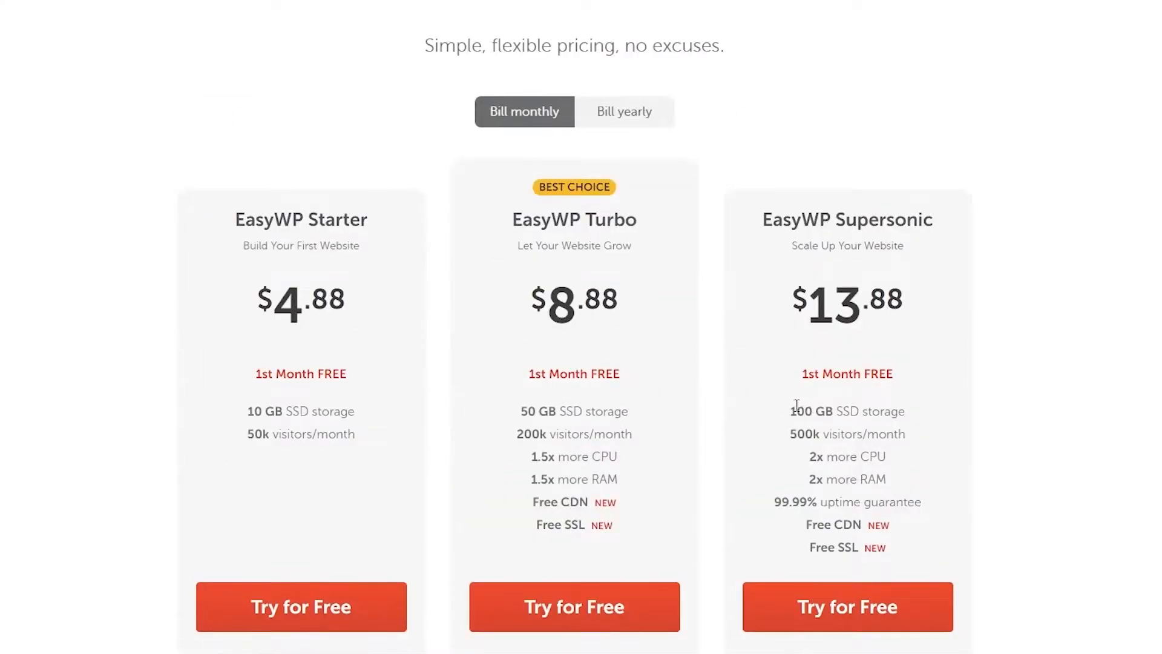
left_click_drag(789, 434, 823, 461)
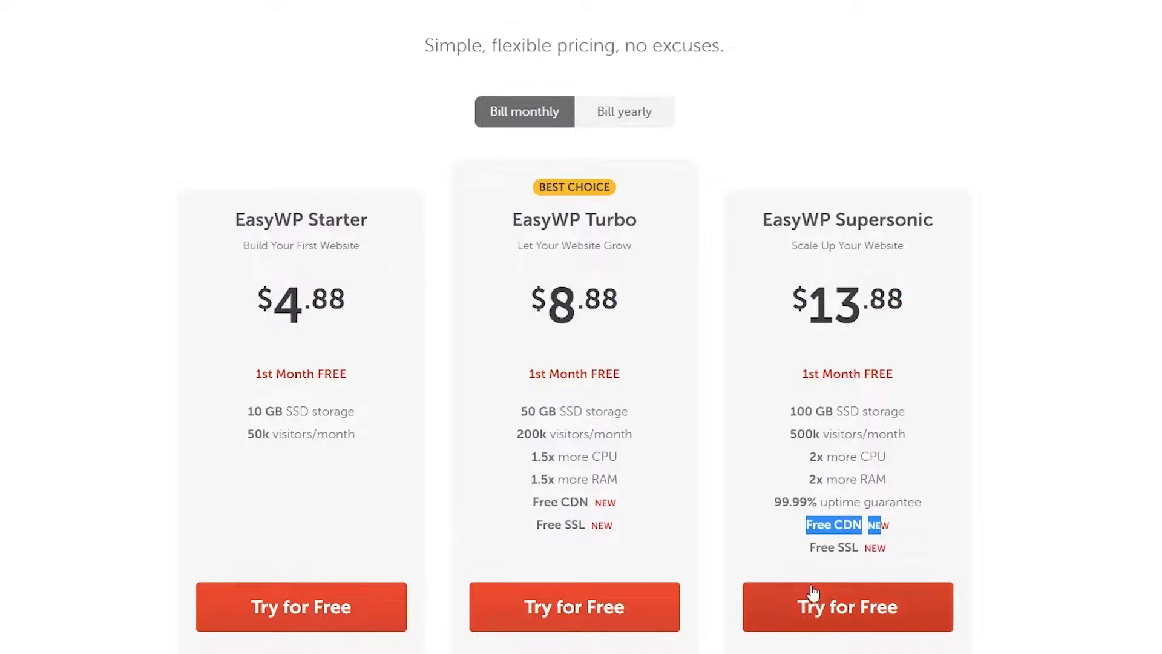
left_click_drag(809, 547, 858, 549)
left_click(1072, 520)
scroll(1073, 520, "up", 15)
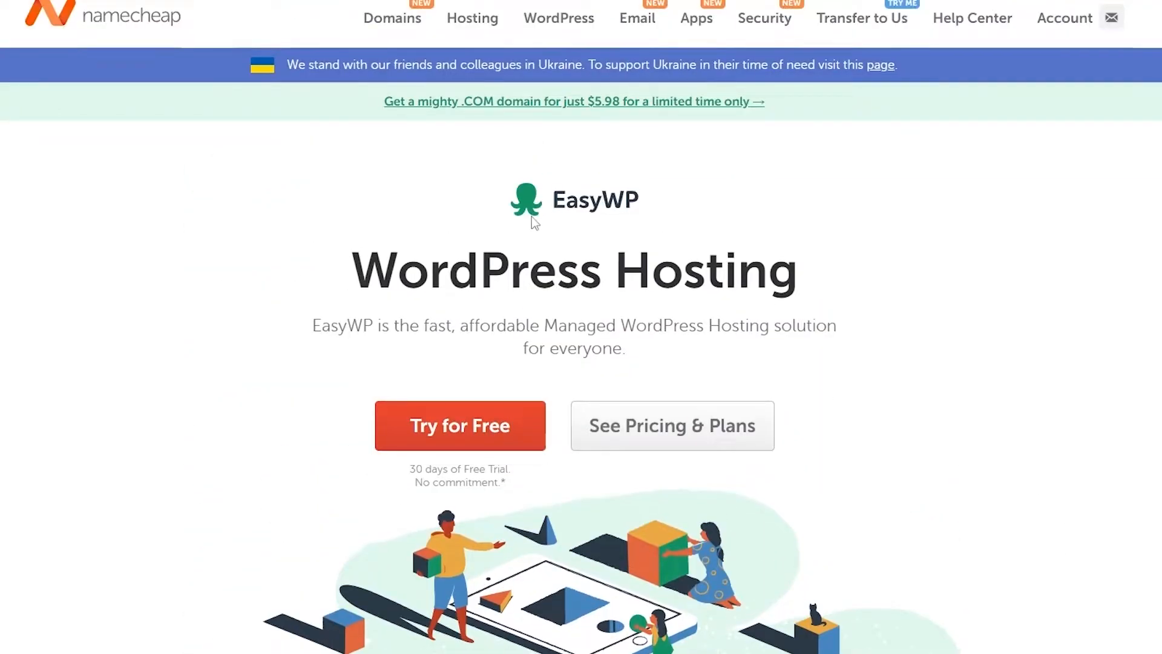
scroll(531, 216, "down", 3)
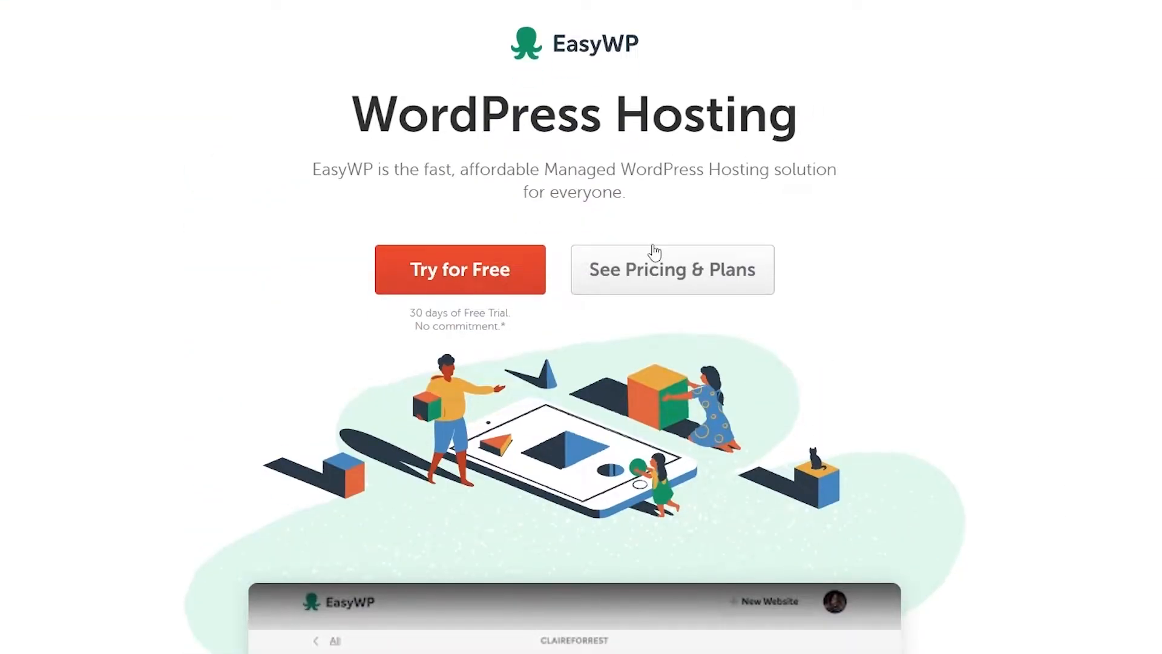
scroll(655, 251, "up", 3)
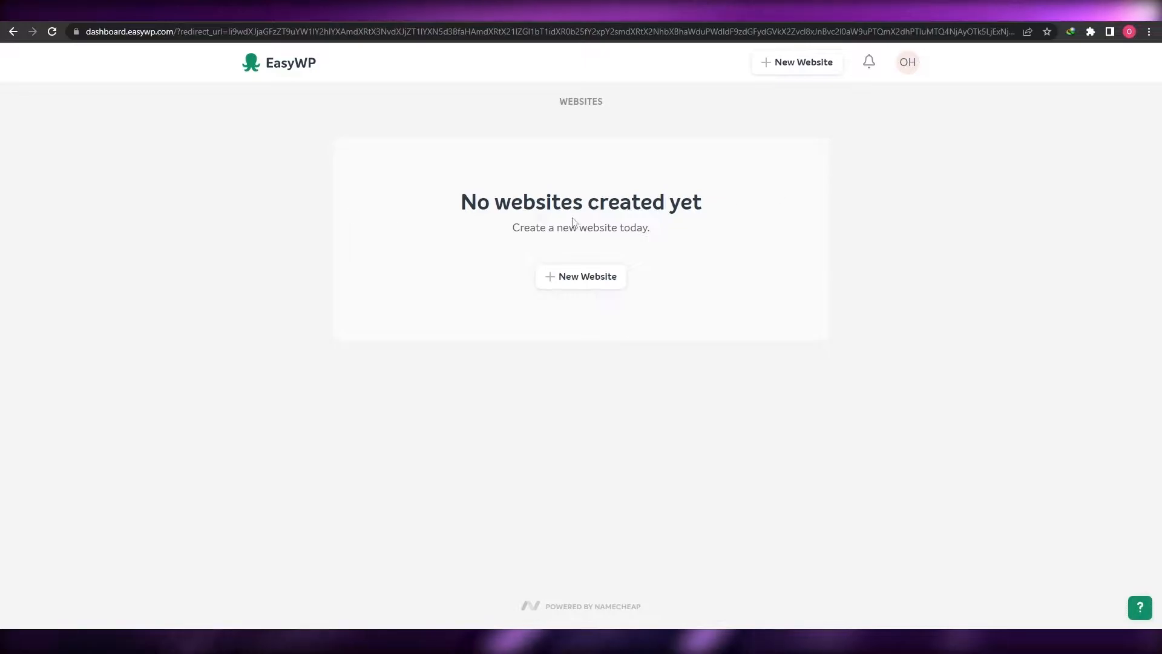
Create a new EasyWP website named 'The Digital Academy' and continue to plan selection
left_click_drag(454, 202, 622, 215)
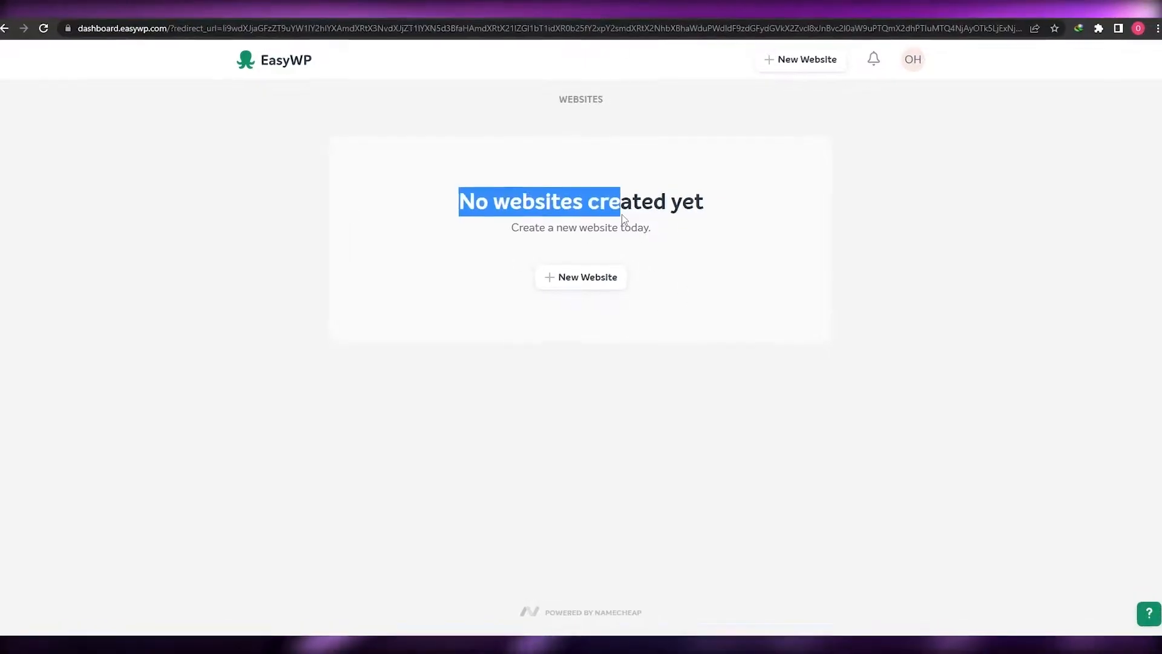
left_click(606, 296)
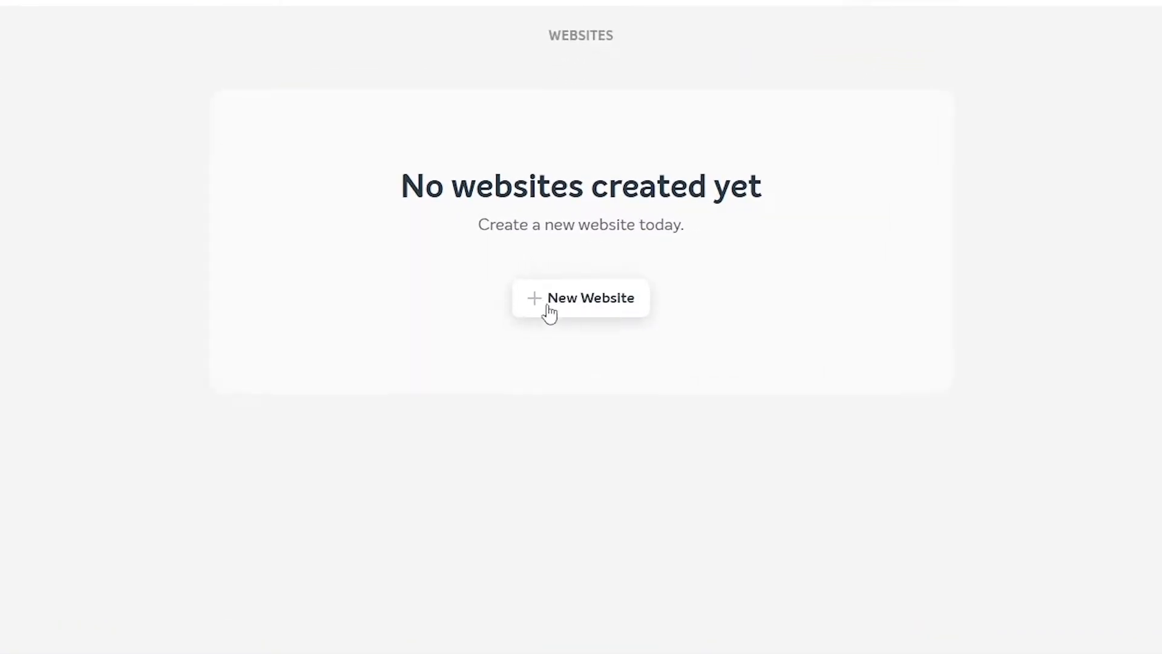
left_click(556, 288)
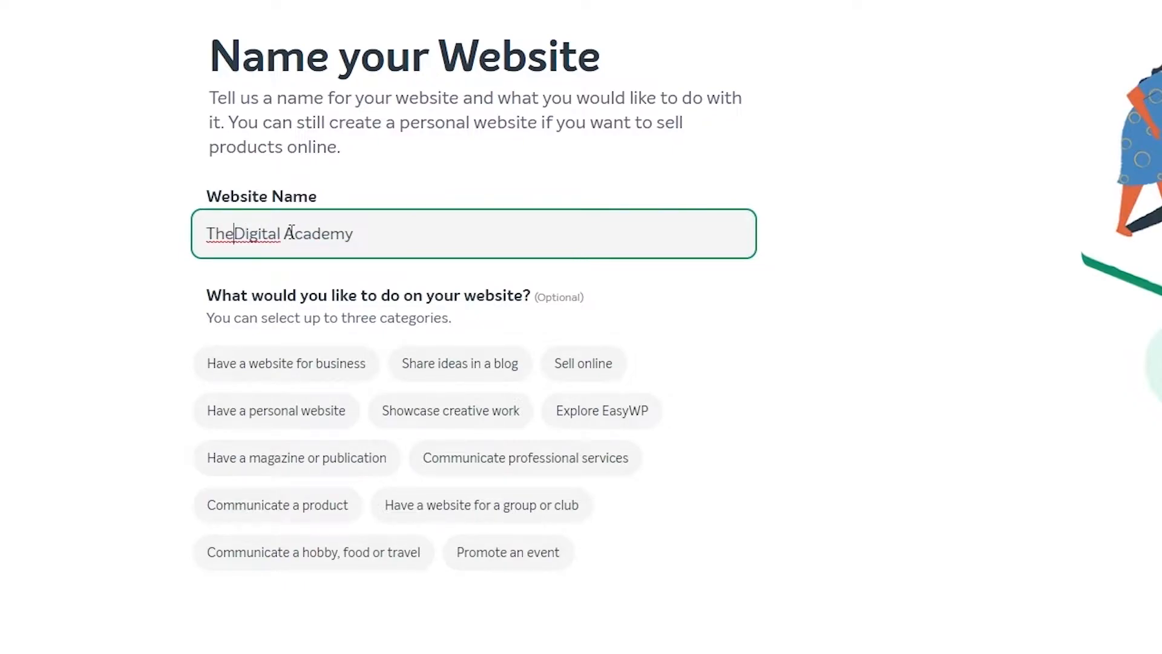
key("Return")
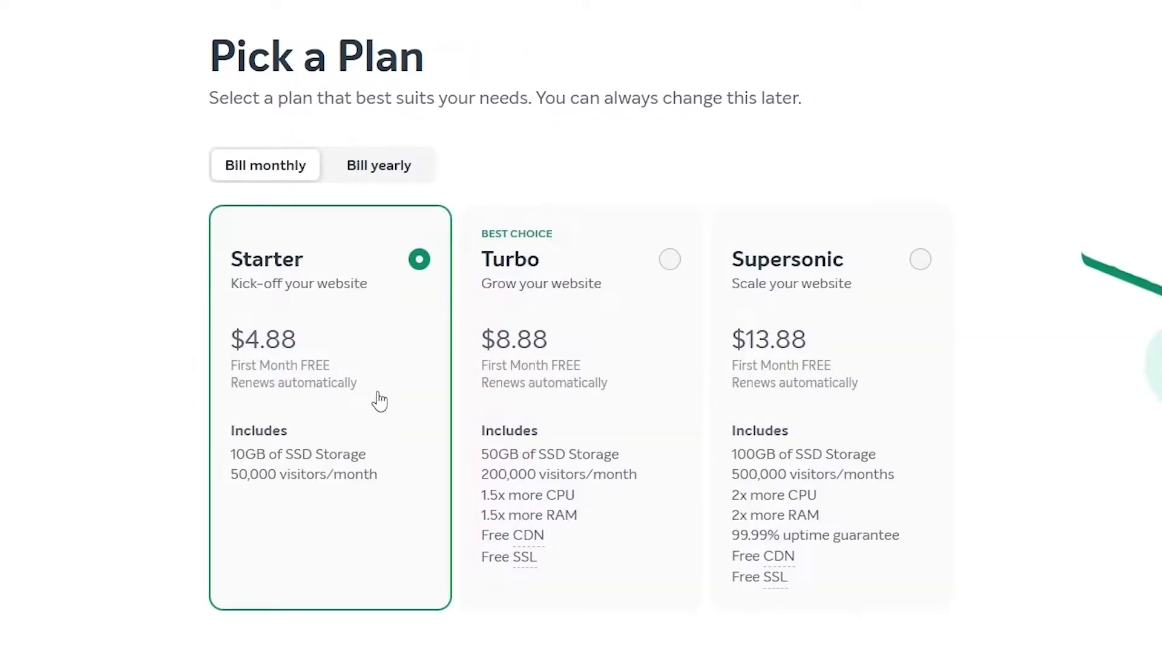
Compare Starter, Turbo and Supersonic, then settle on Turbo at $8.88 monthly and continue
left_click(937, 293)
left_click(584, 289)
left_click(264, 310)
left_click(575, 298)
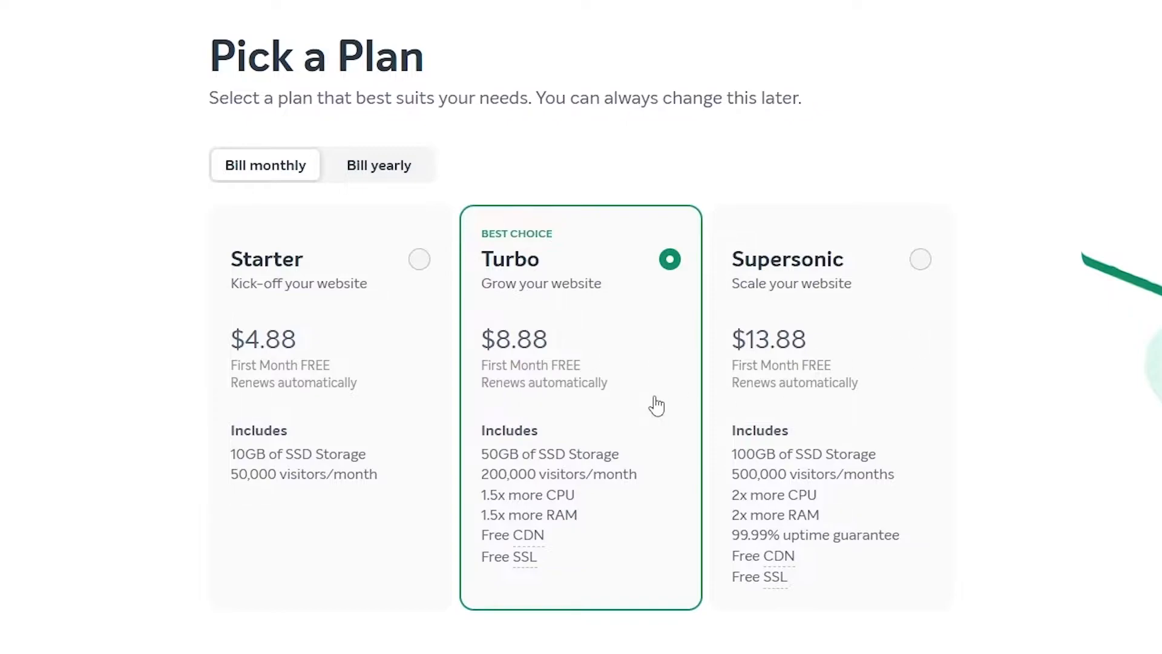
left_click(847, 350)
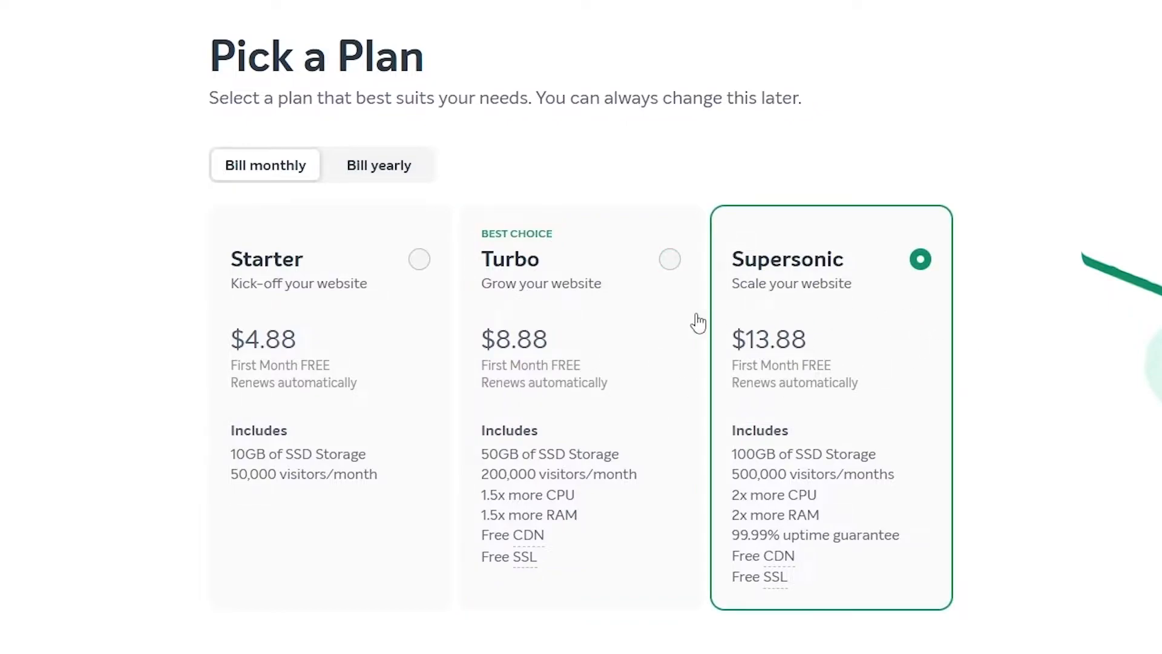
left_click(526, 372)
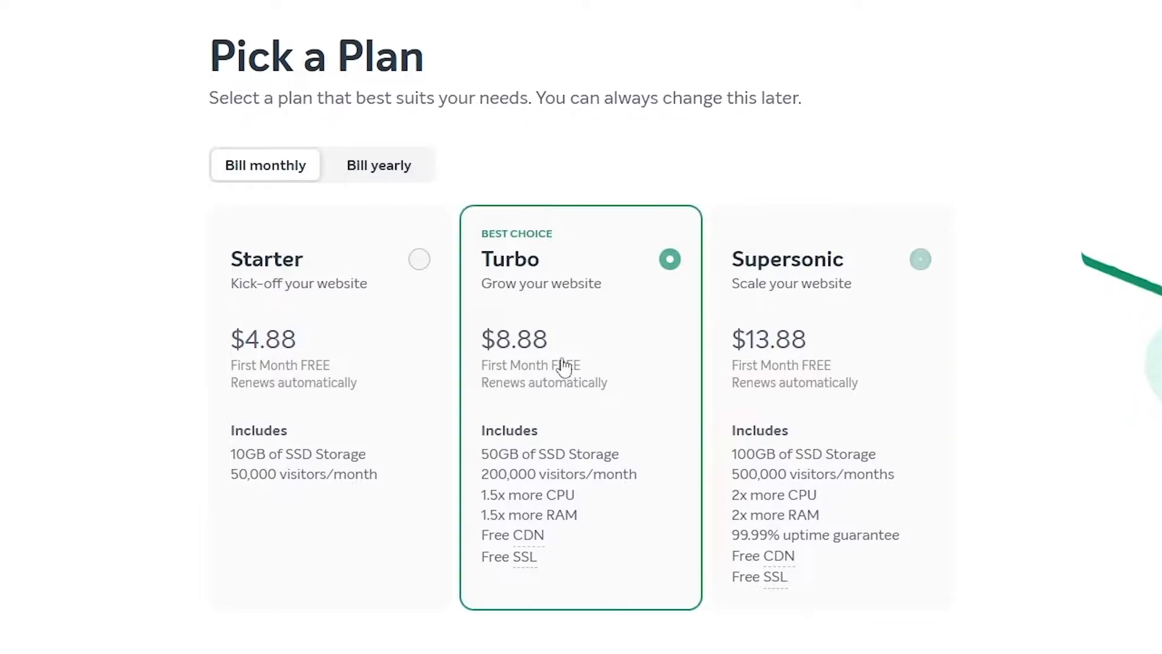
scroll(661, 366, "down", 2)
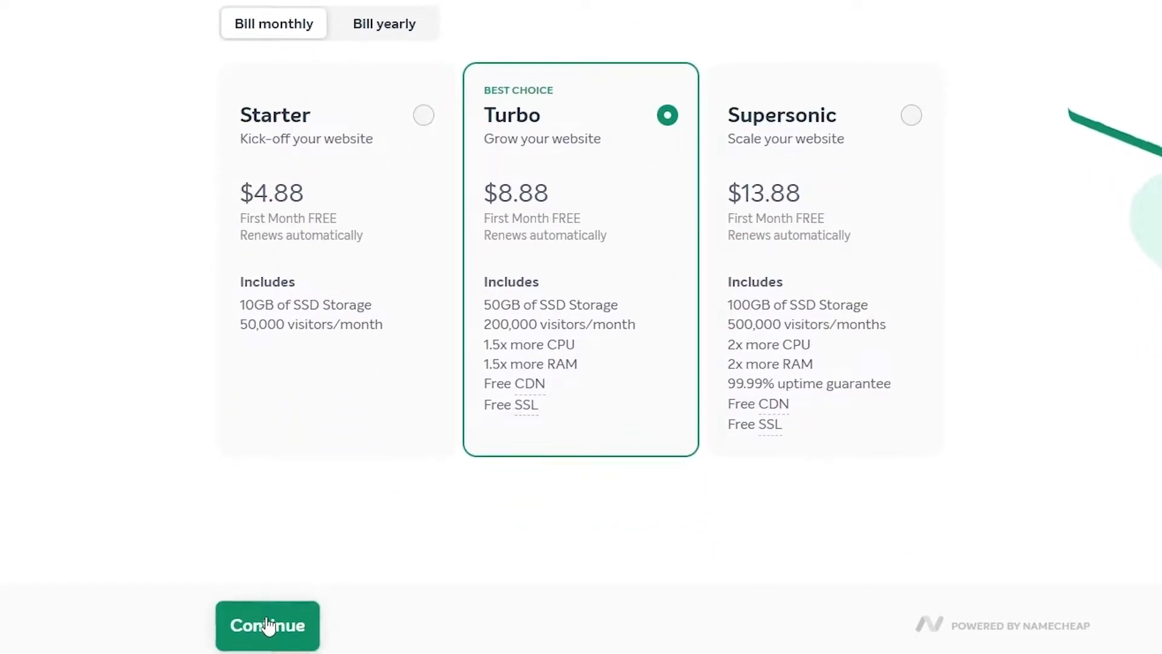
left_click(268, 625)
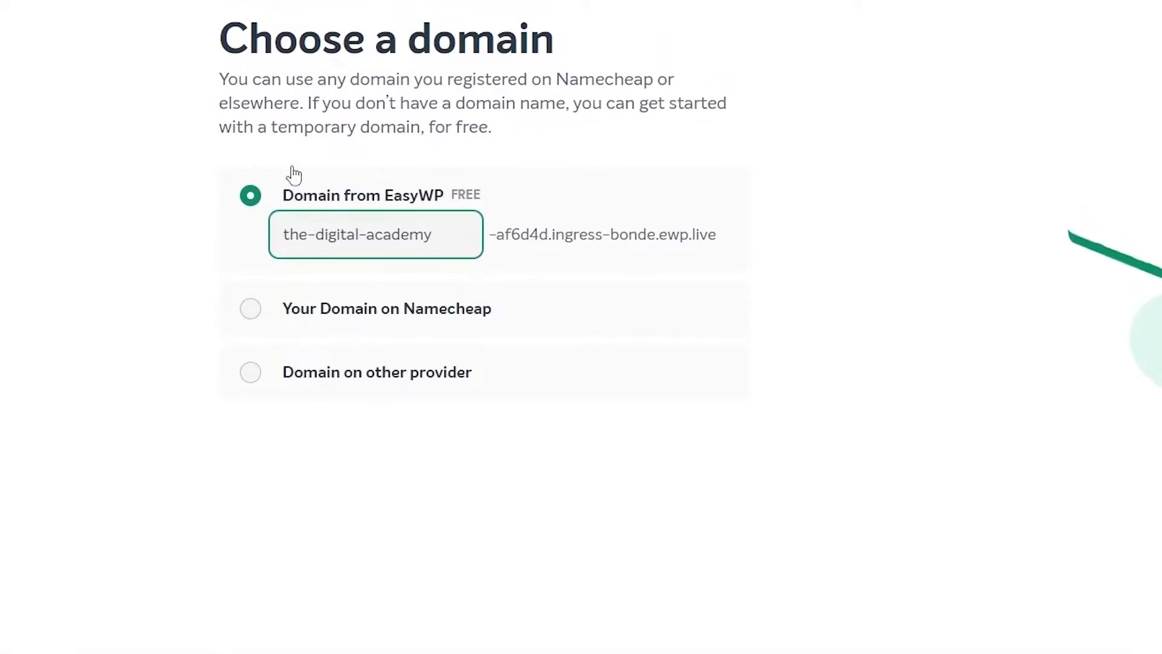
Use the Namecheap-registered domain zinhoexplains.xyz for the website
left_click(250, 309)
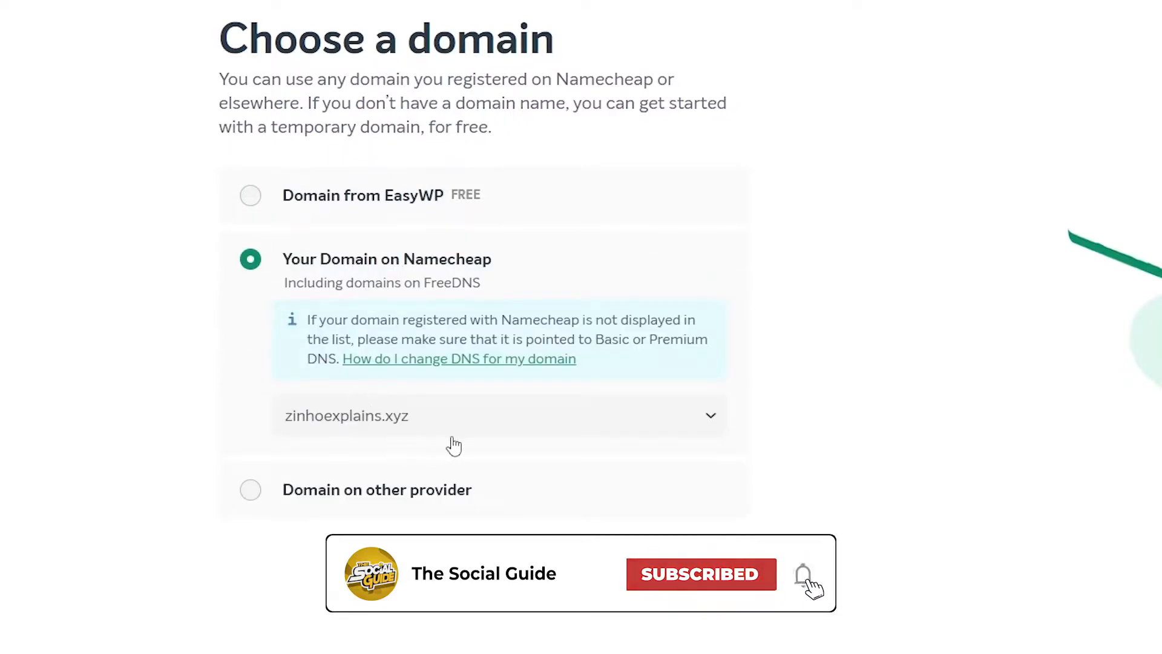
left_click(434, 421)
left_click(623, 472)
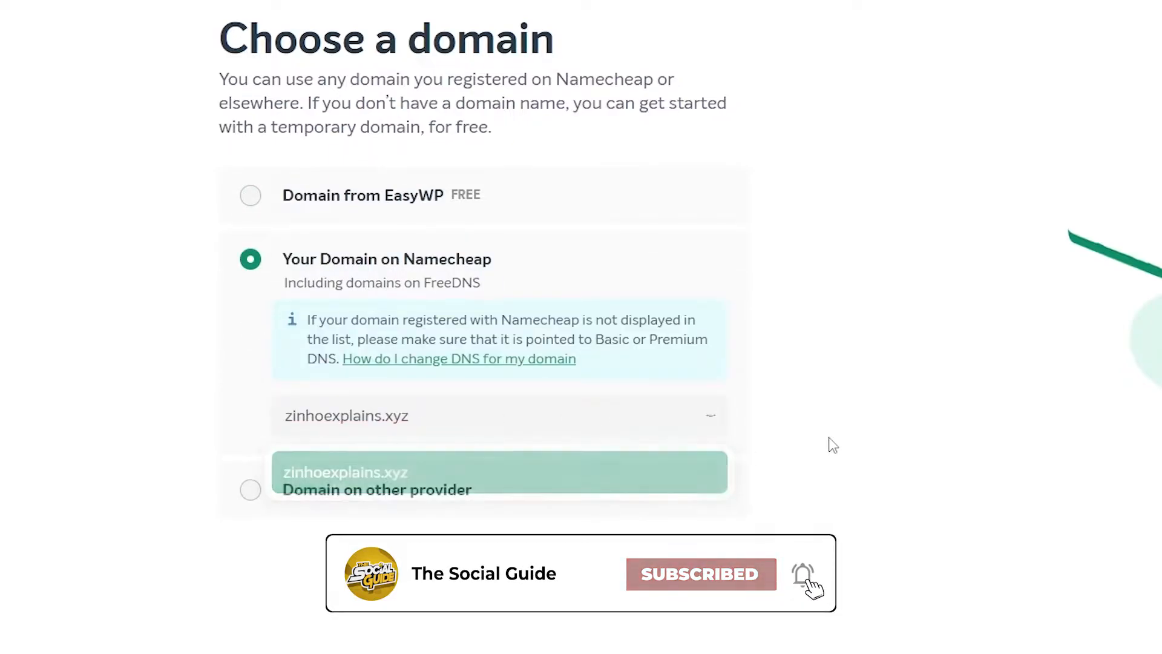
left_click(366, 427)
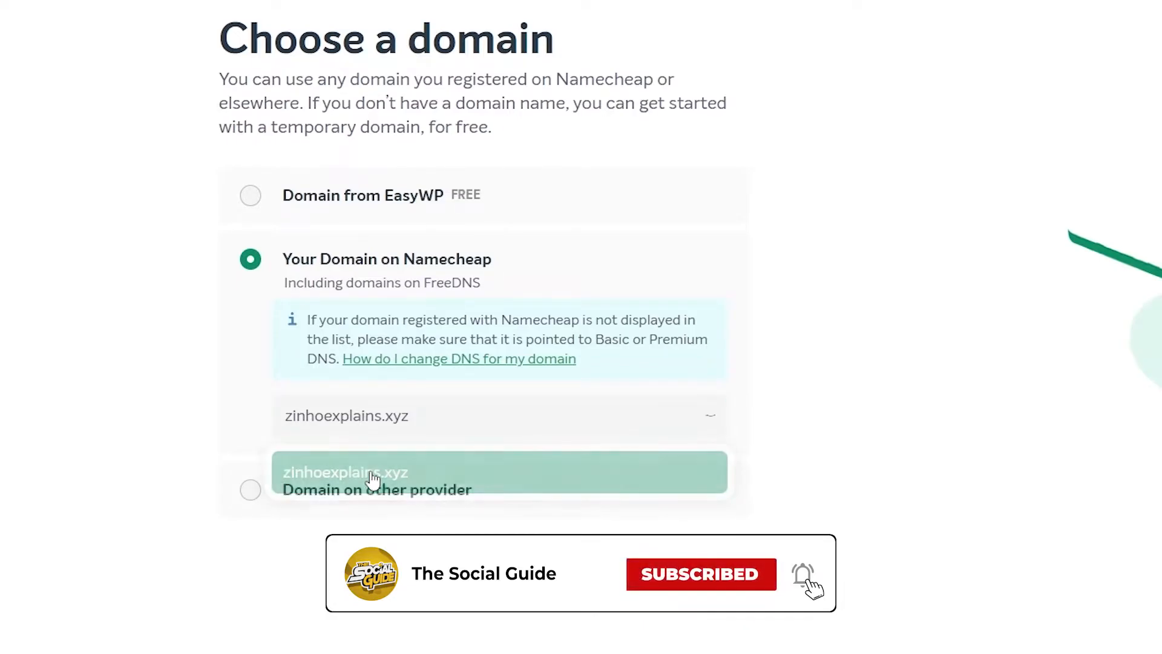
left_click(381, 473)
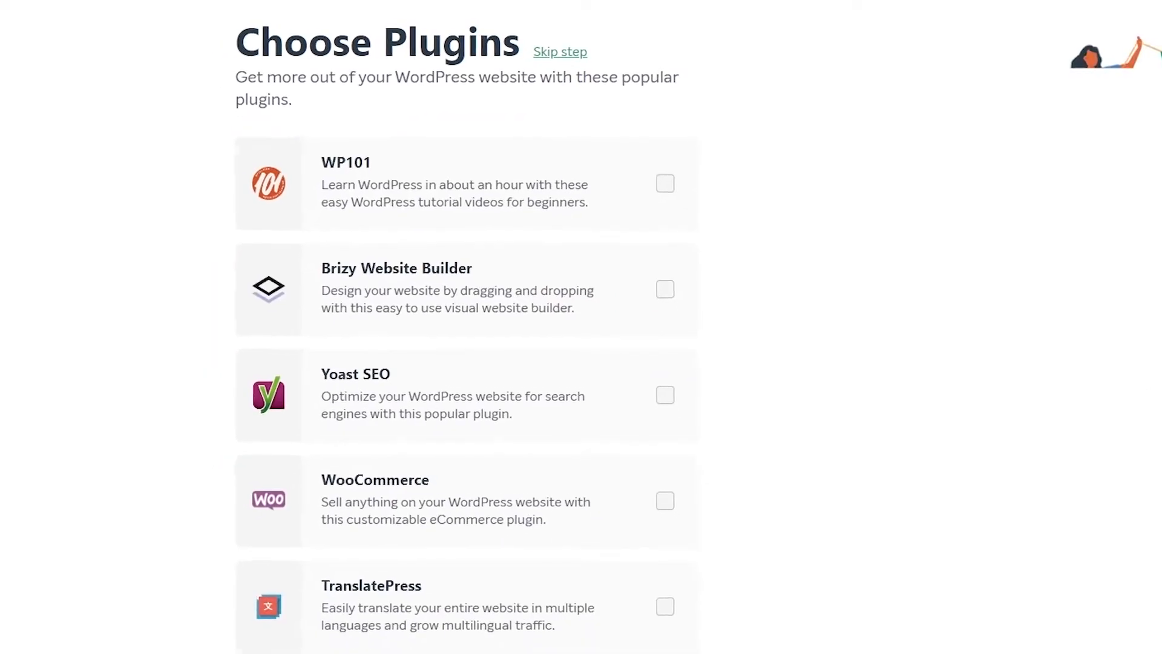
Leave all optional plugins unchecked and continue
scroll(874, 508, "down", 4)
scroll(480, 461, "up", 4)
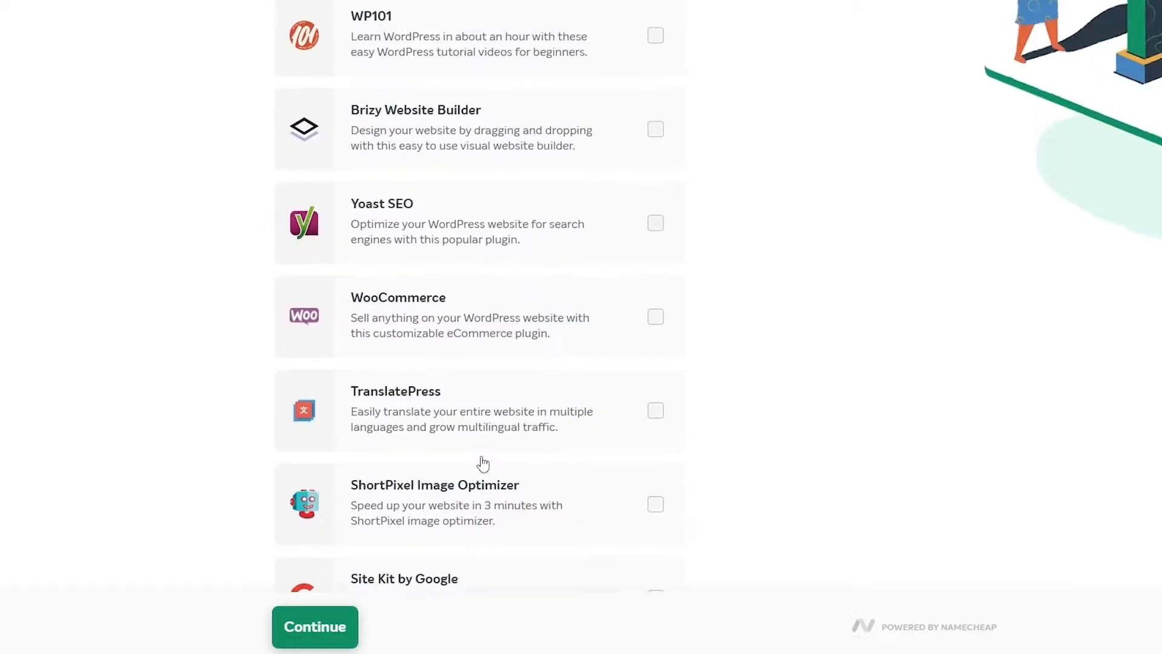
scroll(642, 420, "down", 3)
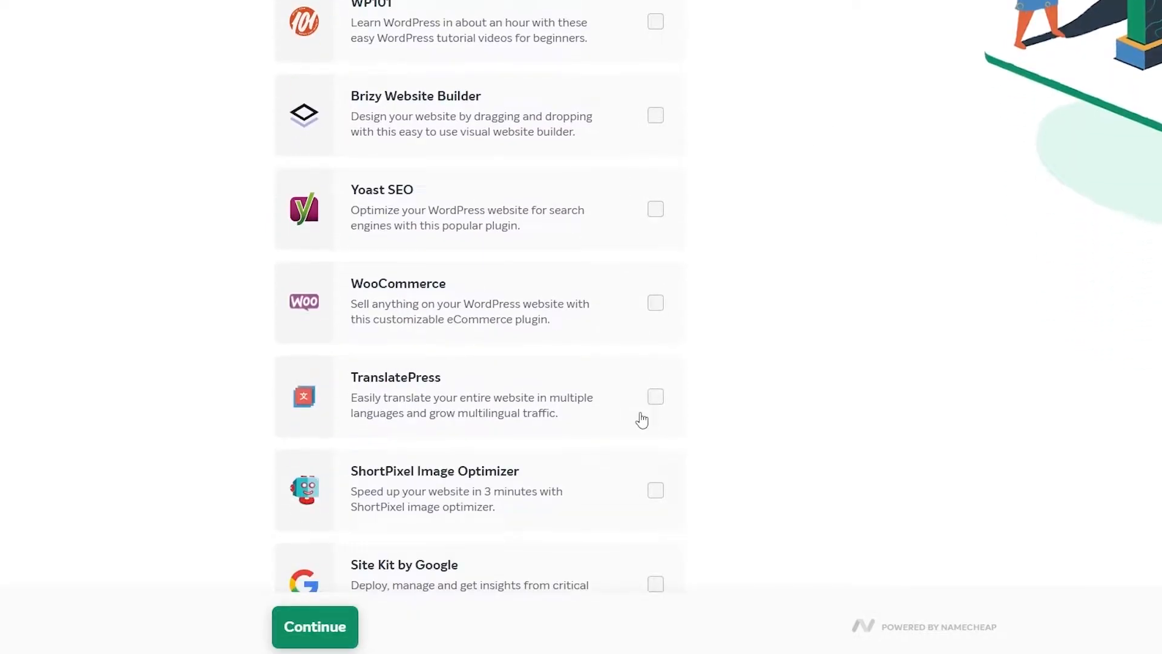
scroll(642, 404, "down", 1)
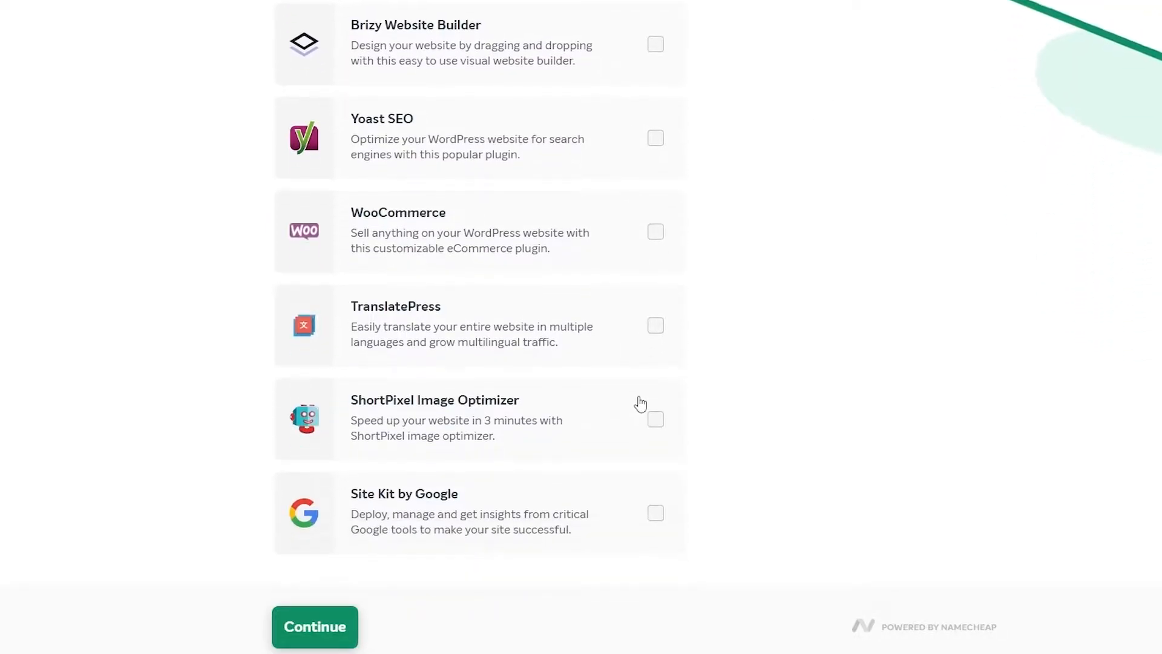
scroll(641, 401, "up", 3)
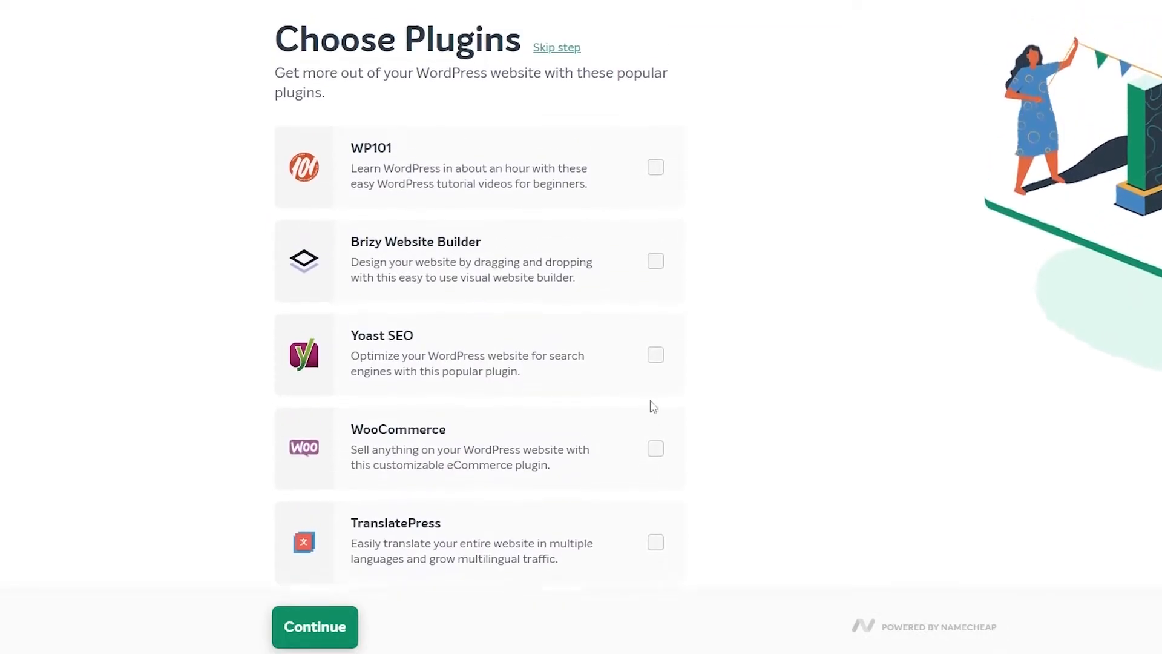
scroll(303, 605, "down", 1)
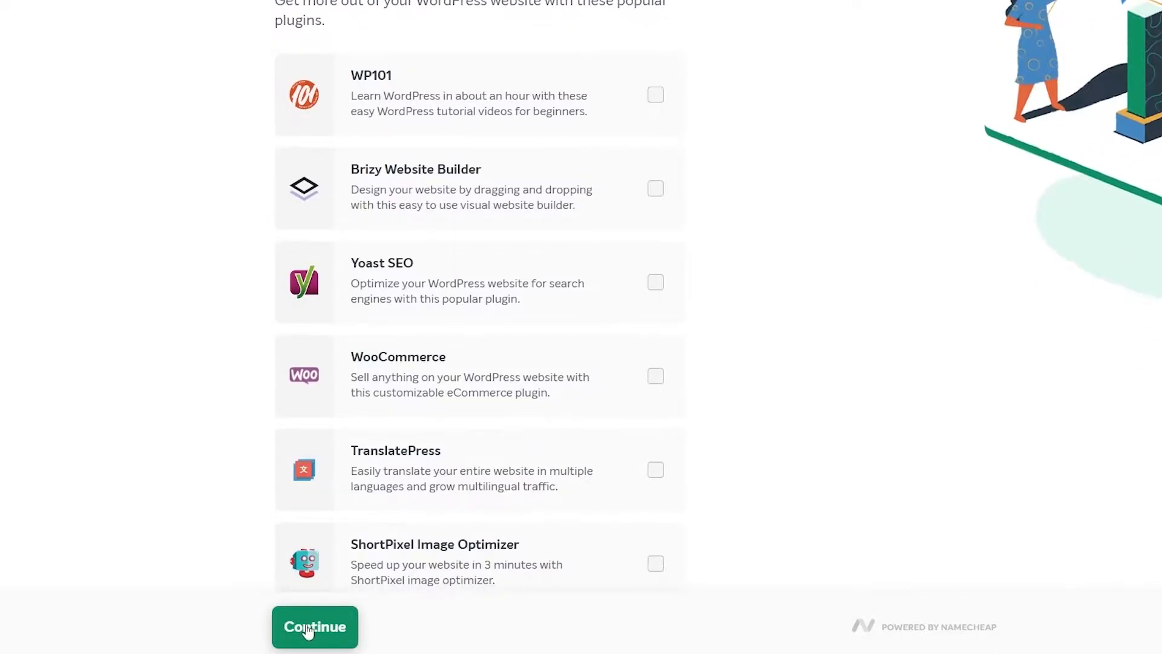
left_click(311, 624)
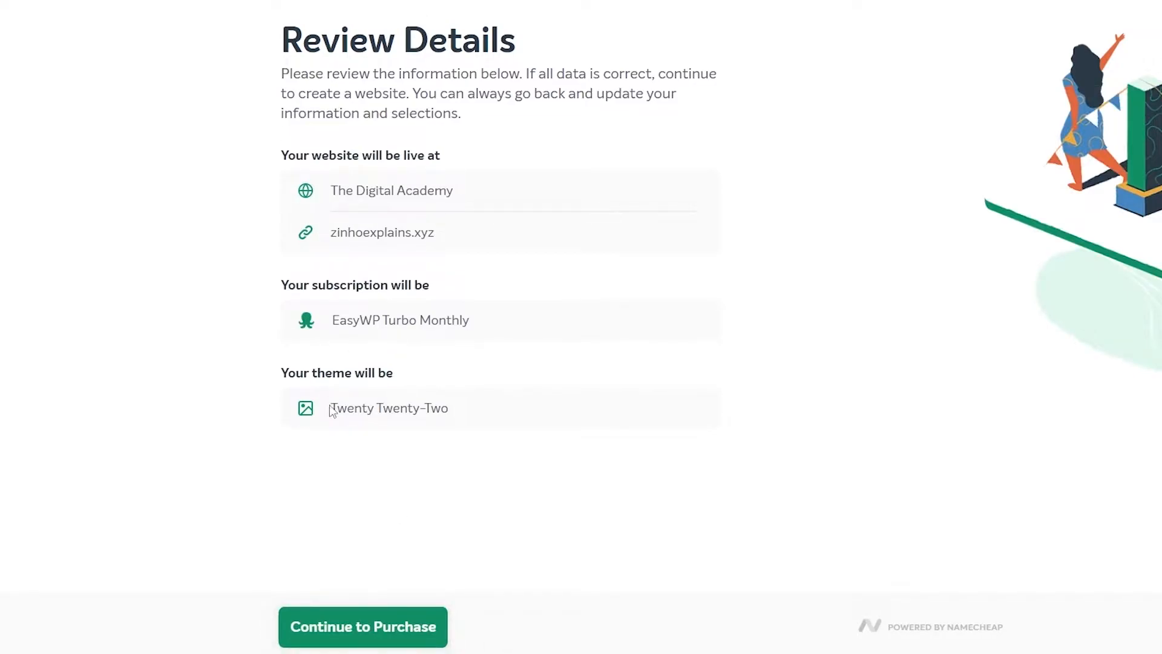
Check the details (Twenty Twenty-Two theme, Turbo Monthly, domain, site name) and proceed to purchase
left_click_drag(335, 407, 507, 422)
left_click_drag(333, 321, 478, 335)
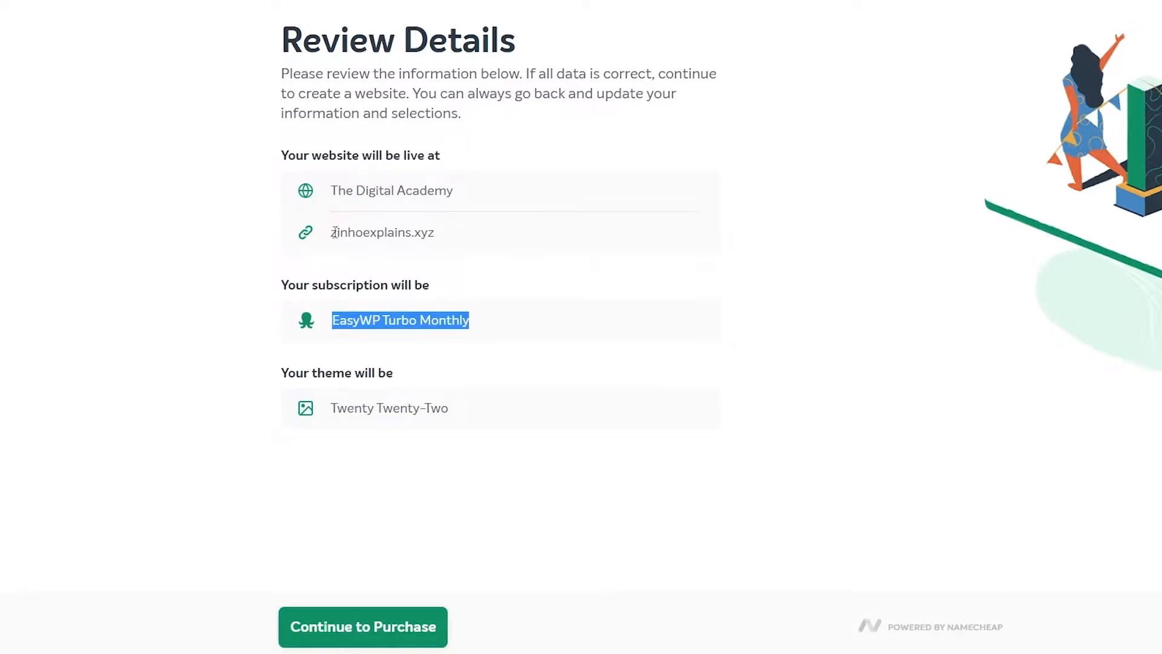
left_click_drag(335, 232, 493, 239)
left_click_drag(347, 193, 463, 200)
left_click(716, 488)
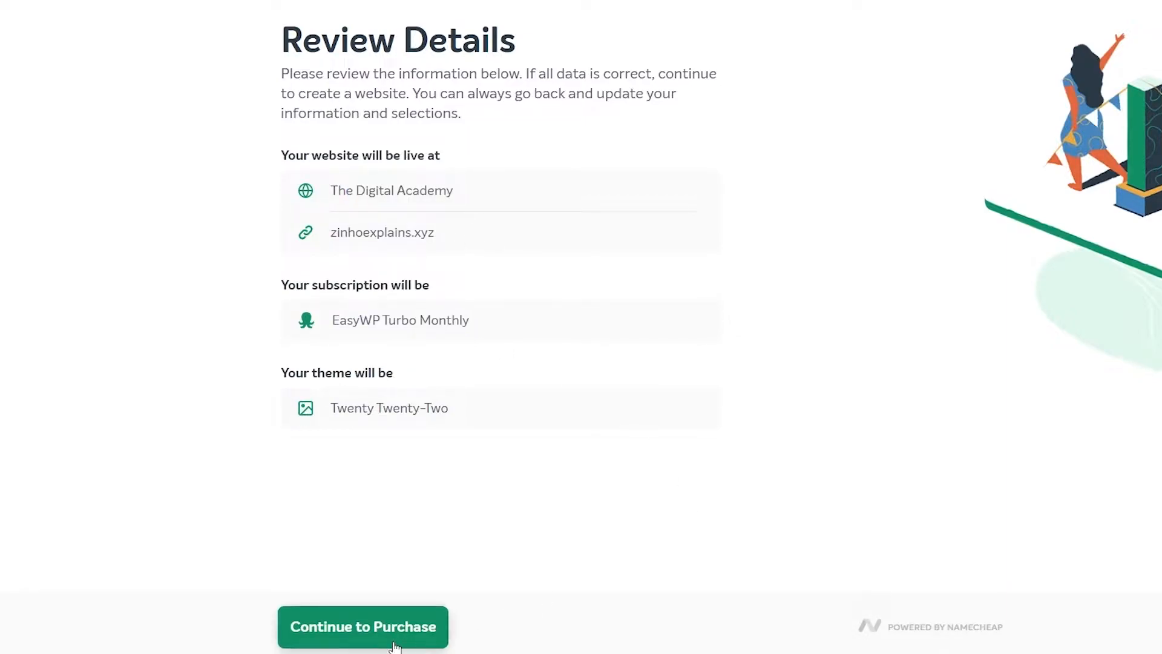
left_click(375, 627)
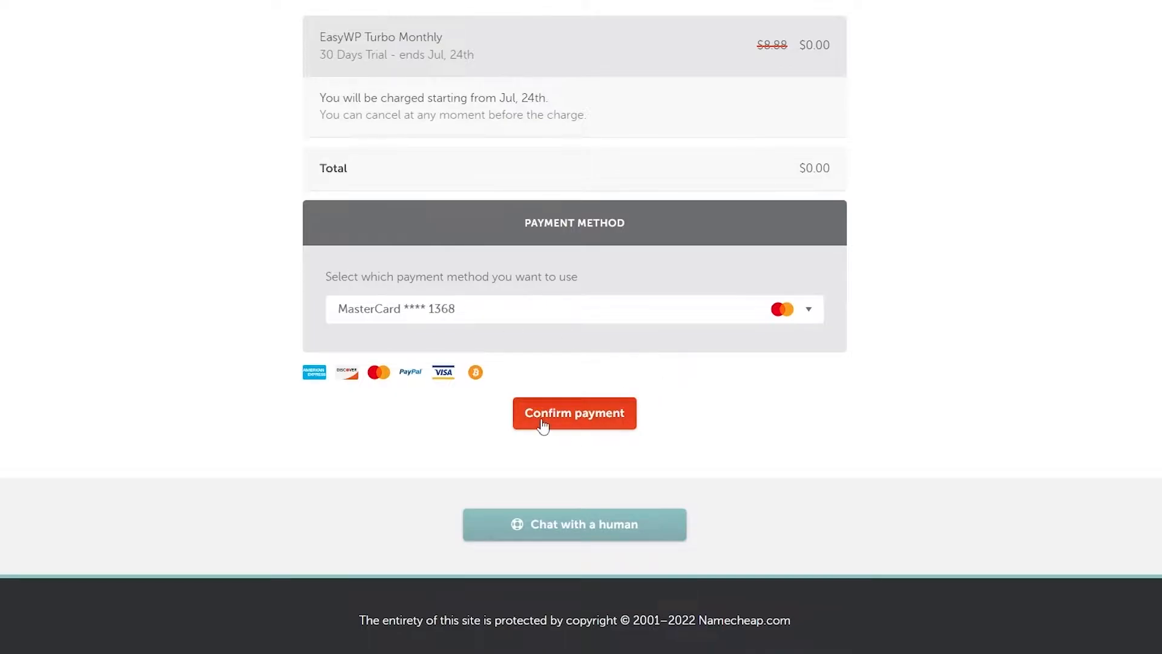
Confirm the $0.00 EasyWP Turbo Monthly trial at checkout
scroll(571, 437, "up", 2)
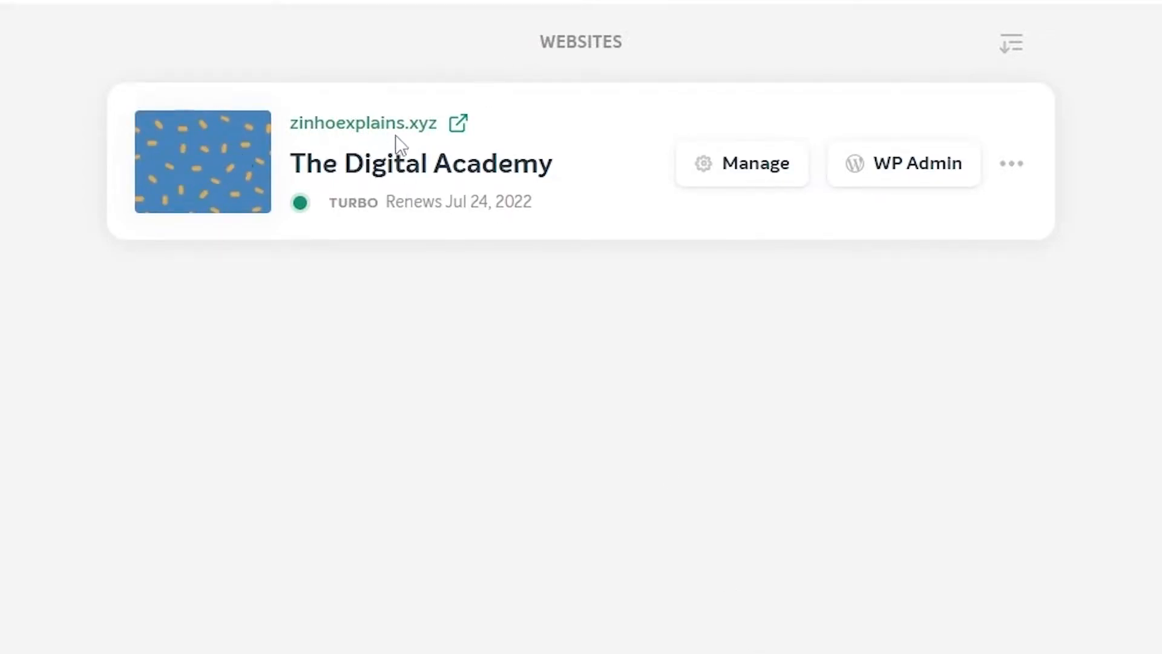
Open zinhoexplains.xyz in a new tab and reload it until the Hello world! page shows
right_click(387, 129)
left_click(479, 154)
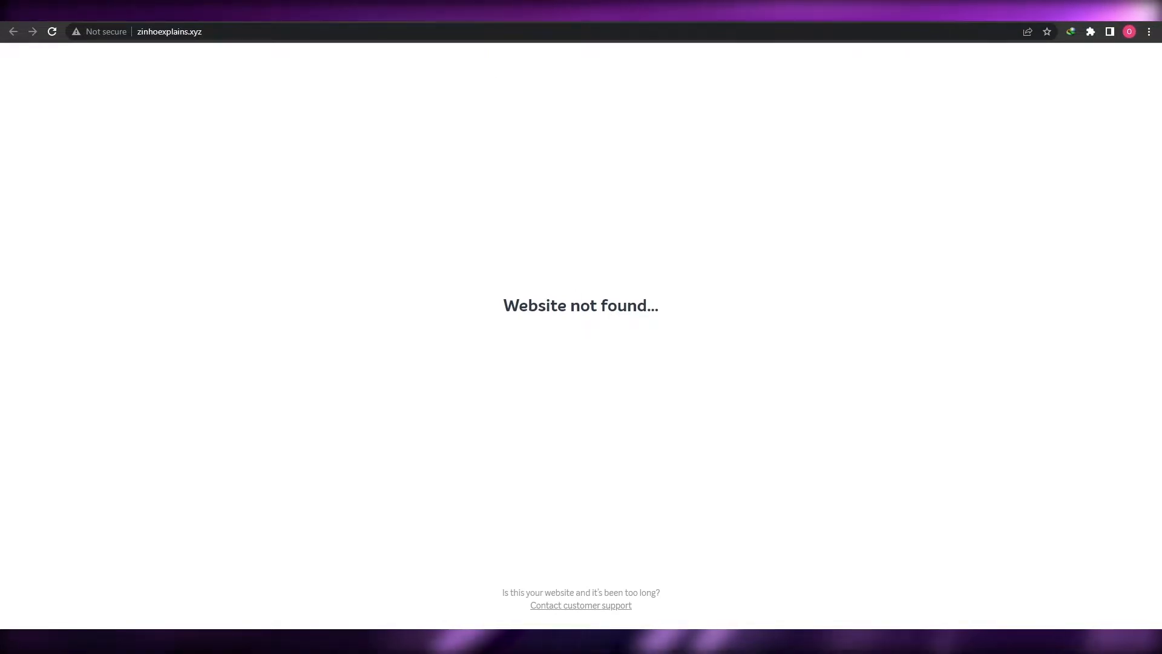
key("ctrl+shift+Tab")
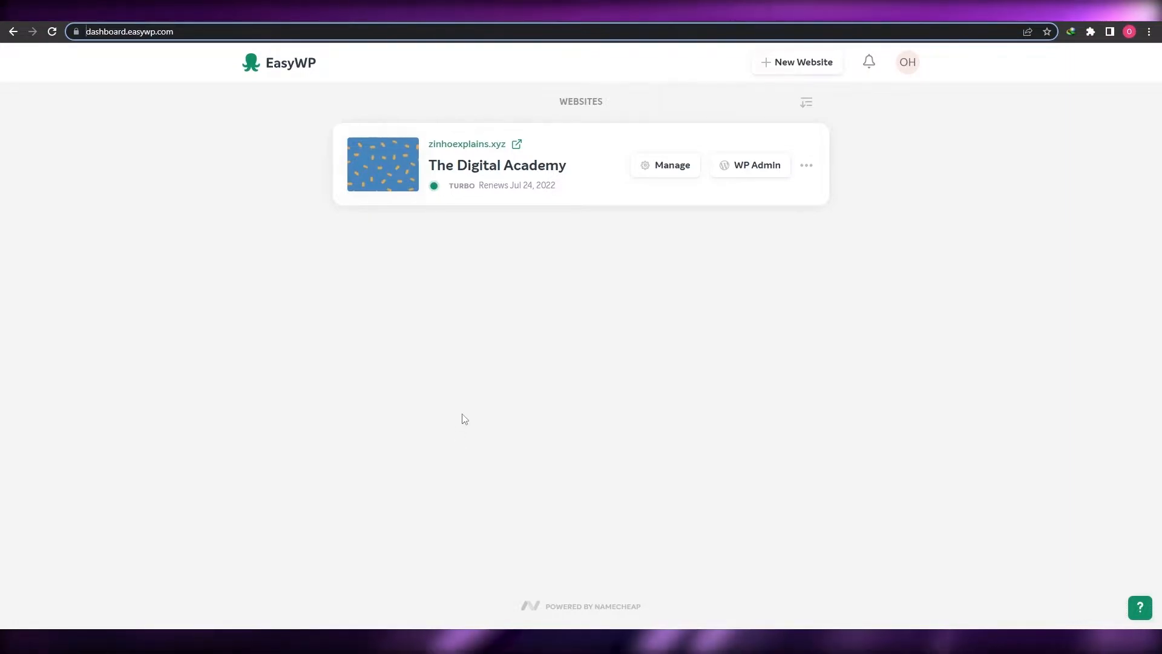
left_click(200, 11)
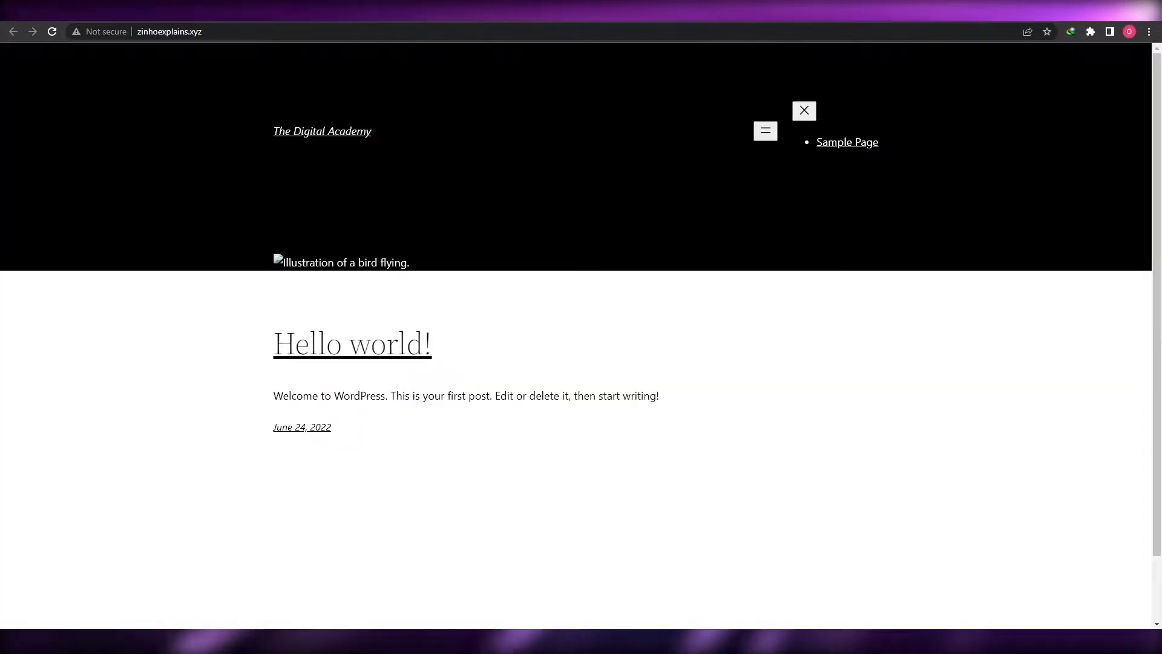
left_click(53, 35)
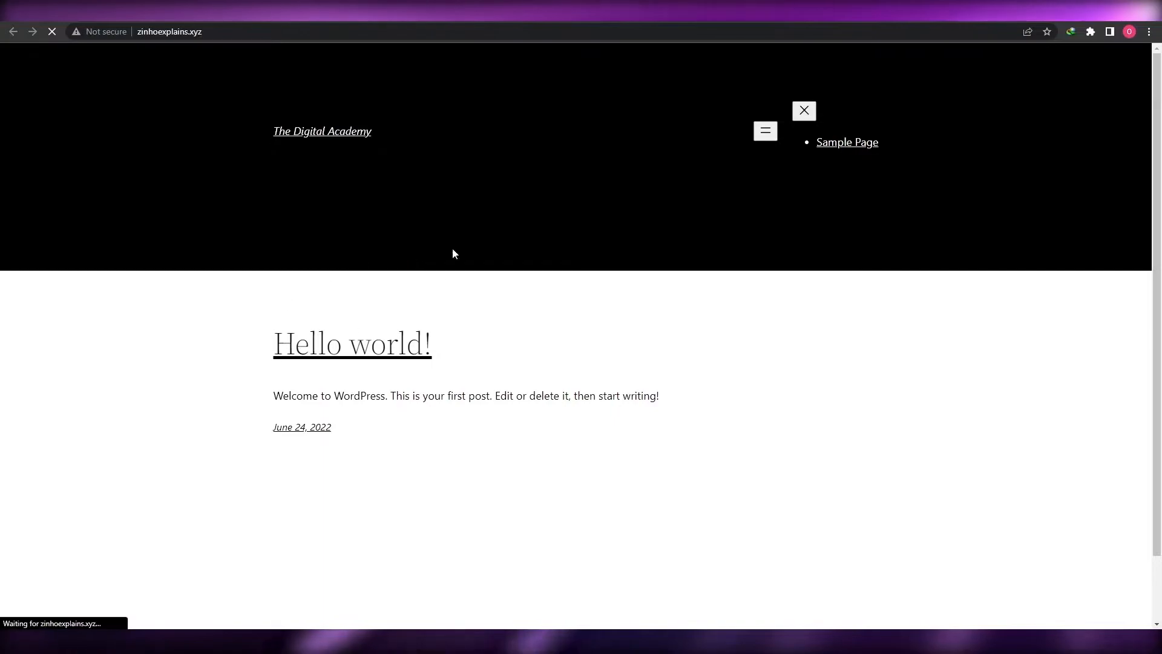
scroll(468, 227, "down", 1)
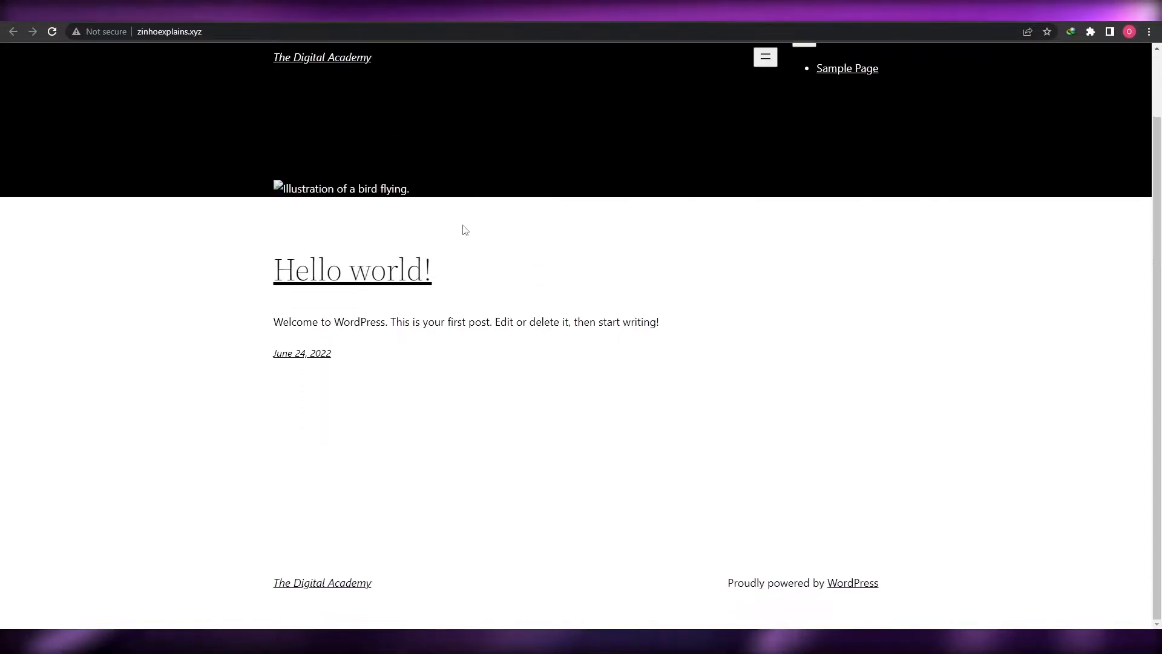
scroll(466, 229, "up", 1)
left_click(79, 11)
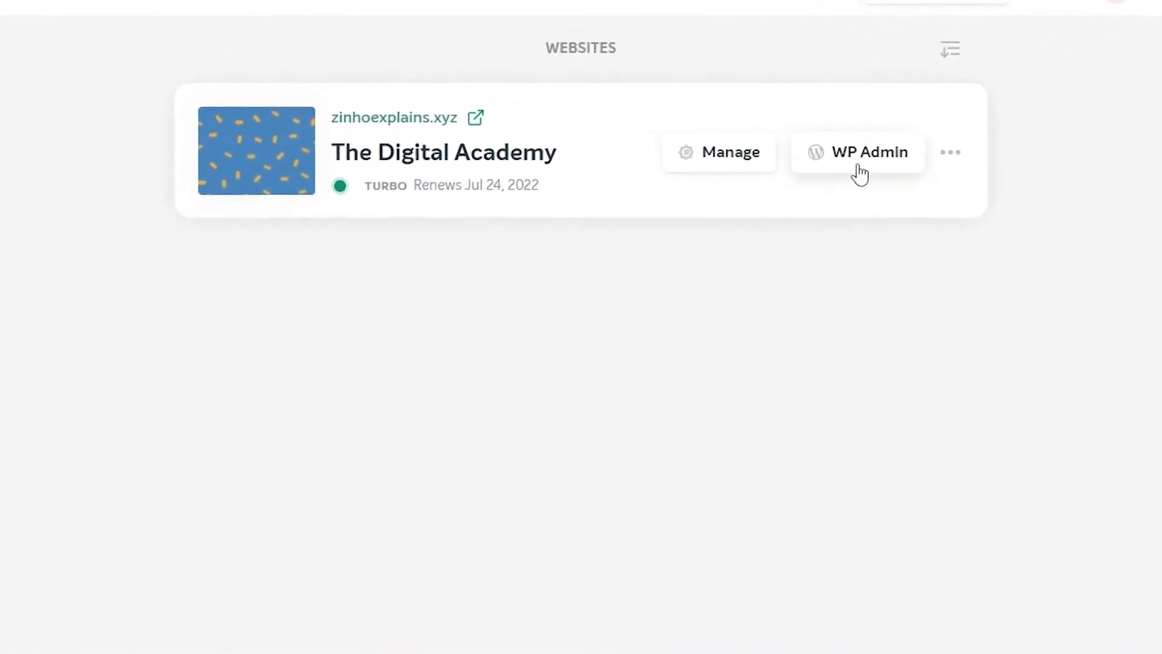
Reset the WordPress password for the admin username, then log in with the saved credentials
left_click(860, 166)
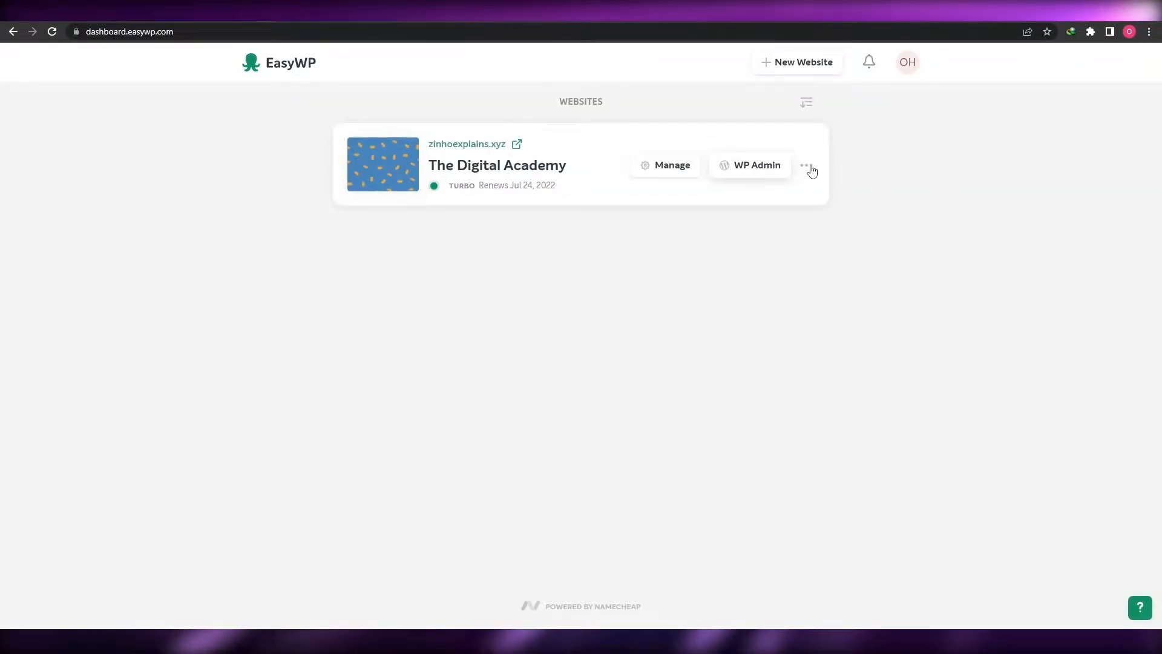
left_click(807, 165)
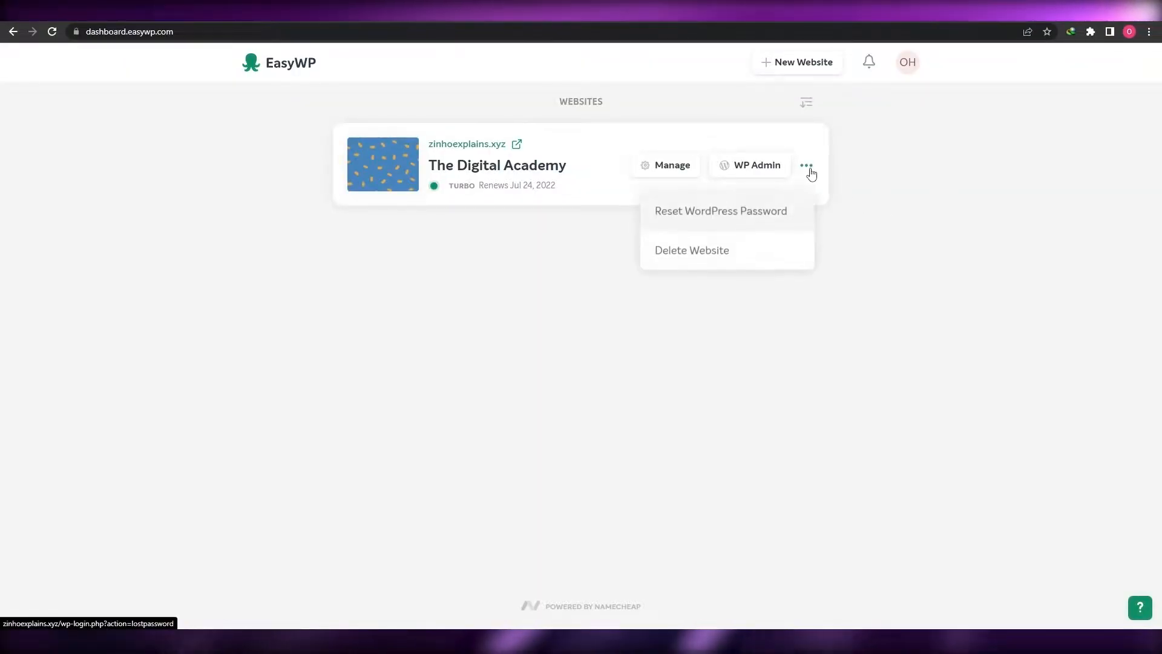
left_click(724, 222)
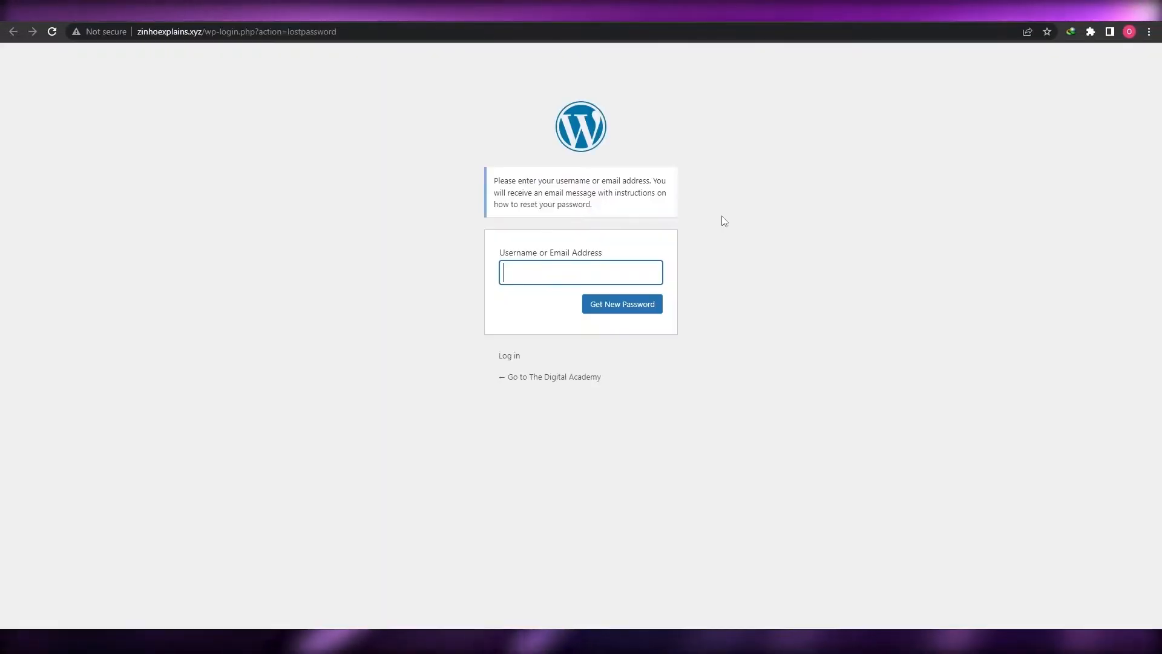
left_click(532, 275)
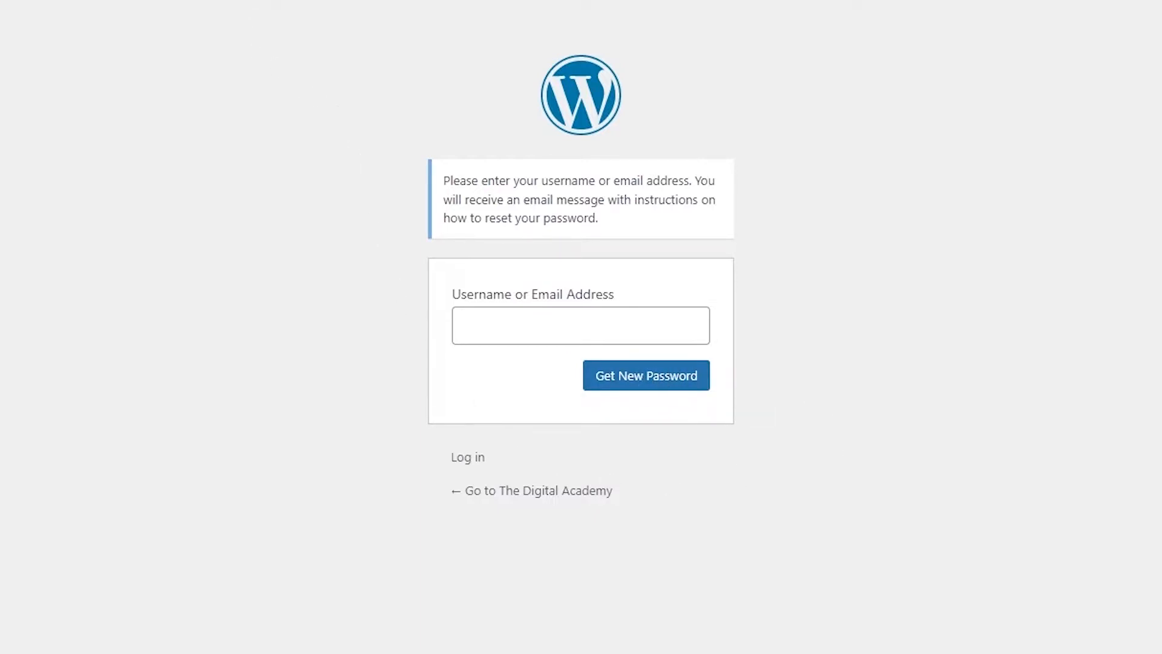
left_click(617, 394)
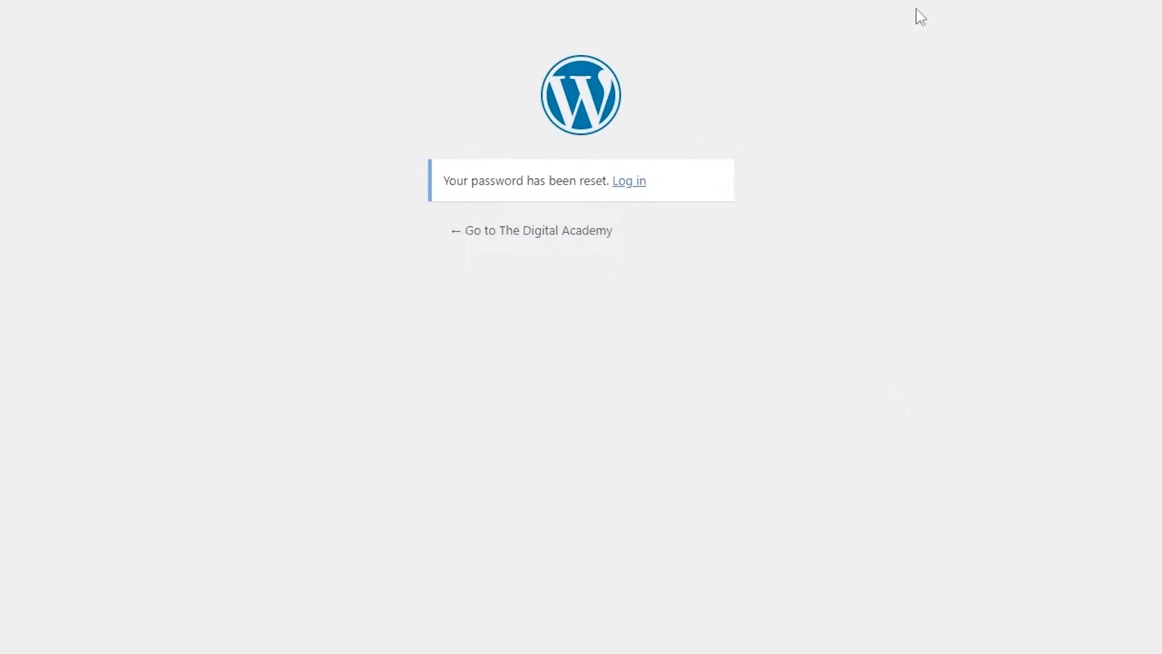
left_click(623, 182)
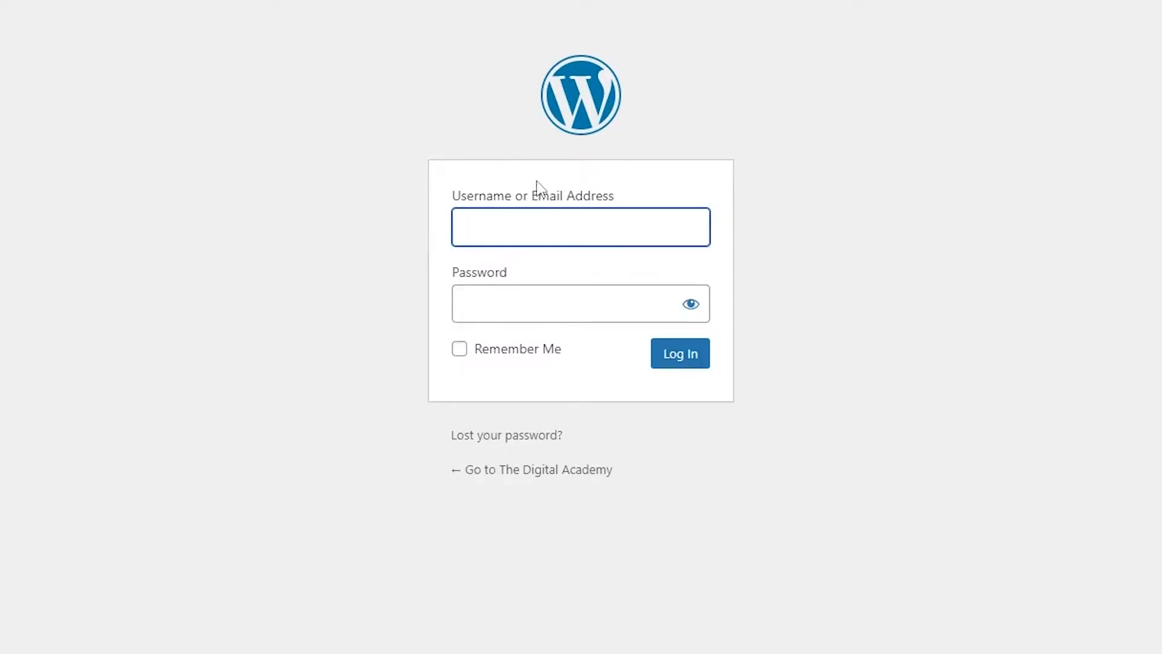
left_click(532, 233)
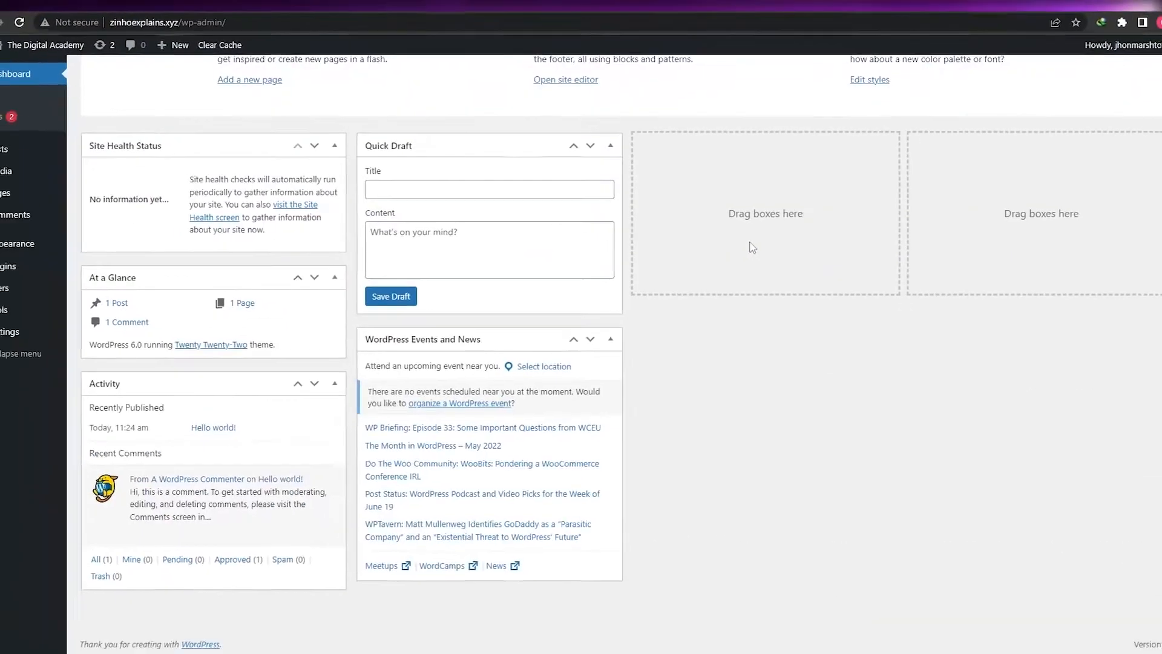
Go to Plugins > Add New and search the plugin directory for 'astra'
scroll(670, 437, "up", 5)
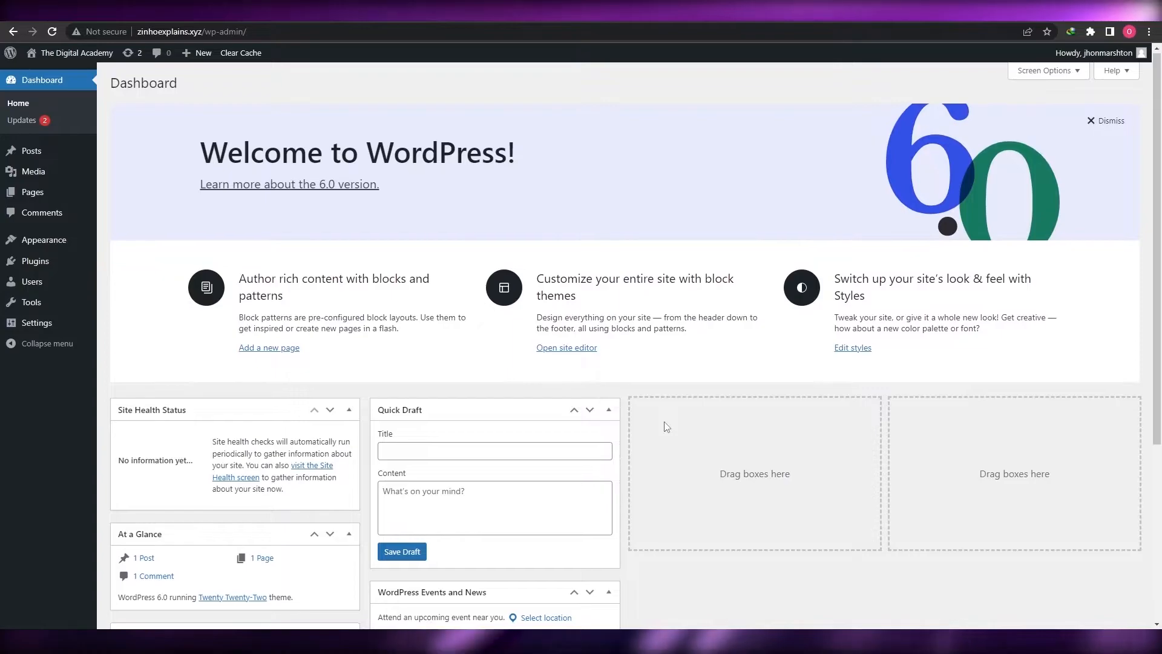
scroll(670, 437, "down", 5)
scroll(670, 402, "up", 5)
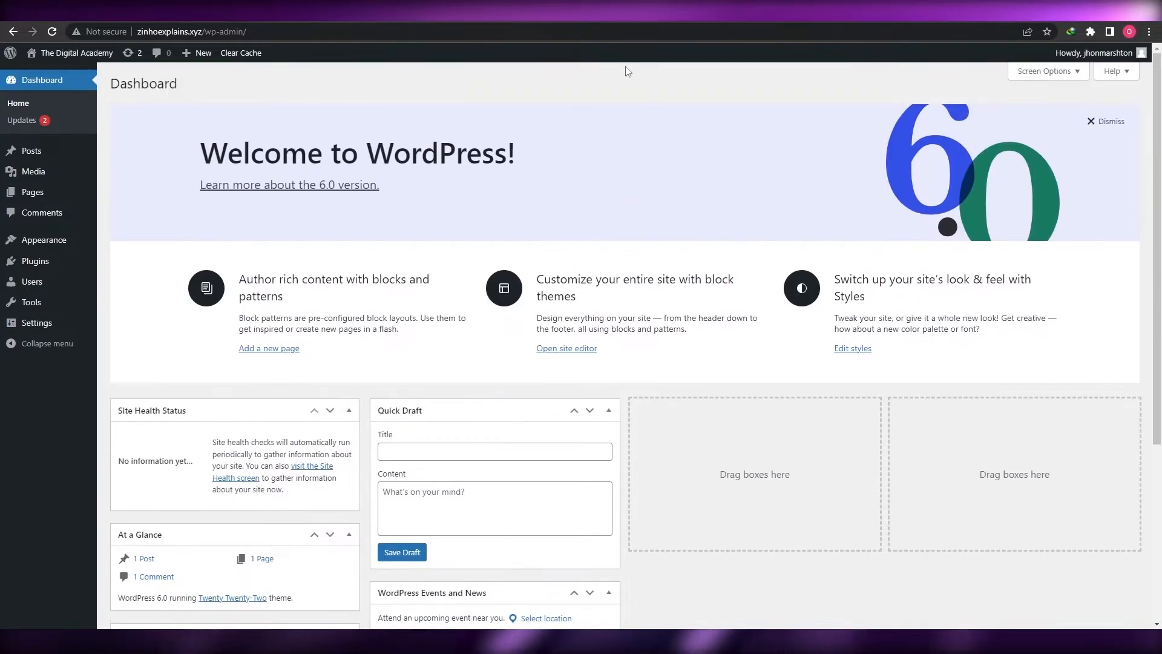
scroll(694, 336, "down", 5)
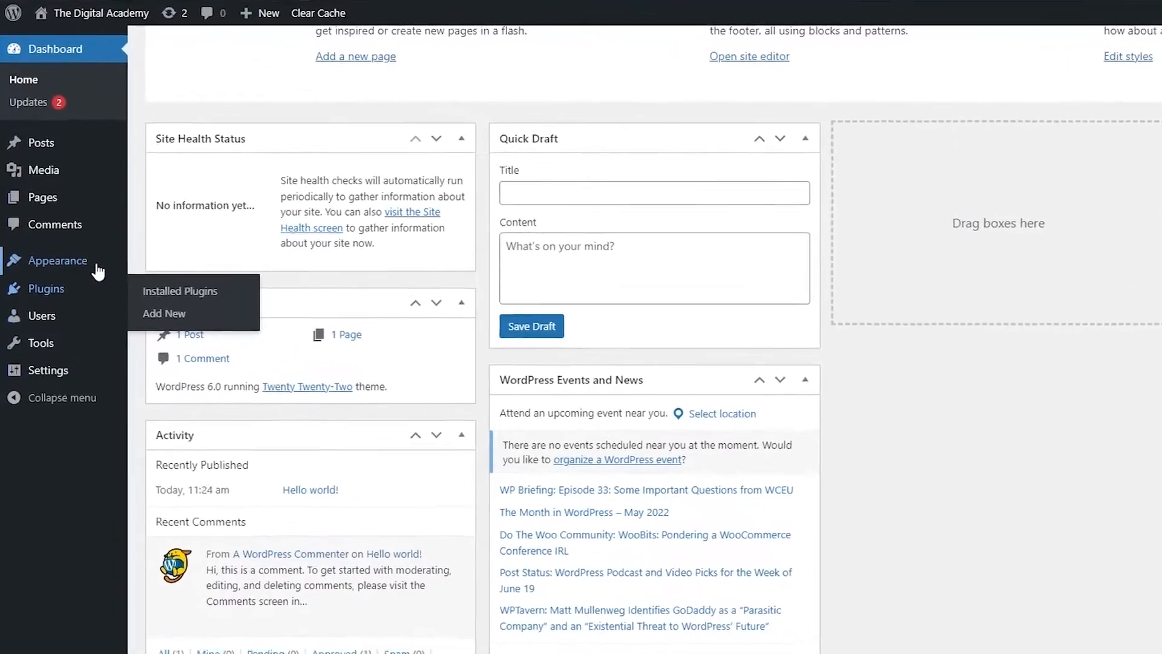
mouse_move(62, 309)
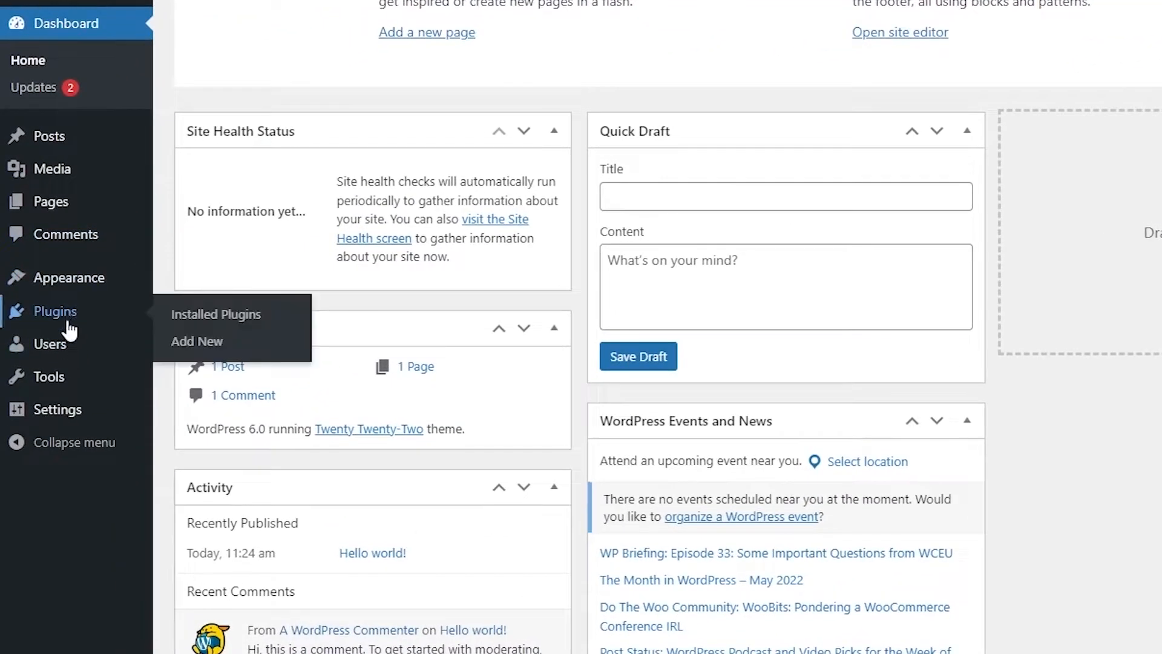
left_click(68, 322)
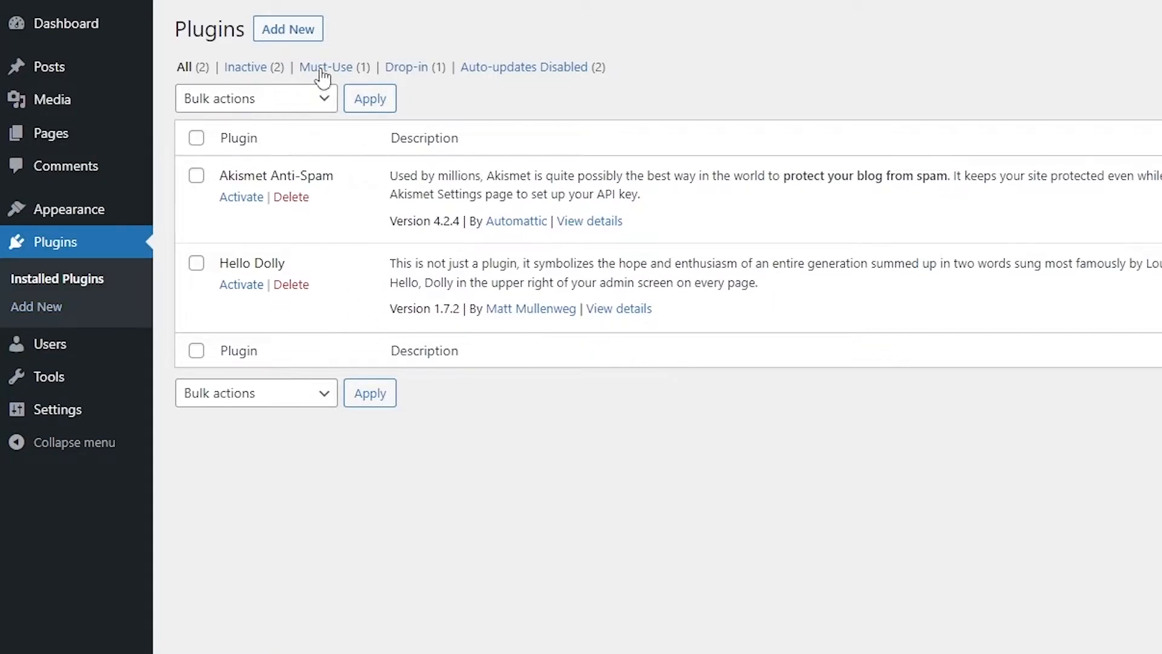
left_click(306, 31)
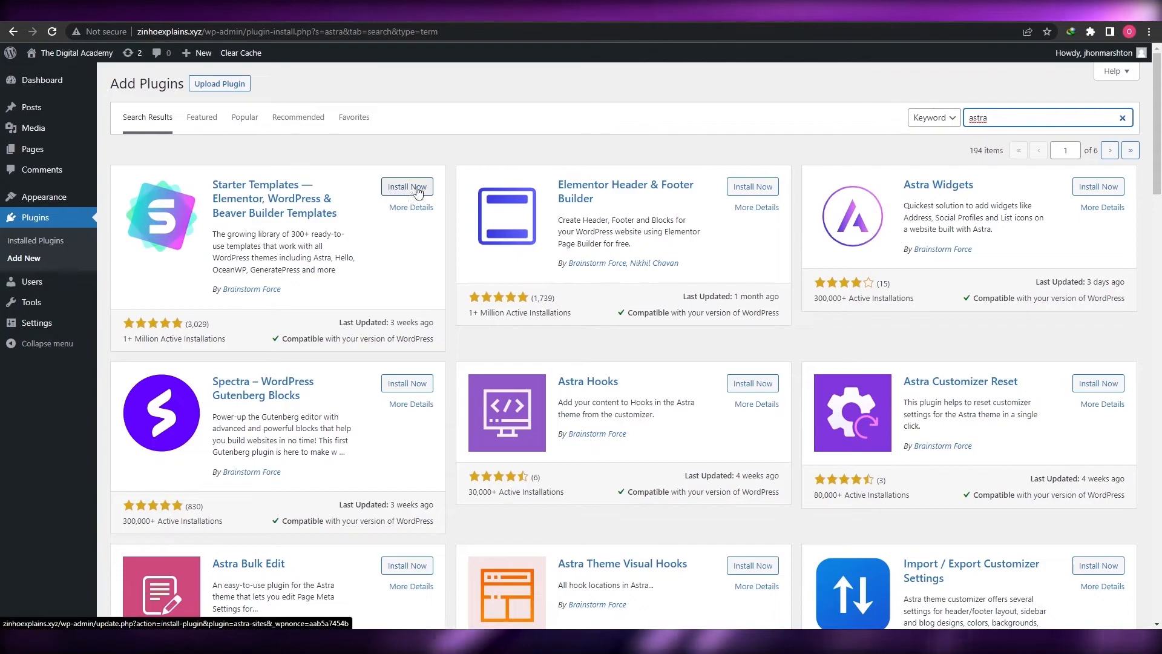
Install the Starter Templates plugin and start searching for 'elementor'
left_click(391, 186)
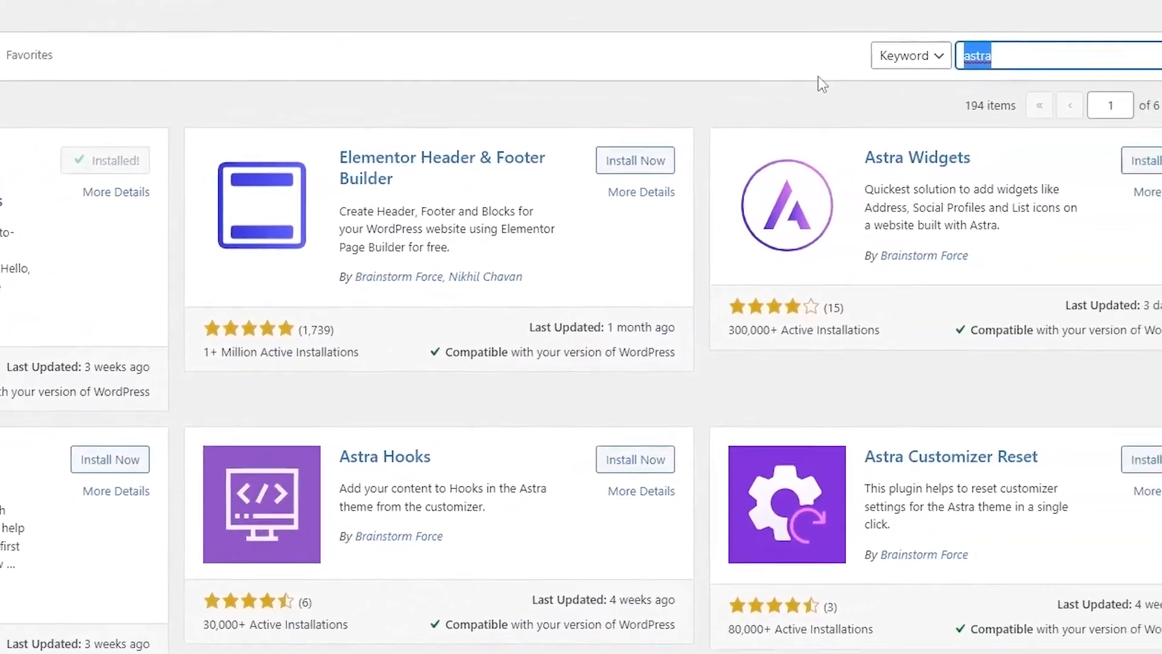
type("elem")
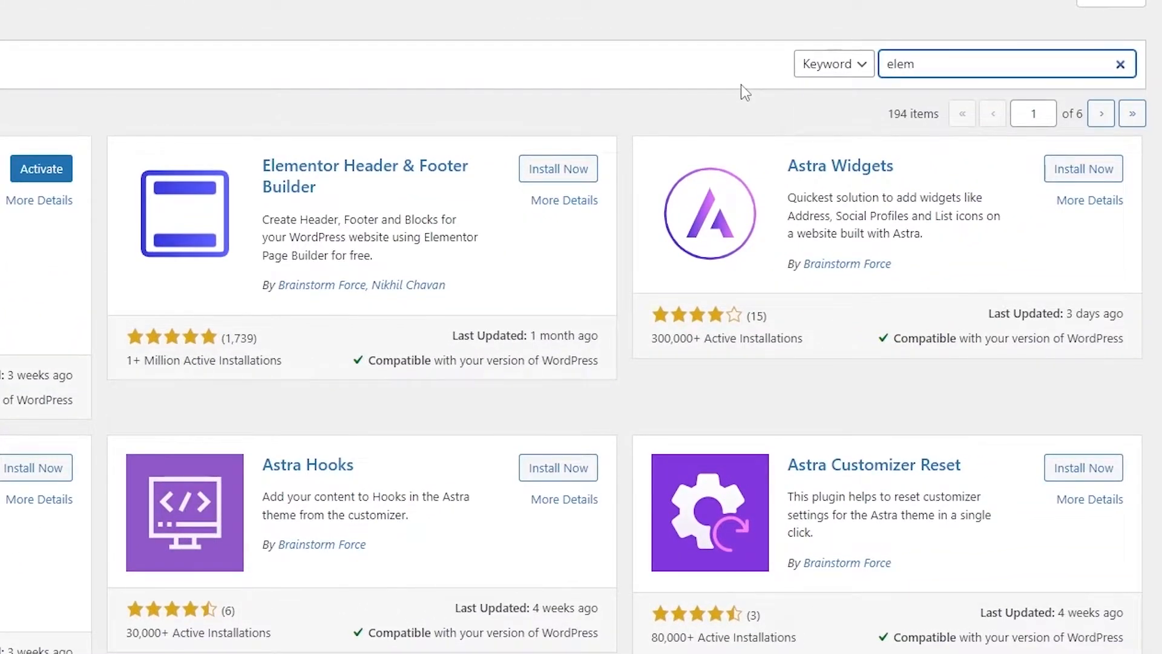
type("entor")
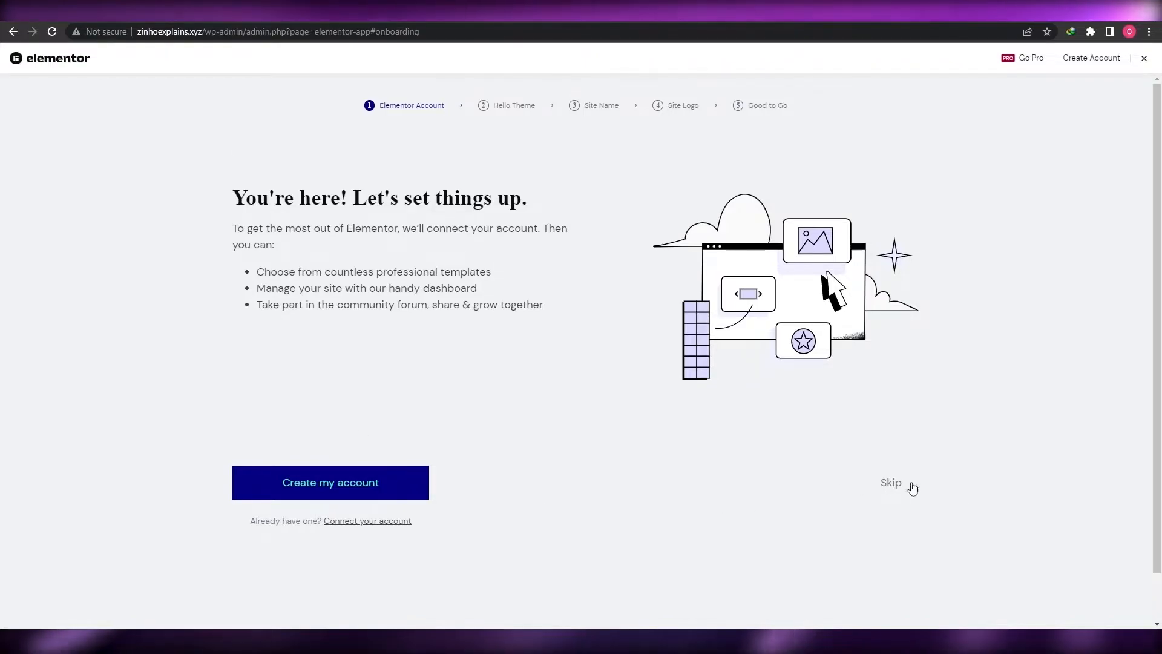
Skip through Elementor's setup keeping 'The Digital Academy' as site name, then exit to the dashboard
left_click(892, 484)
left_click(891, 482)
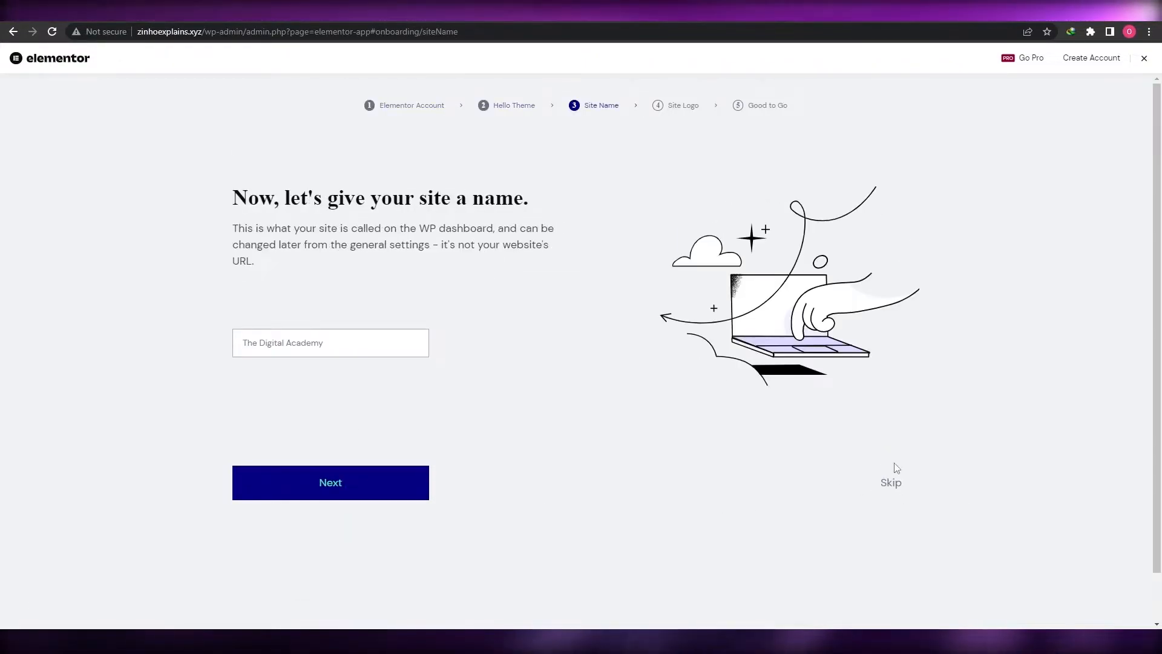
left_click(395, 482)
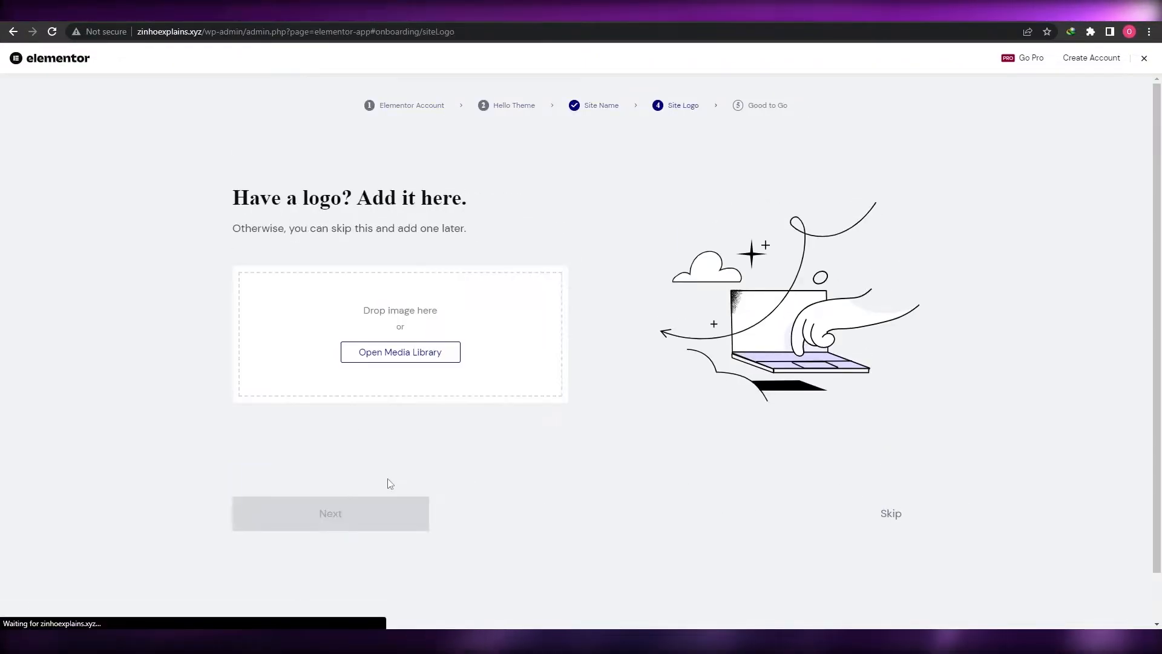
left_click(907, 520)
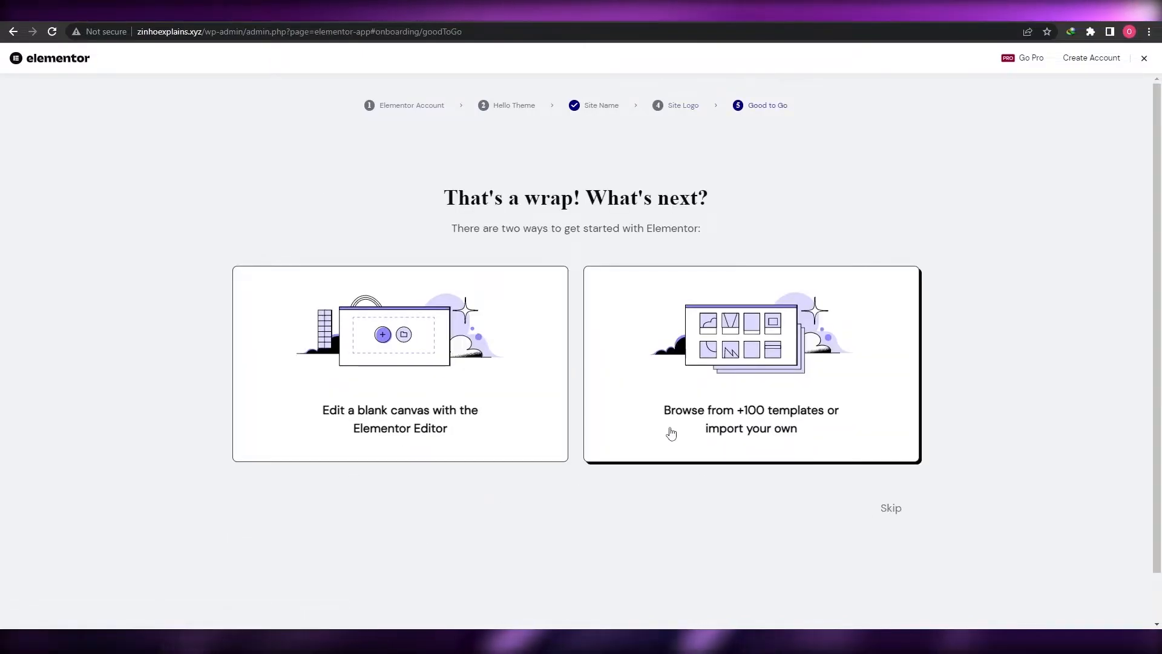
left_click(885, 511)
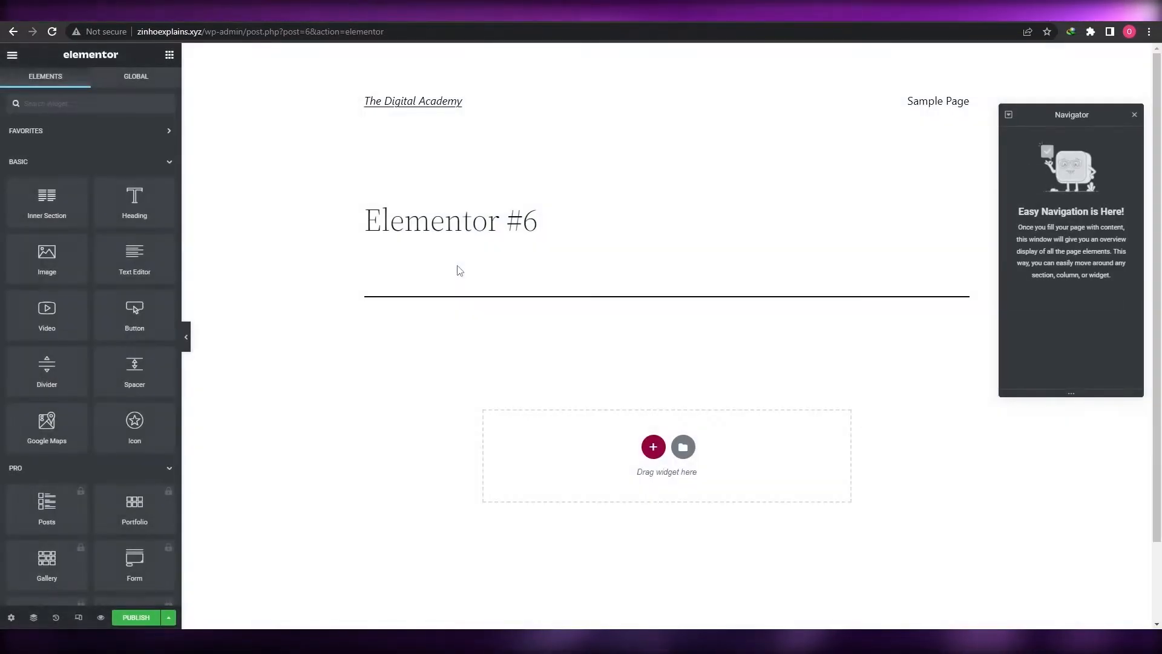
left_click(12, 55)
left_click(43, 301)
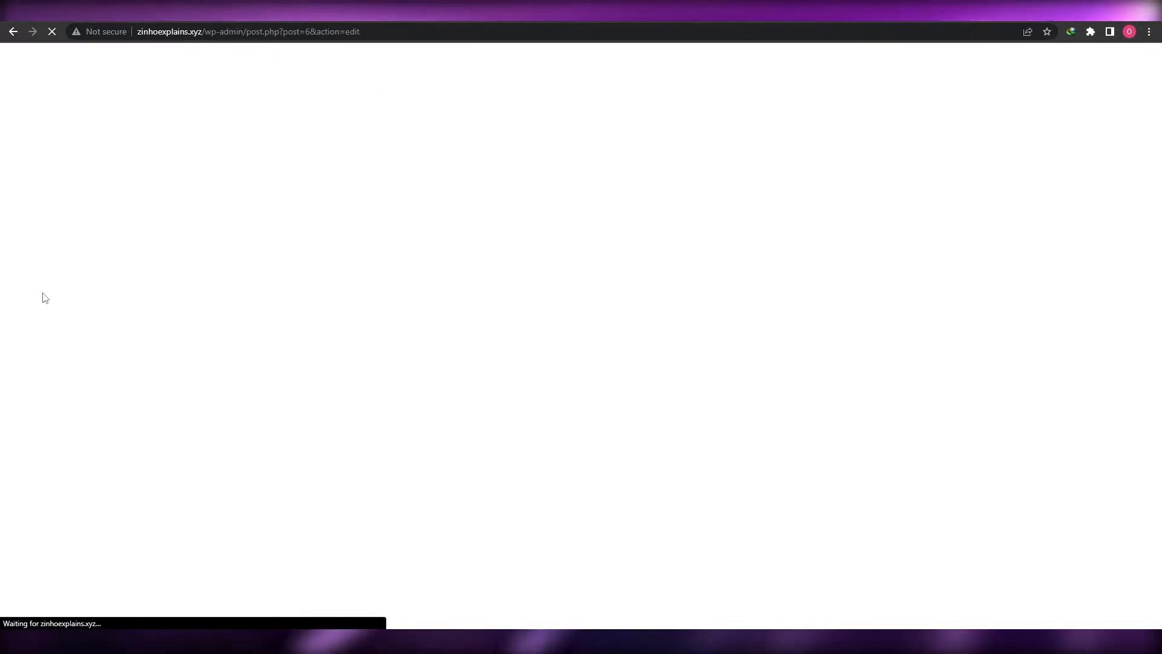
Launch Appearance > Starter Templates, Build Your Website Now, and pick Elementor as the builder
left_click(15, 74)
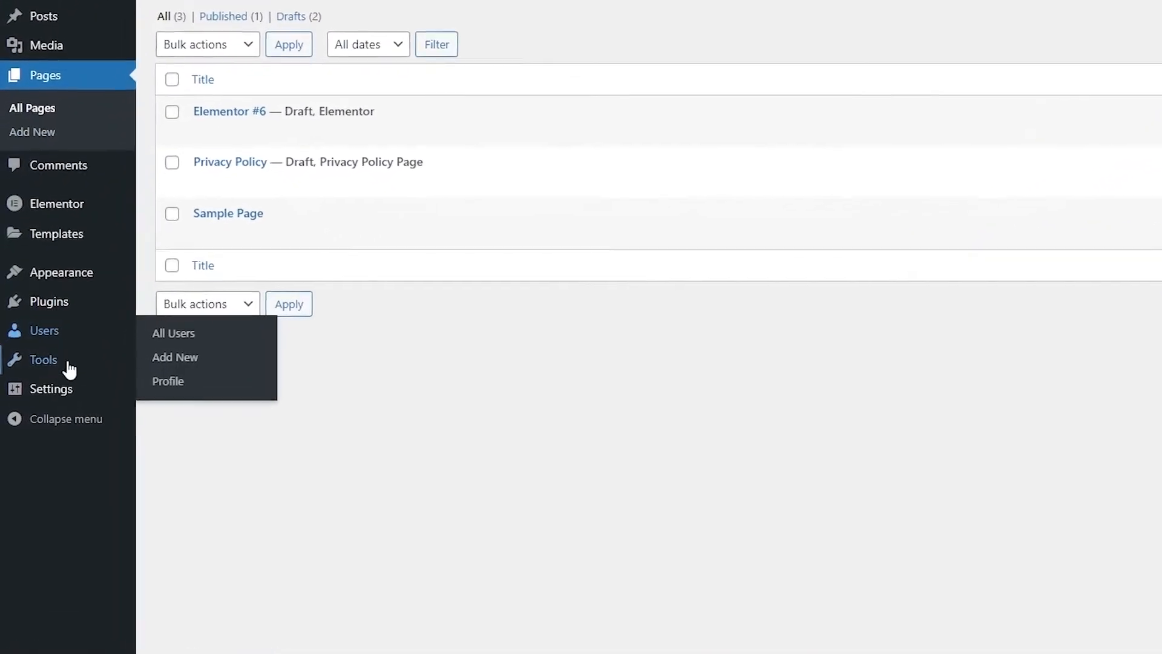
left_click(83, 313)
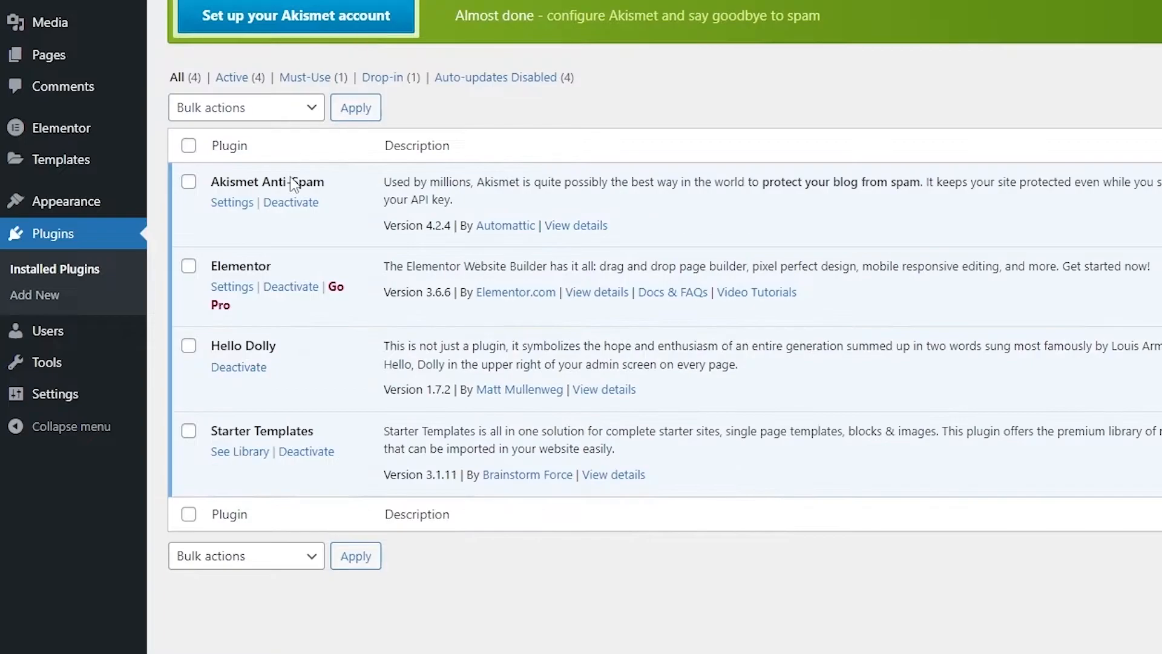
mouse_move(80, 206)
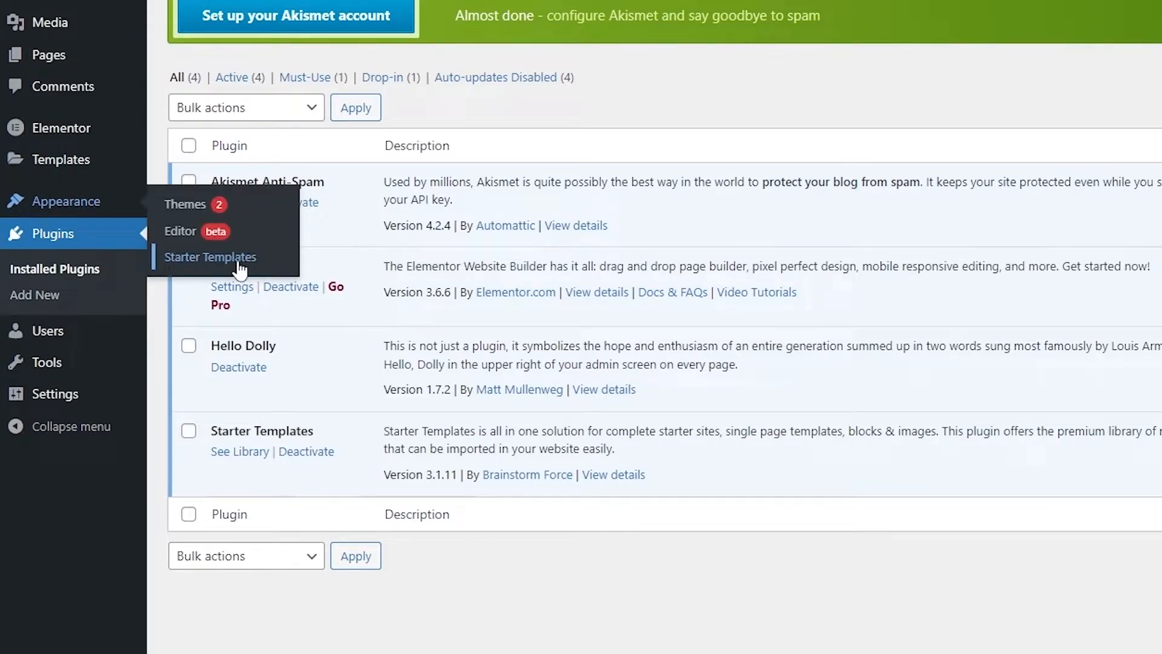
left_click(235, 259)
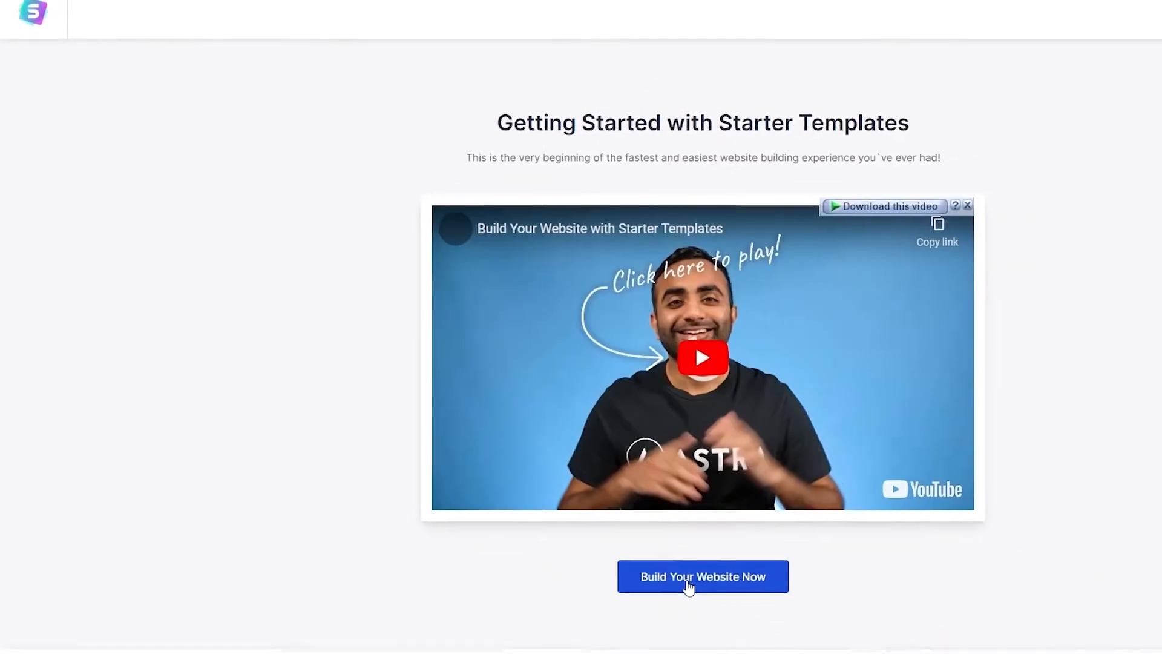
left_click(687, 580)
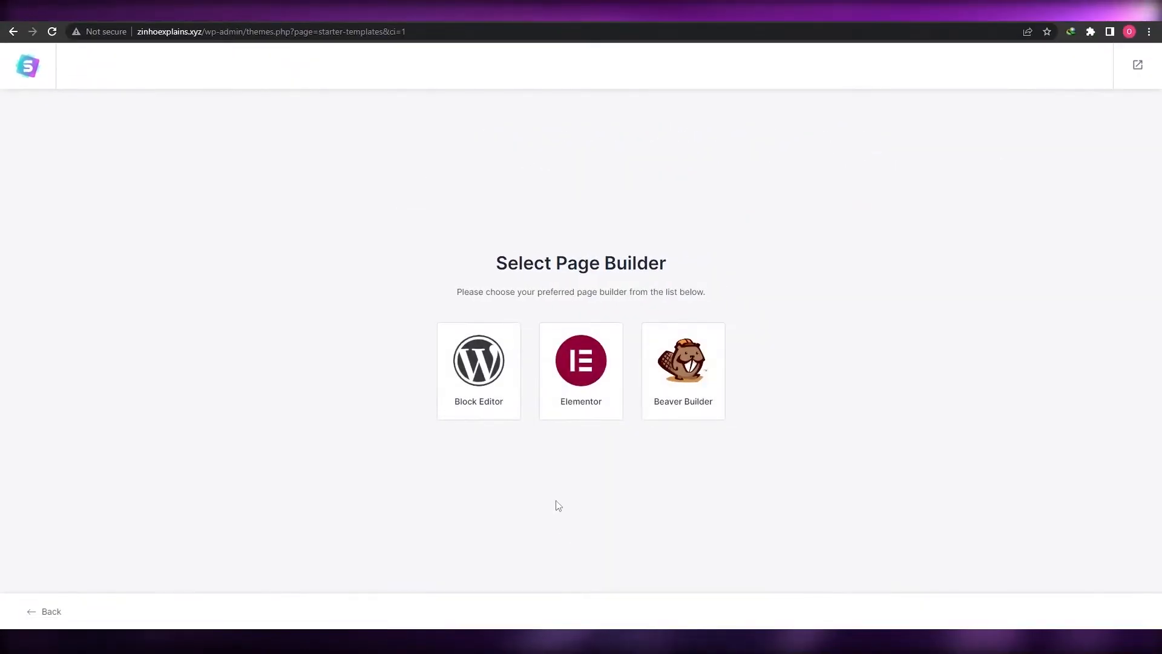
left_click(588, 418)
Browse the Elementor template gallery and filter it to the Landing Pages category
scroll(578, 429, "down", 2)
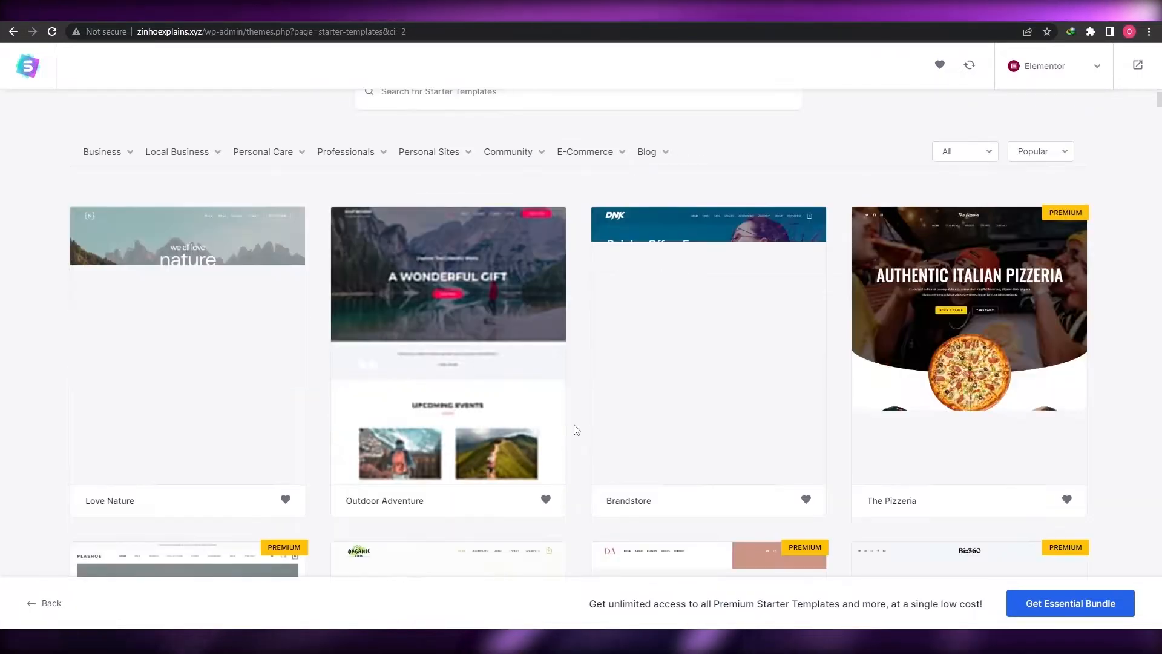
scroll(576, 430, "down", 8)
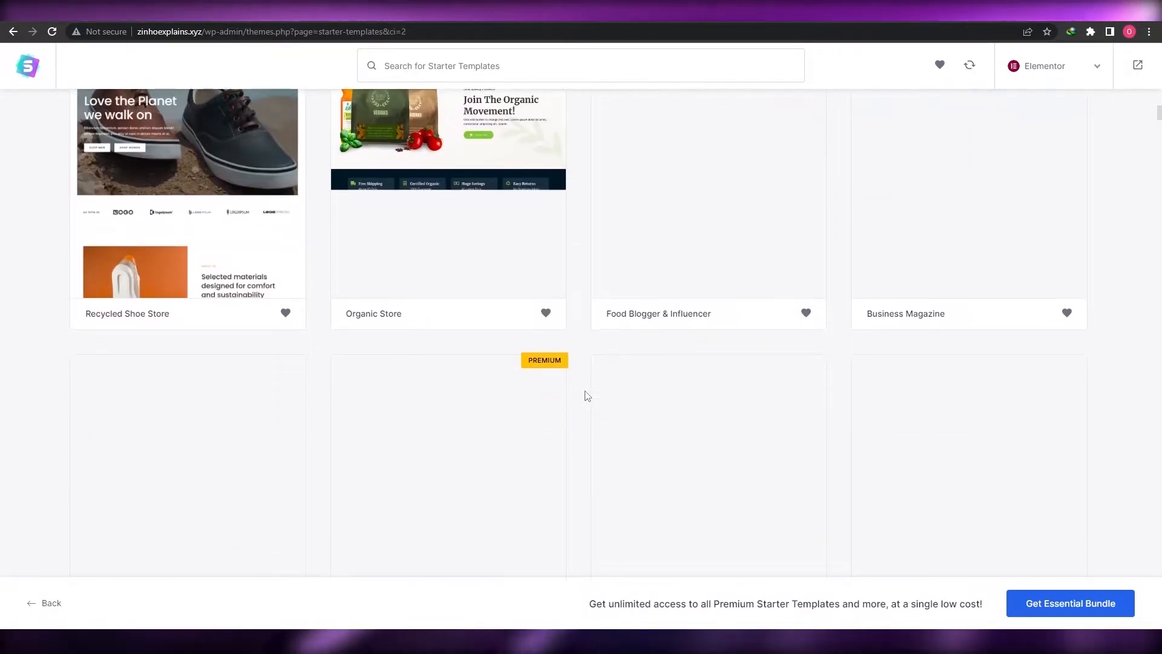
scroll(587, 396, "up", 9)
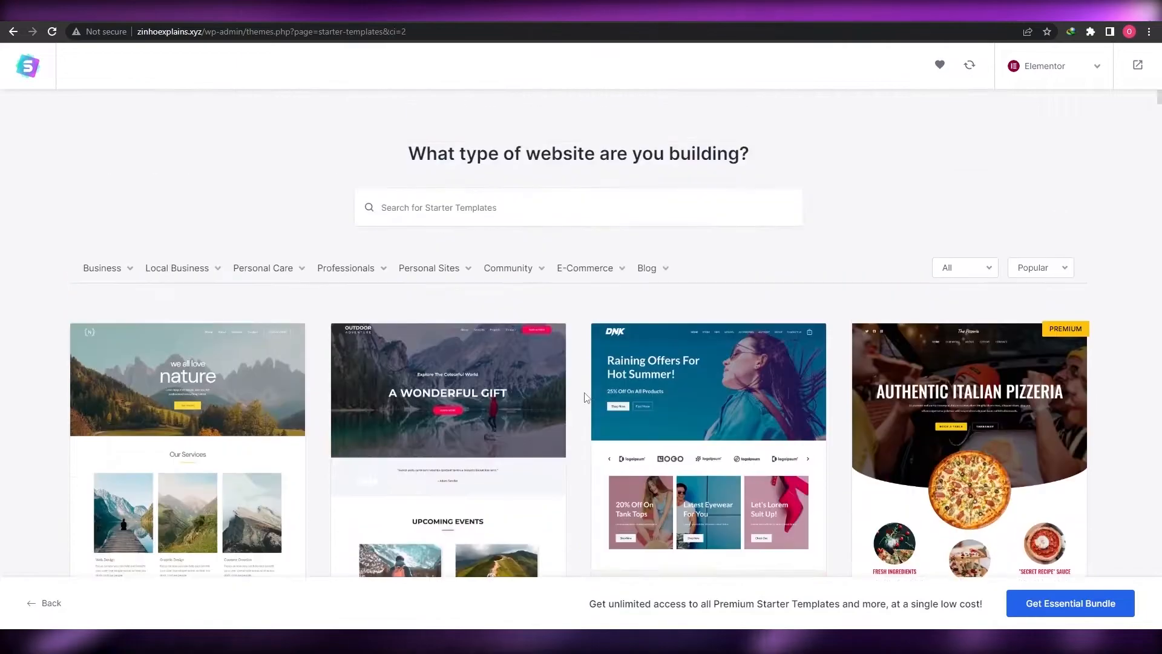
scroll(585, 398, "down", 7)
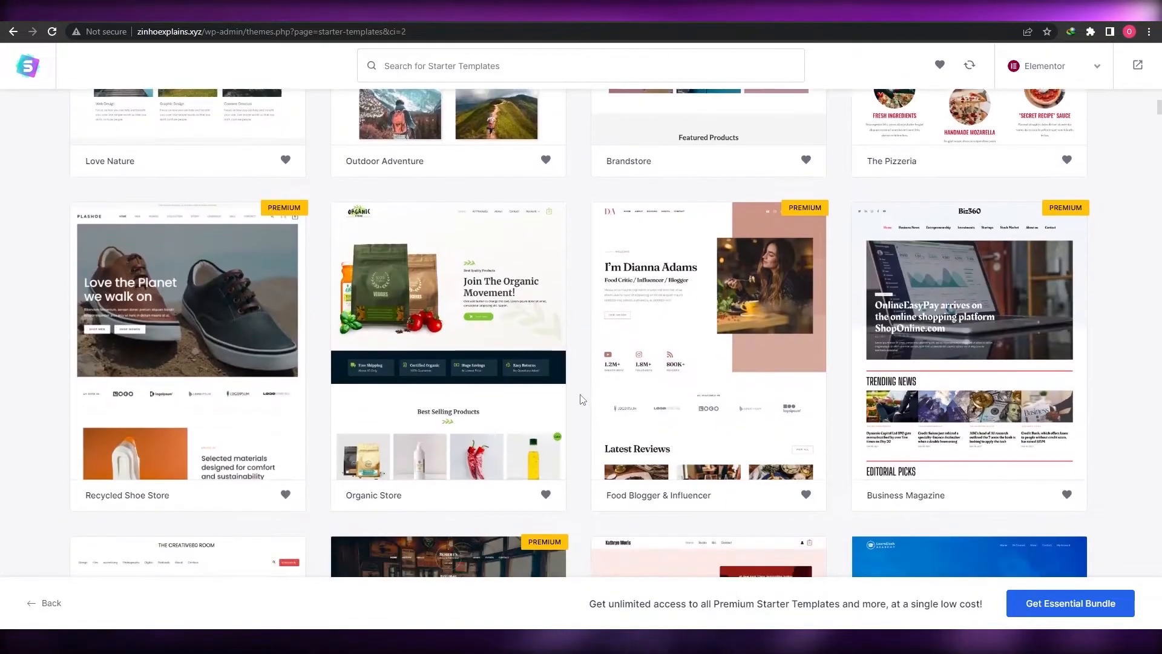
scroll(582, 399, "down", 3)
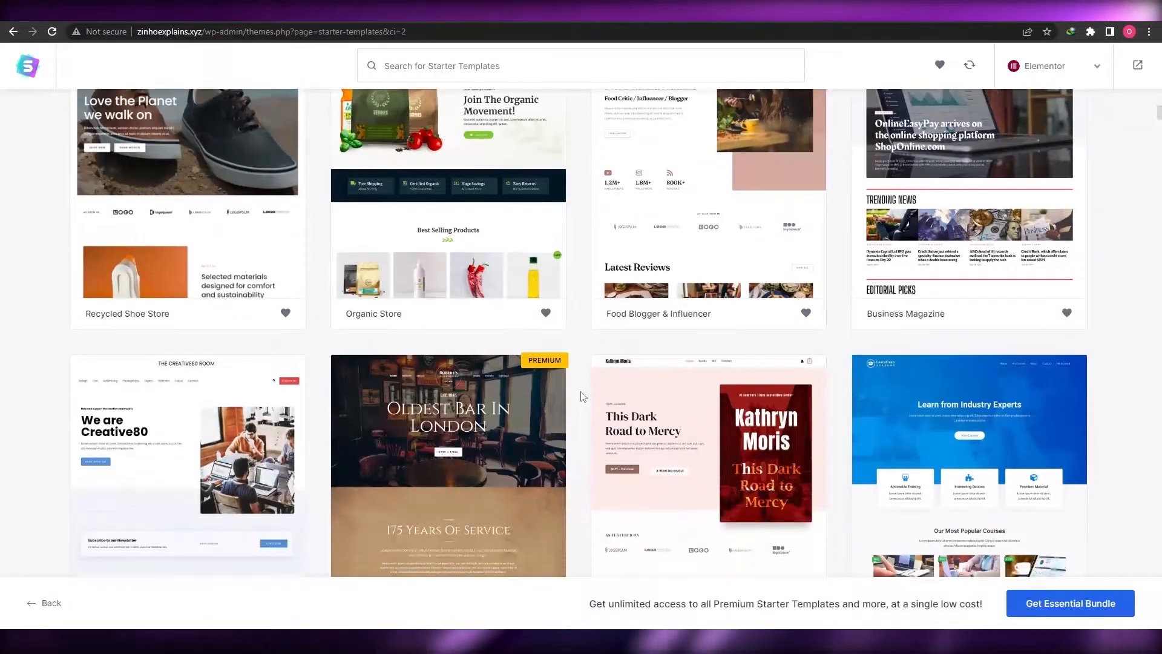
scroll(582, 397, "down", 1)
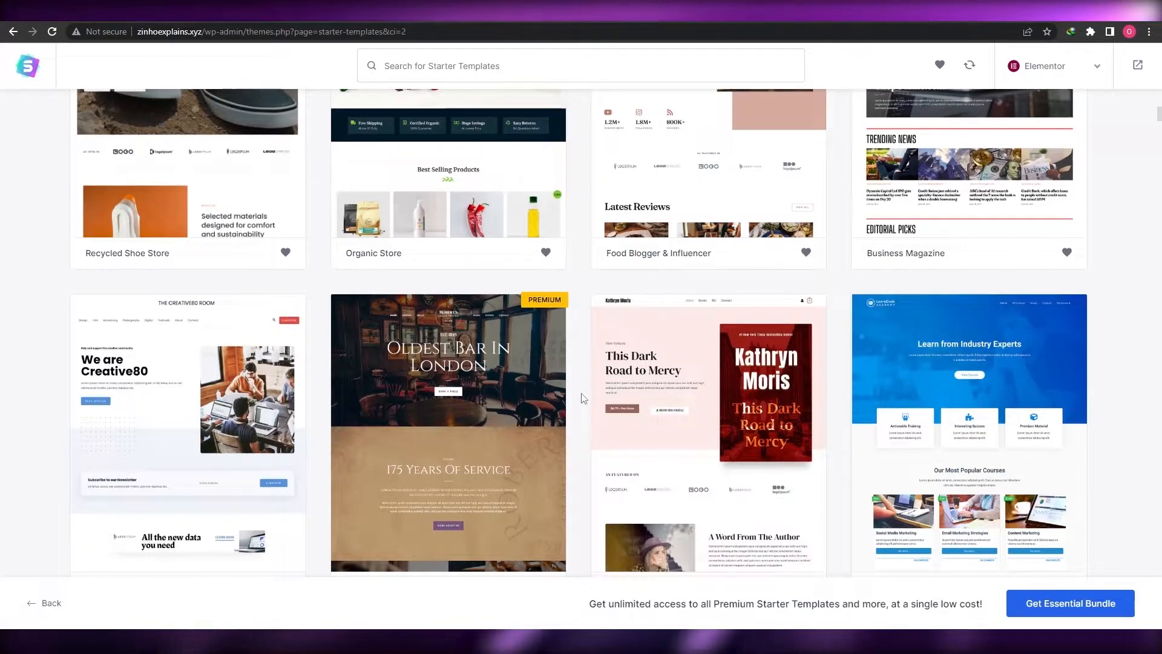
scroll(583, 398, "down", 4)
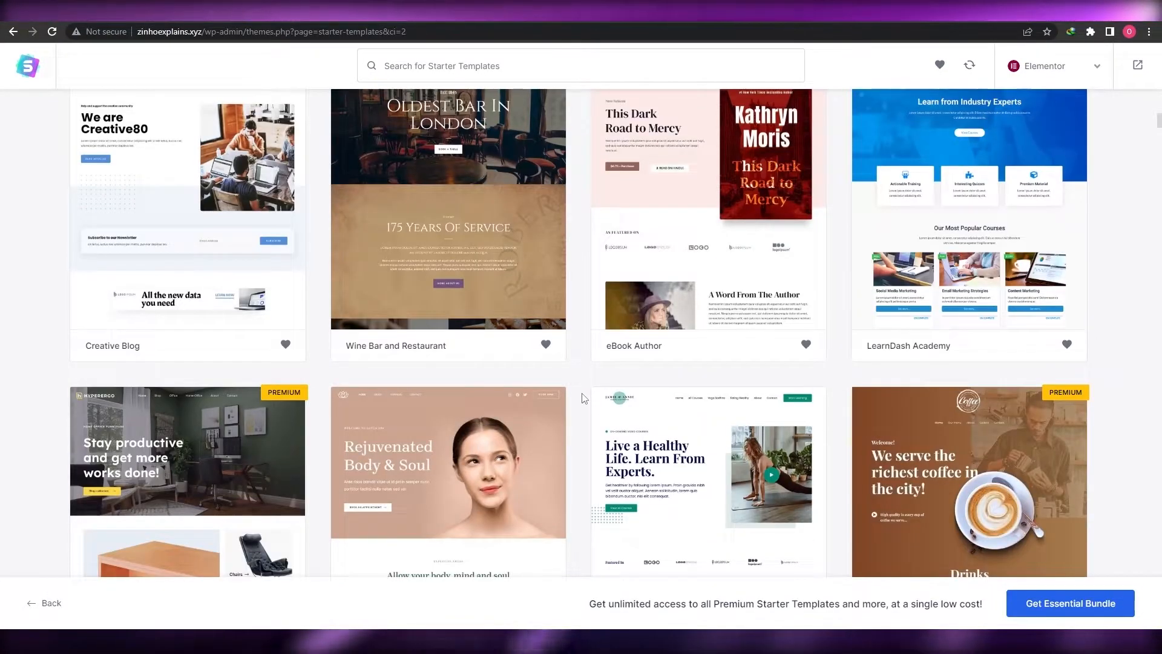
scroll(583, 398, "up", 10)
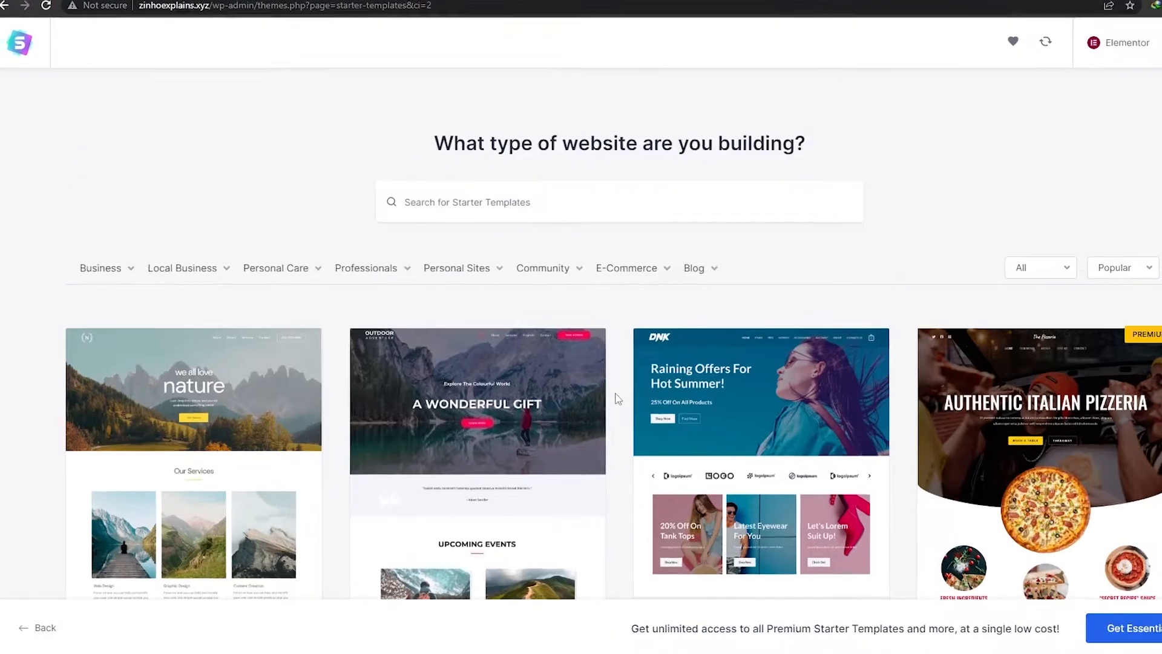
mouse_move(522, 237)
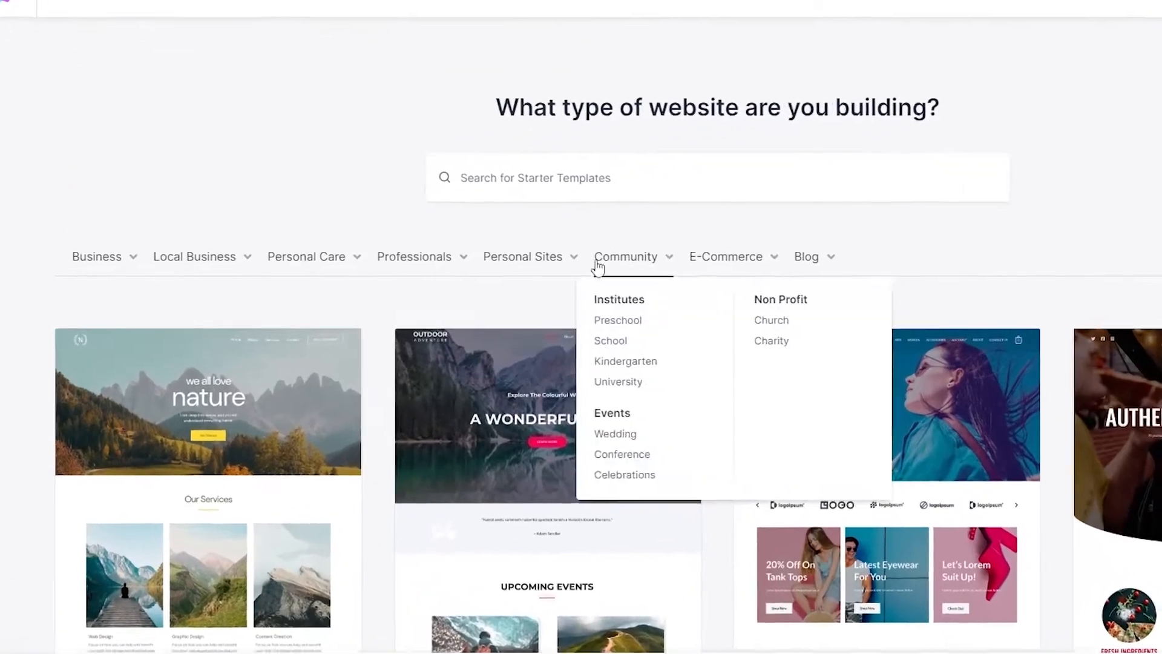
mouse_move(84, 258)
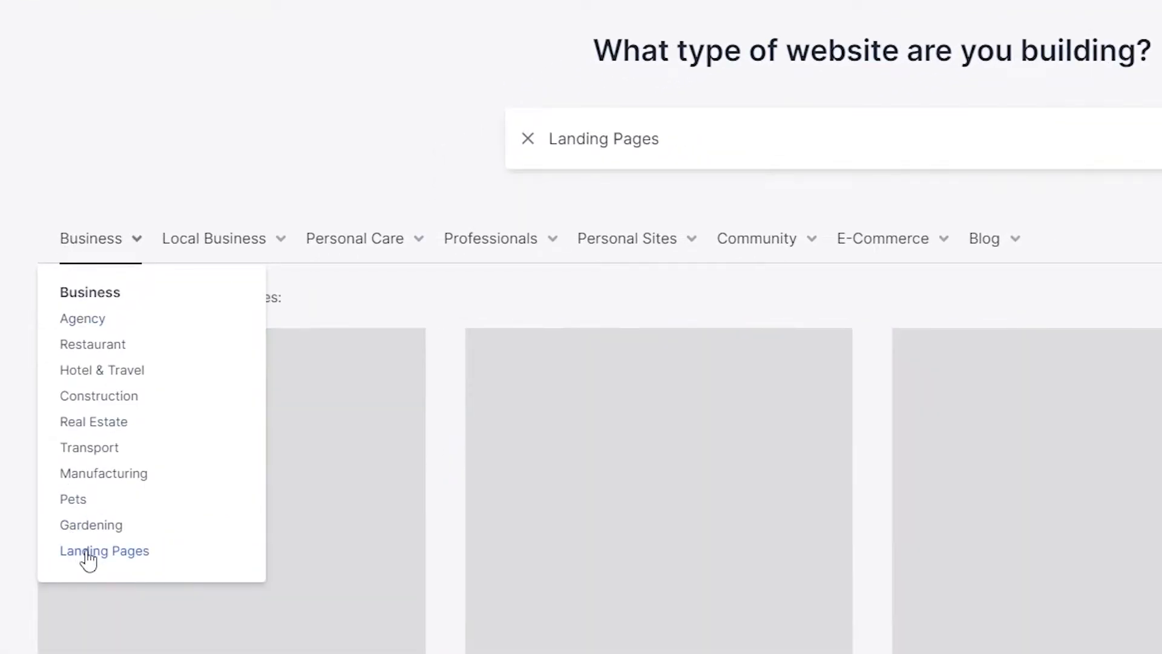
scroll(4, 569, "down", 5)
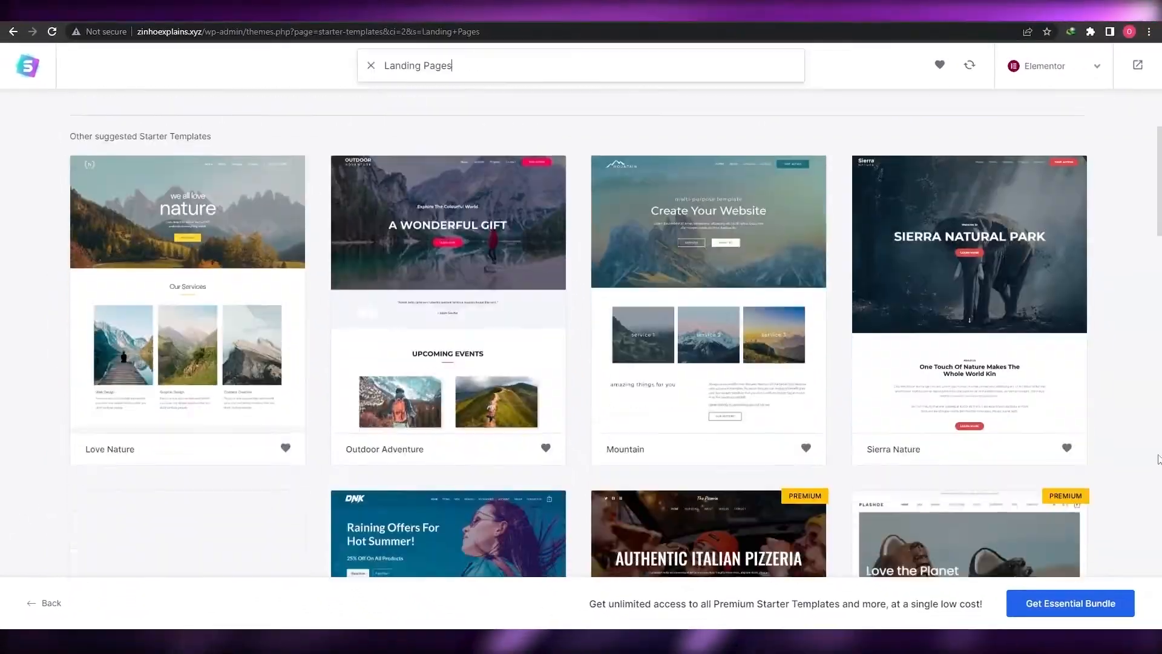
scroll(1140, 450, "down", 3)
scroll(1128, 439, "down", 8)
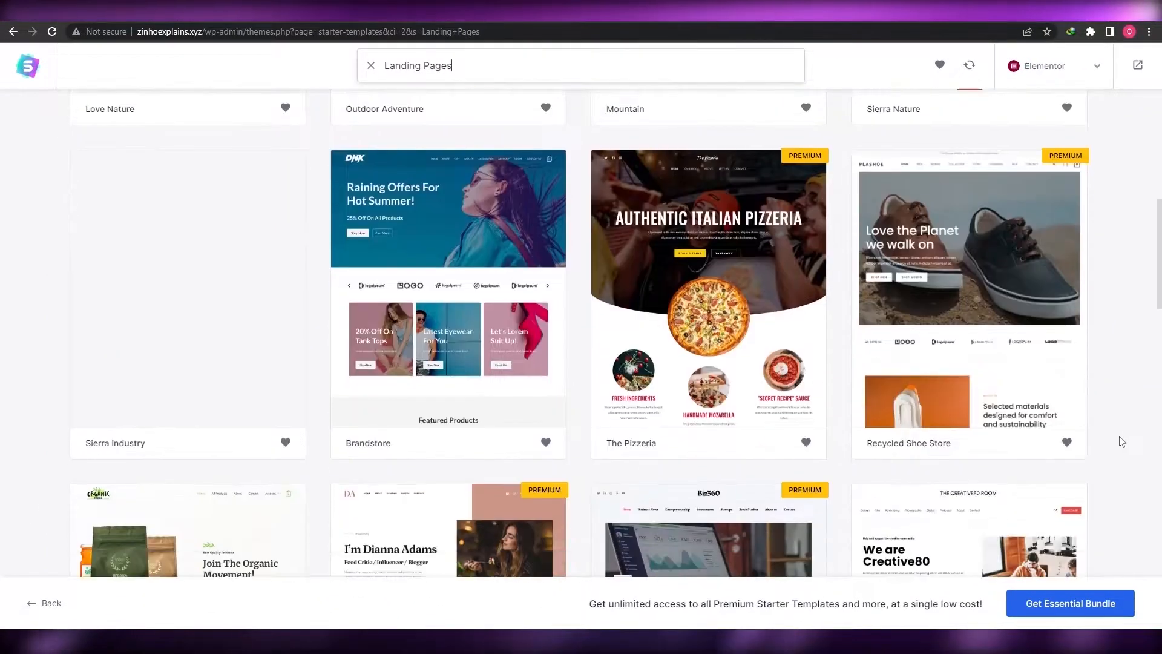
scroll(1119, 442, "down", 4)
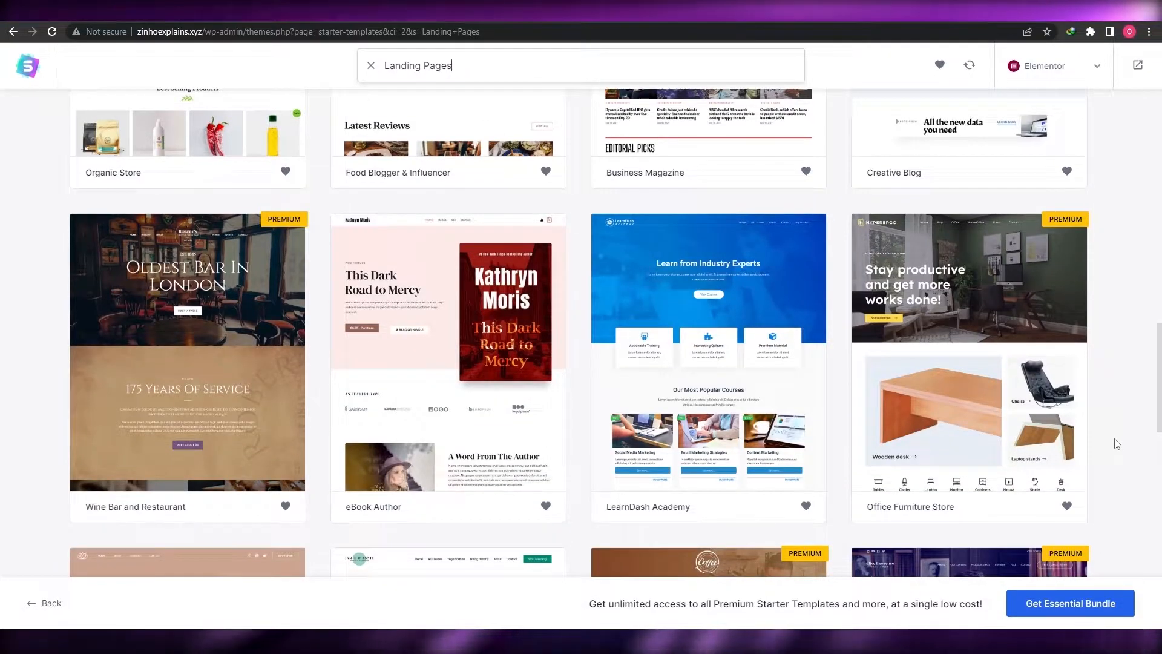
scroll(1118, 444, "down", 2)
scroll(462, 379, "up", 4)
scroll(603, 397, "down", 2)
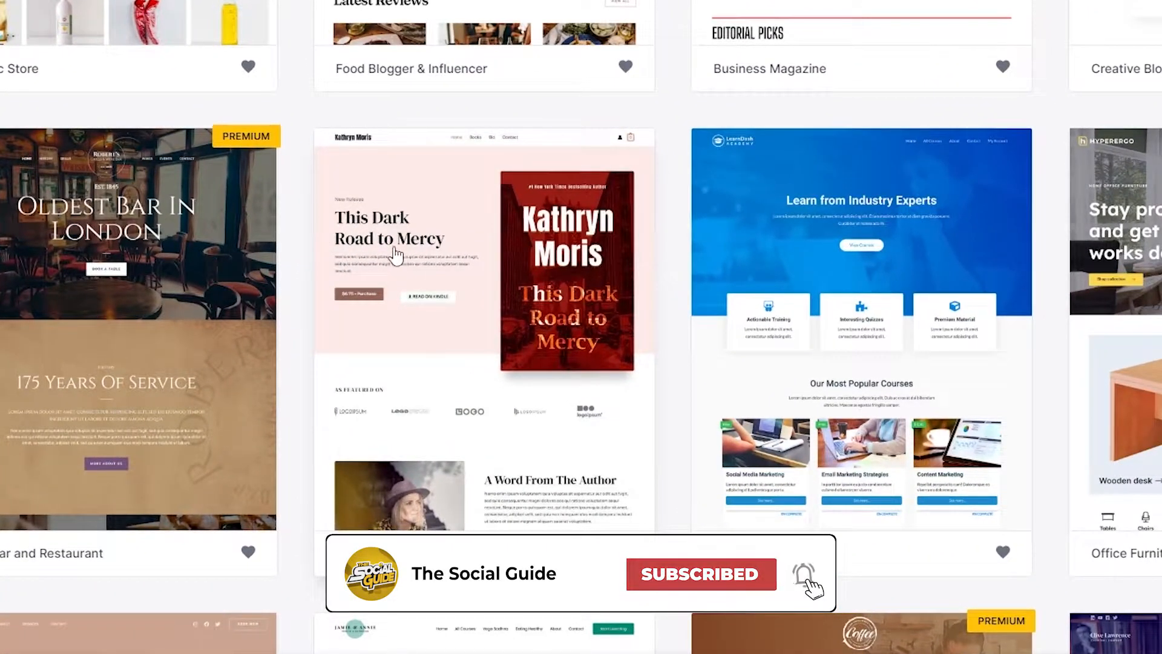
Choose the eBook Author template, add the Z logo at width 47, and apply the blue palette
left_click(445, 316)
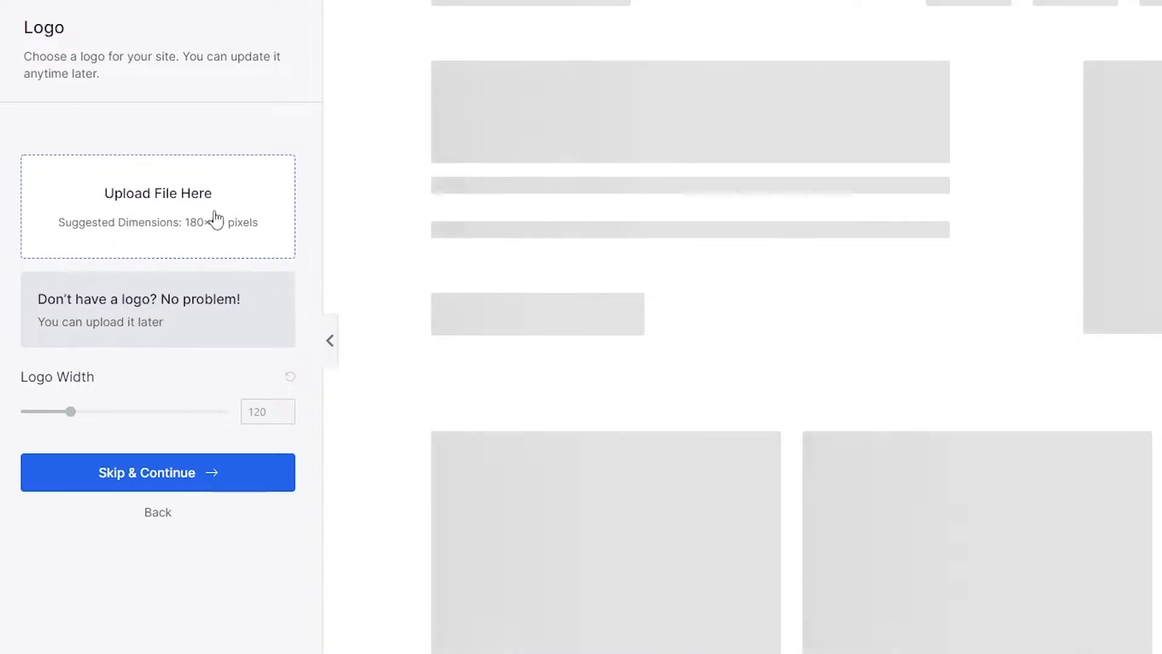
left_click(215, 219)
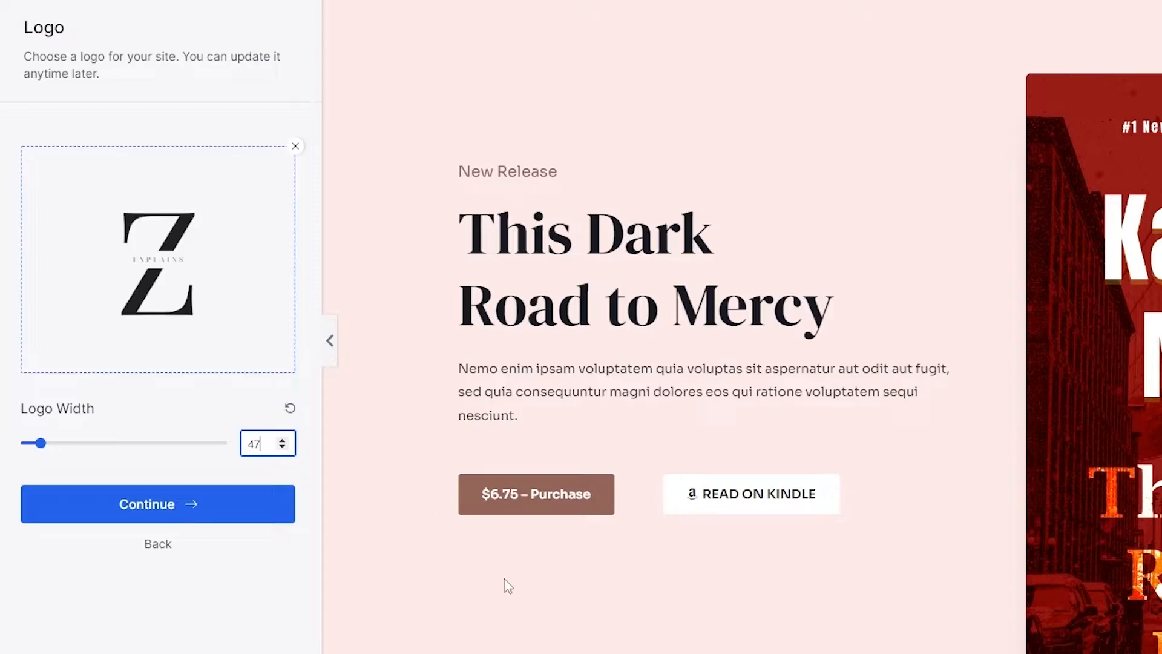
left_click(208, 519)
left_click(216, 416)
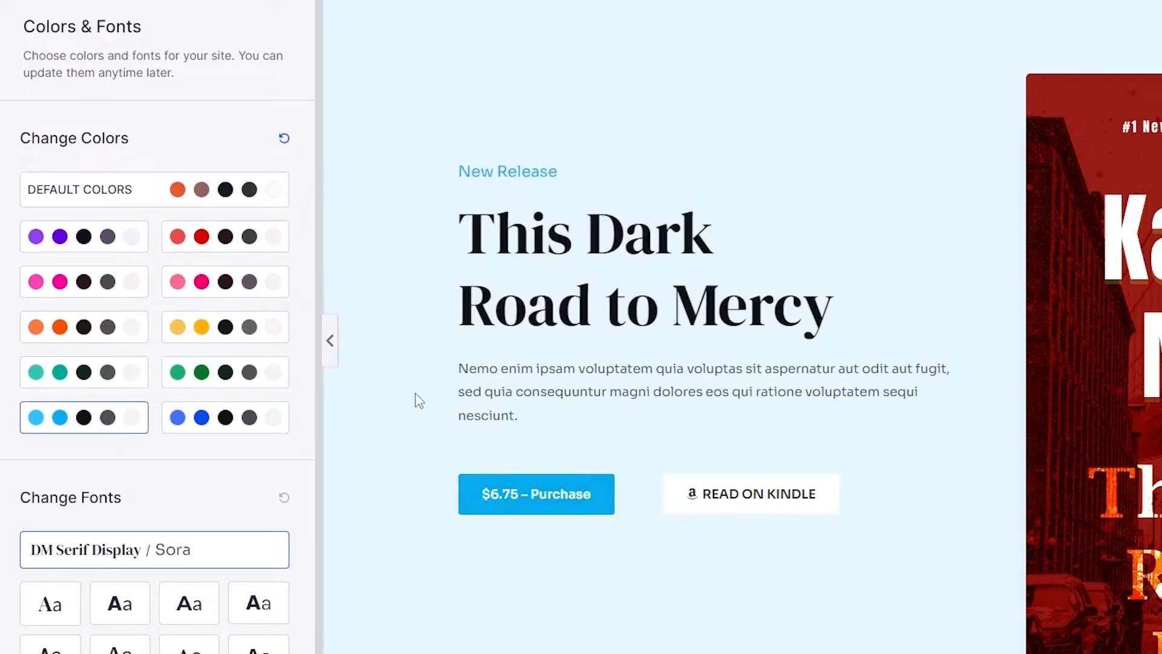
scroll(416, 395, "down", 10)
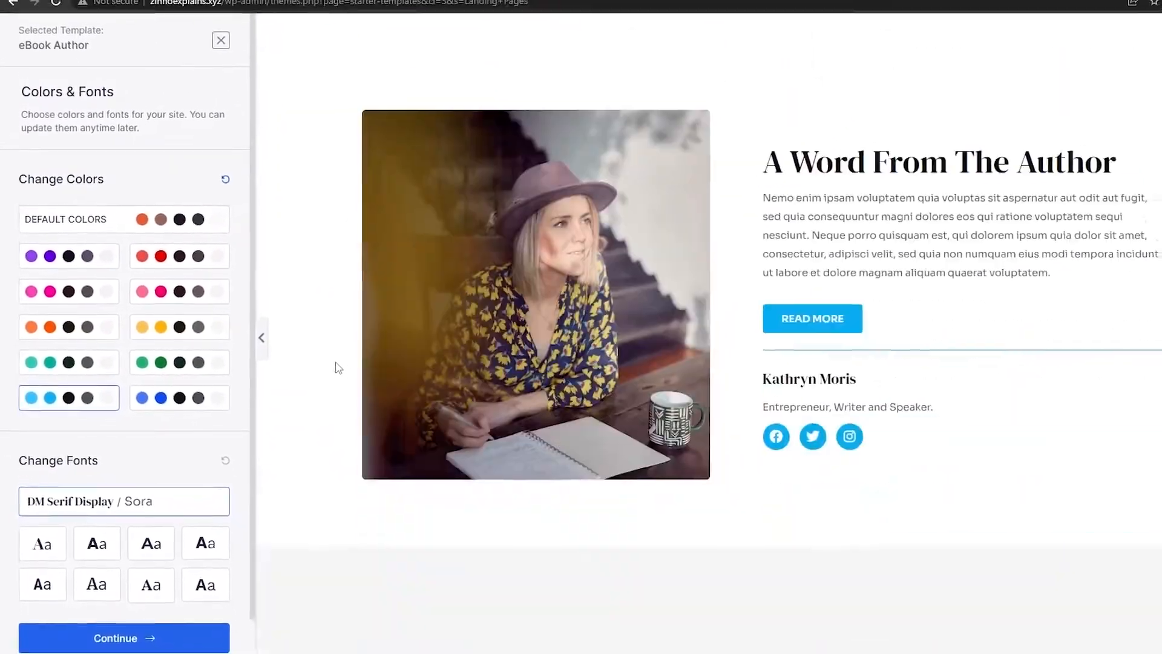
scroll(338, 367, "down", 8)
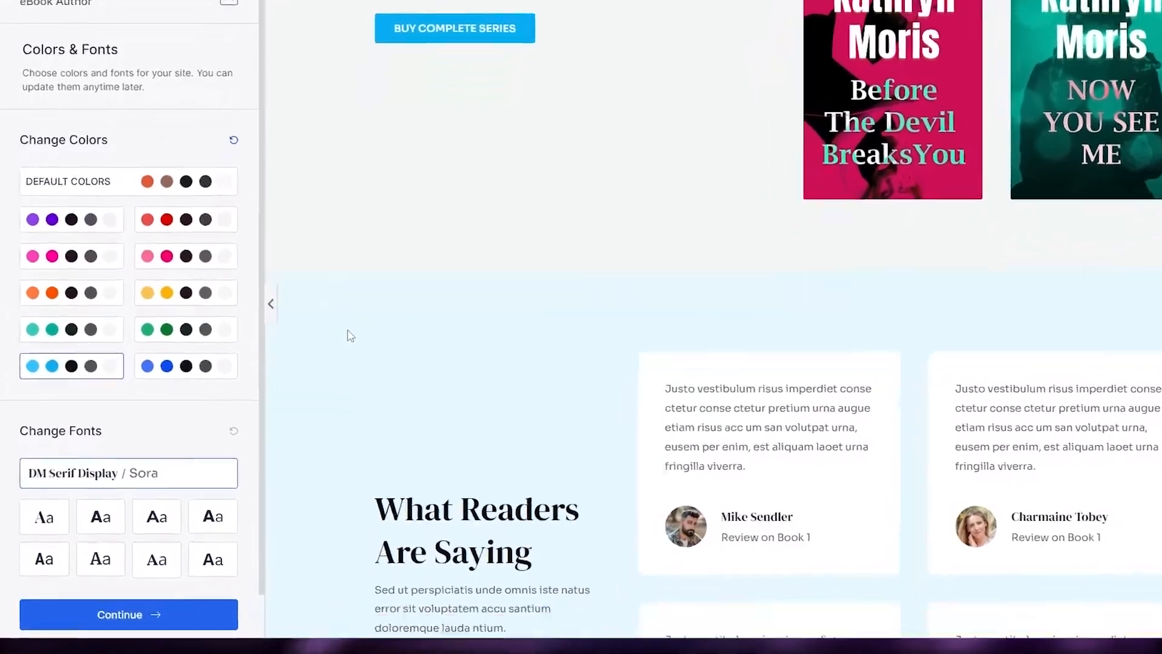
scroll(350, 336, "down", 5)
Submit and build the eBook Author site, which finishes in 59 seconds
left_click(155, 614)
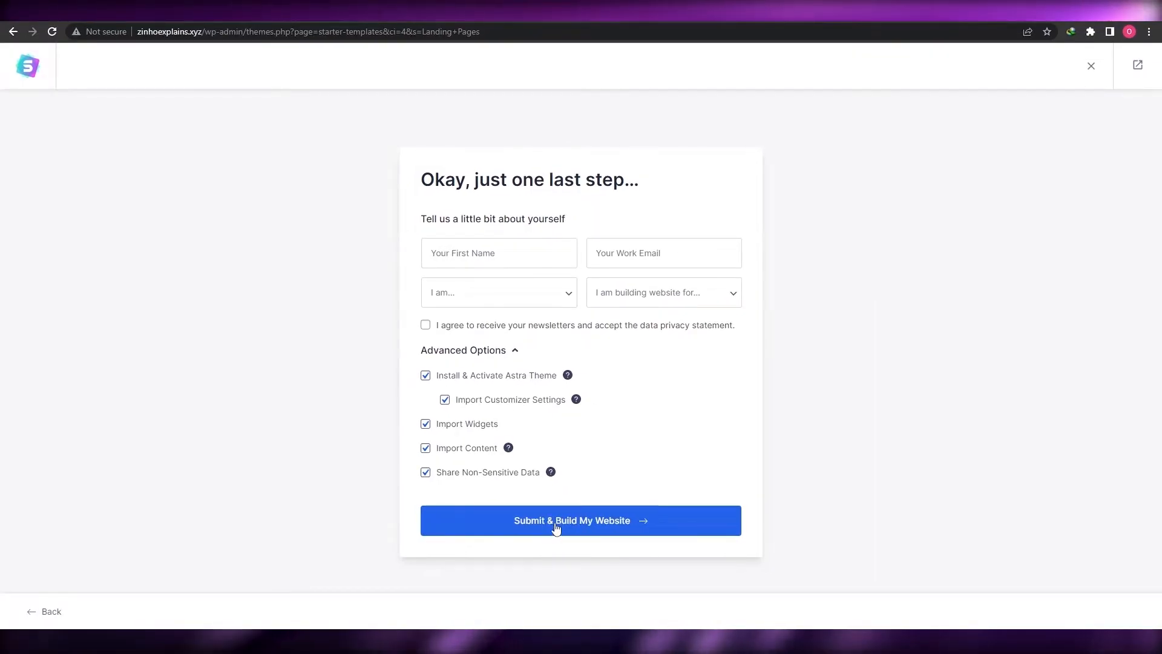
left_click(581, 537)
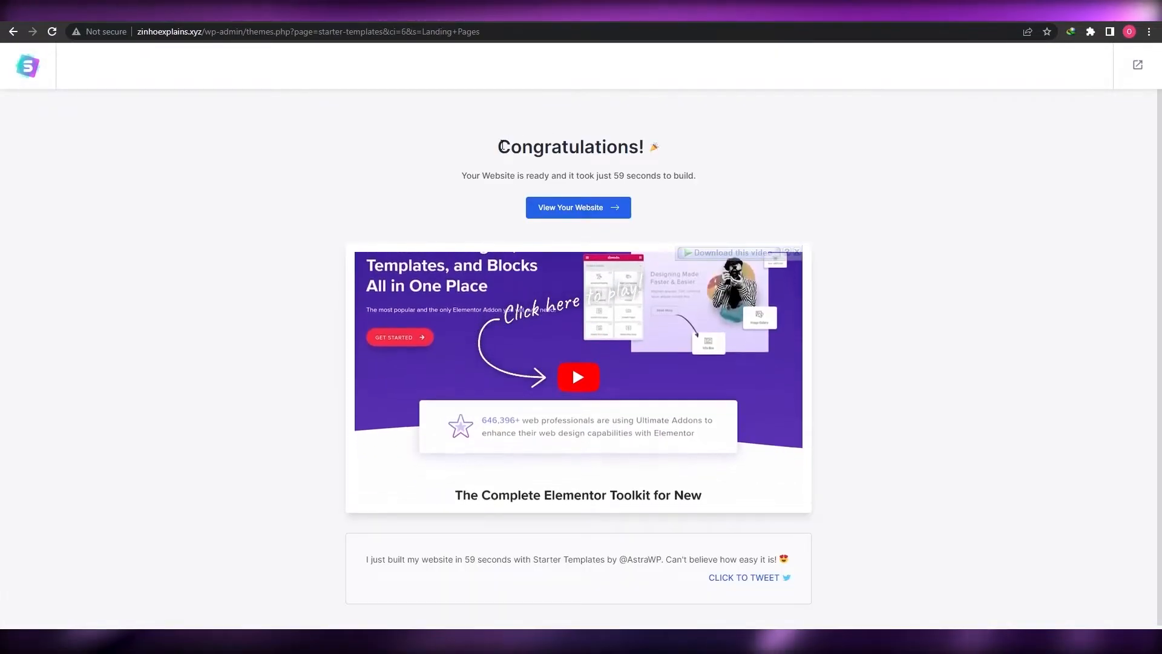
left_click_drag(502, 145, 679, 153)
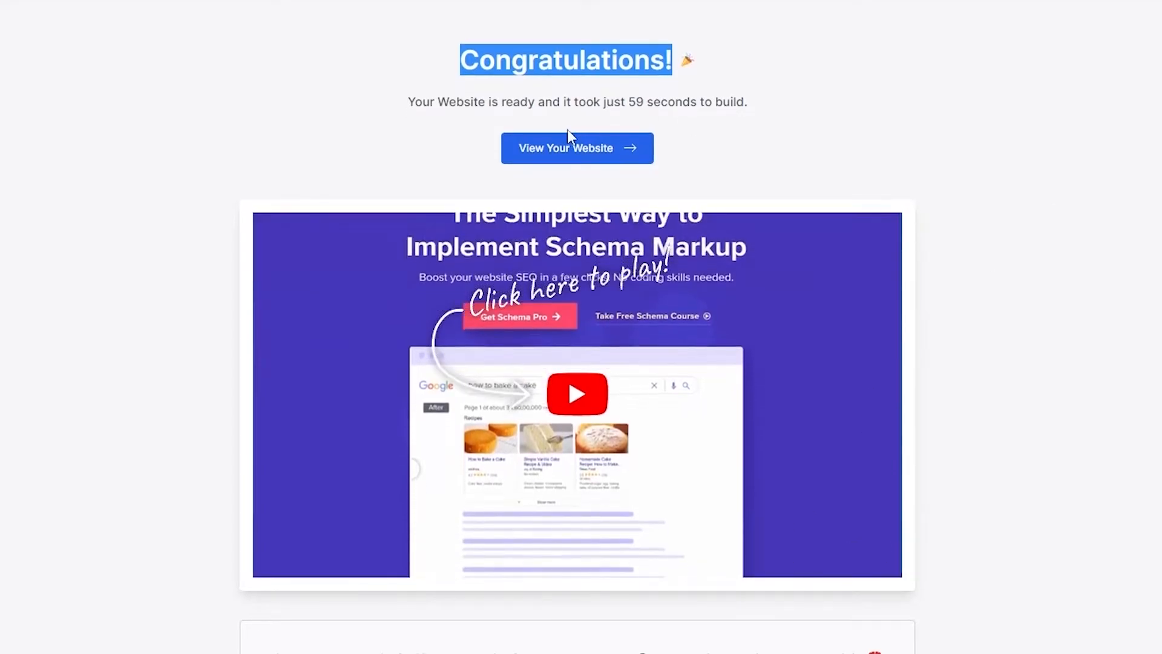
View the live site and scroll through the 'This Dark Road to Mercy' landing page
left_click(573, 159)
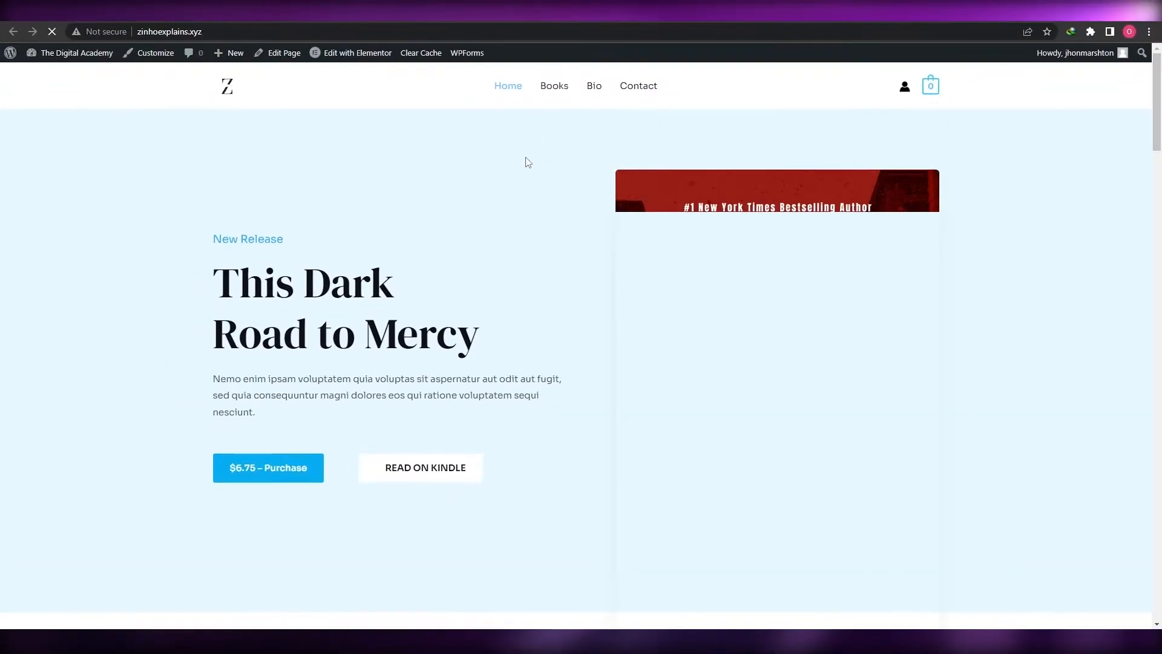
scroll(524, 161, "down", 3)
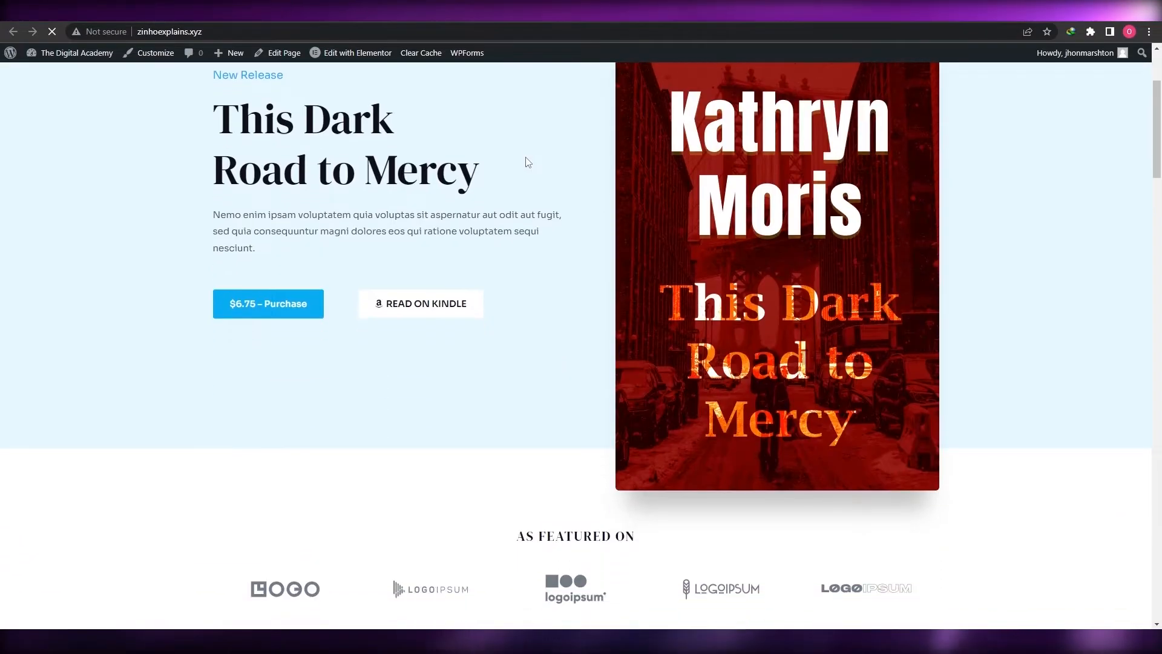
scroll(529, 163, "down", 10)
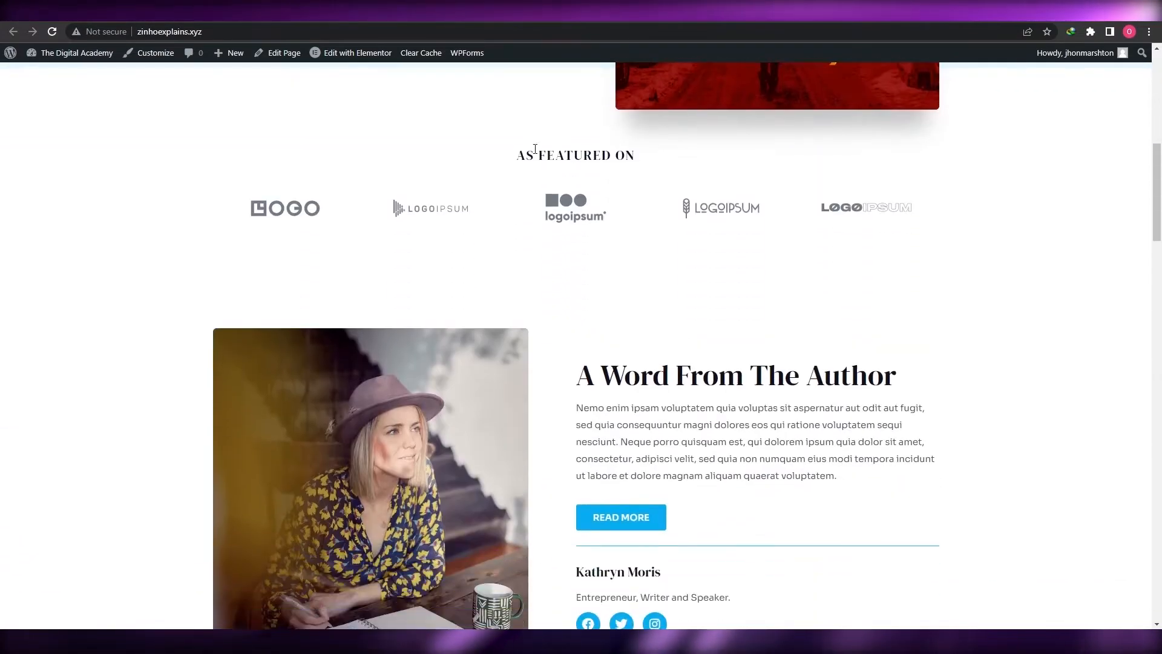
scroll(558, 200, "down", 20)
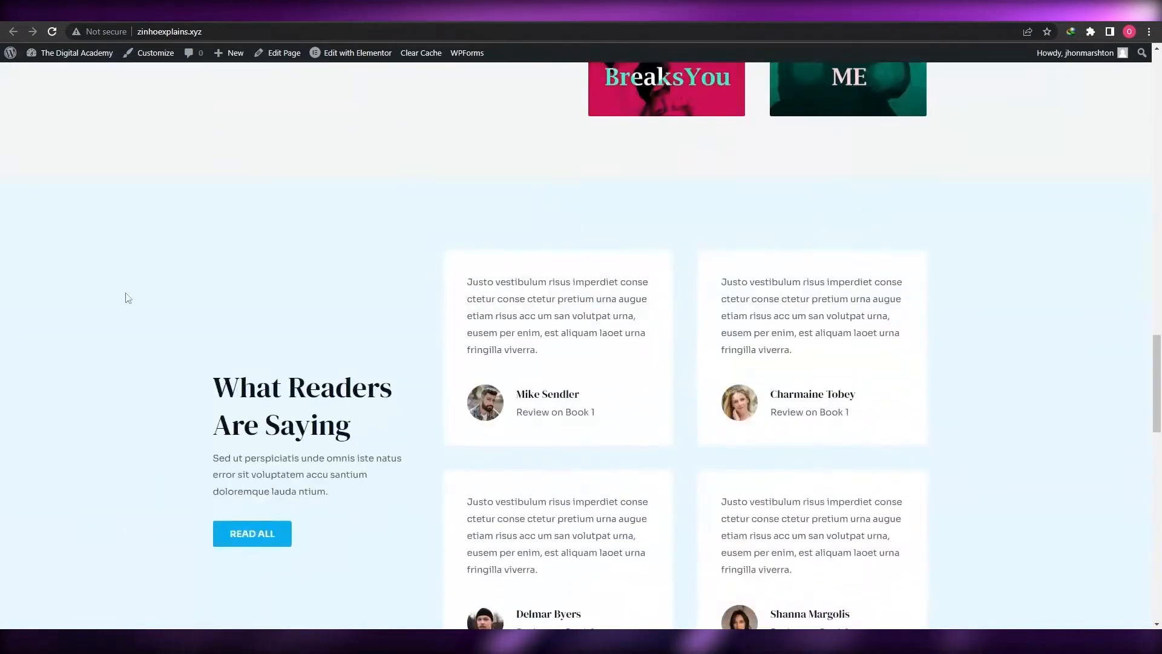
scroll(490, 312, "down", 8)
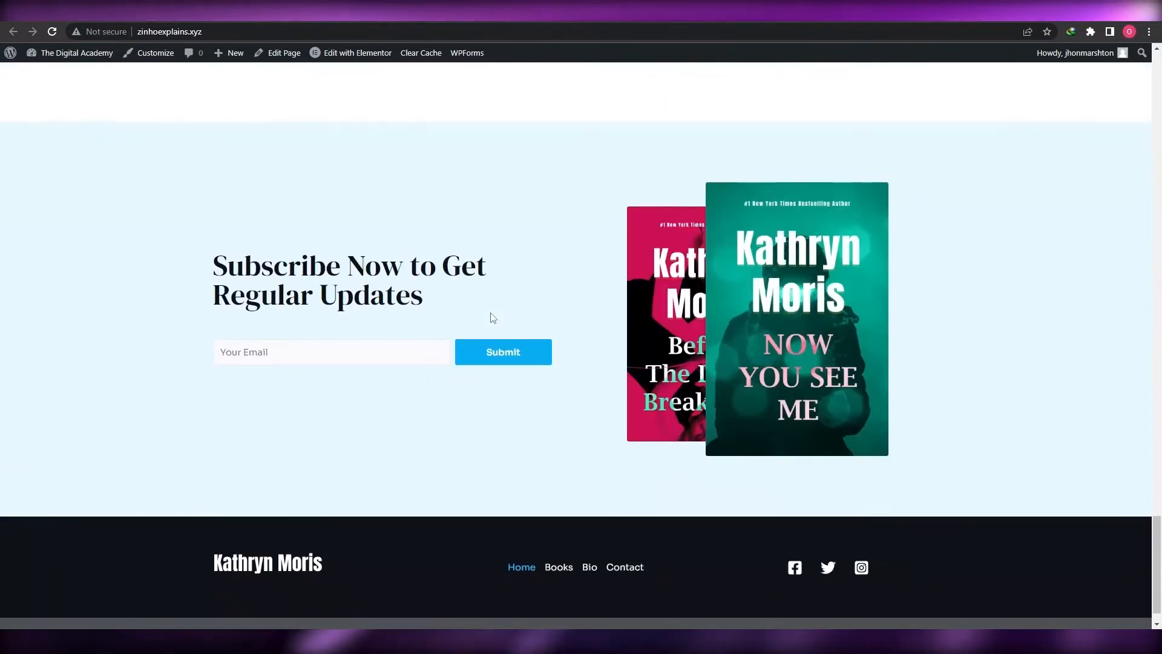
scroll(490, 312, "up", 15)
scroll(492, 313, "up", 15)
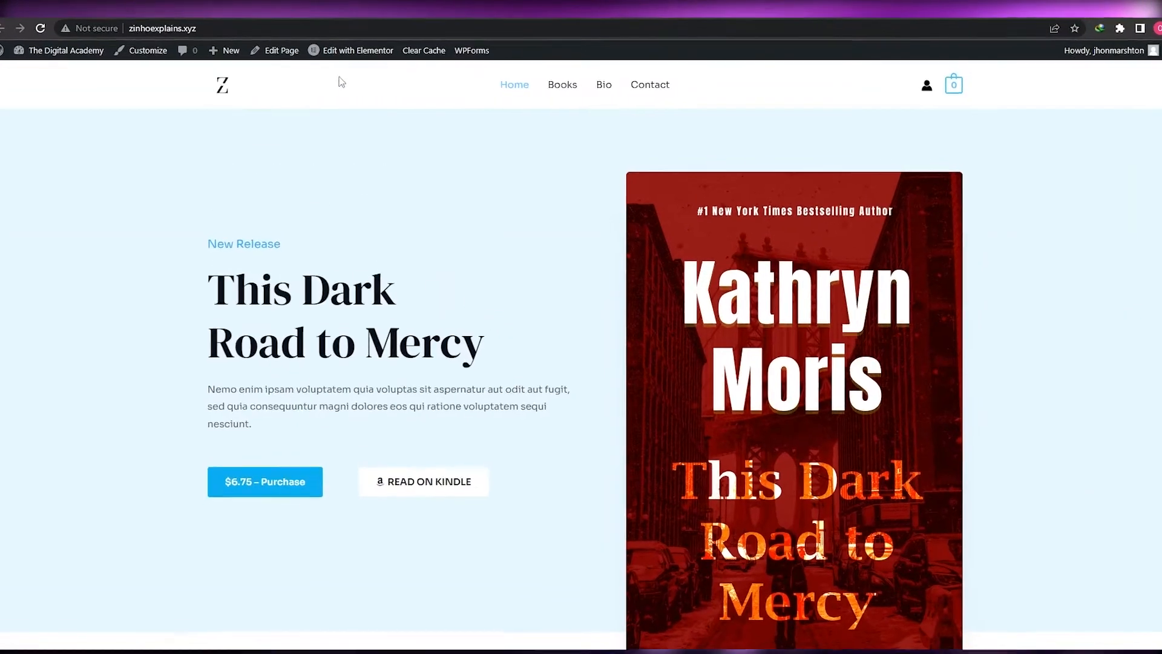
mouse_move(350, 50)
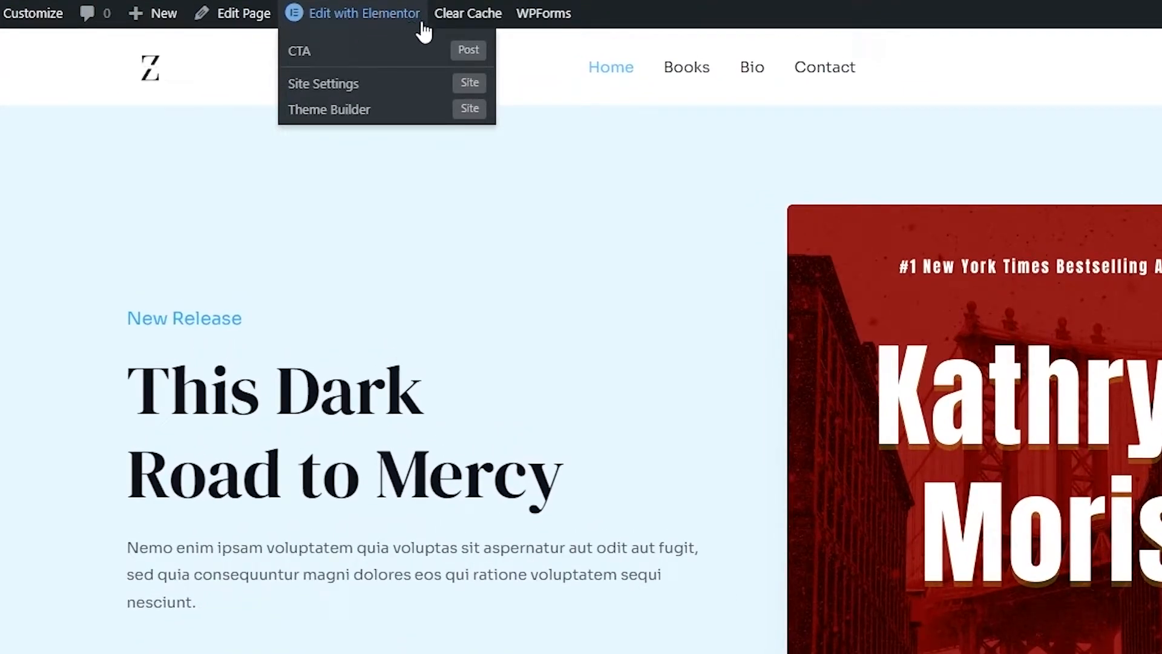
Open the homepage in the Elementor editor and scroll down to its lower sections
left_click(436, 59)
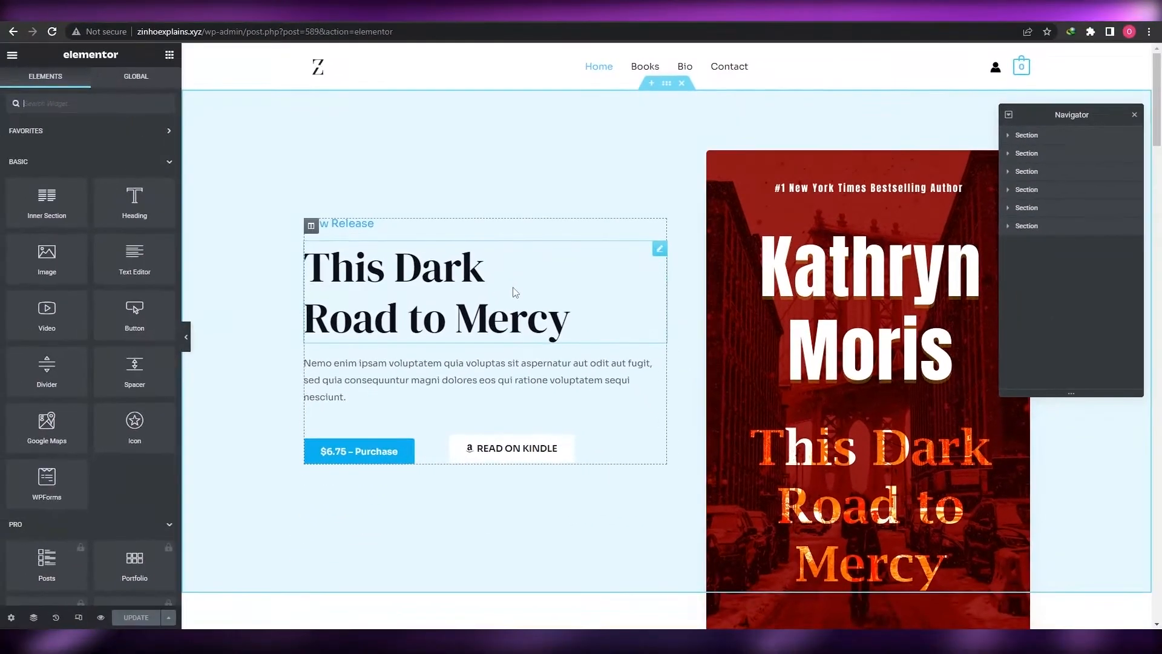
scroll(545, 423, "down", 1)
scroll(493, 331, "down", 1)
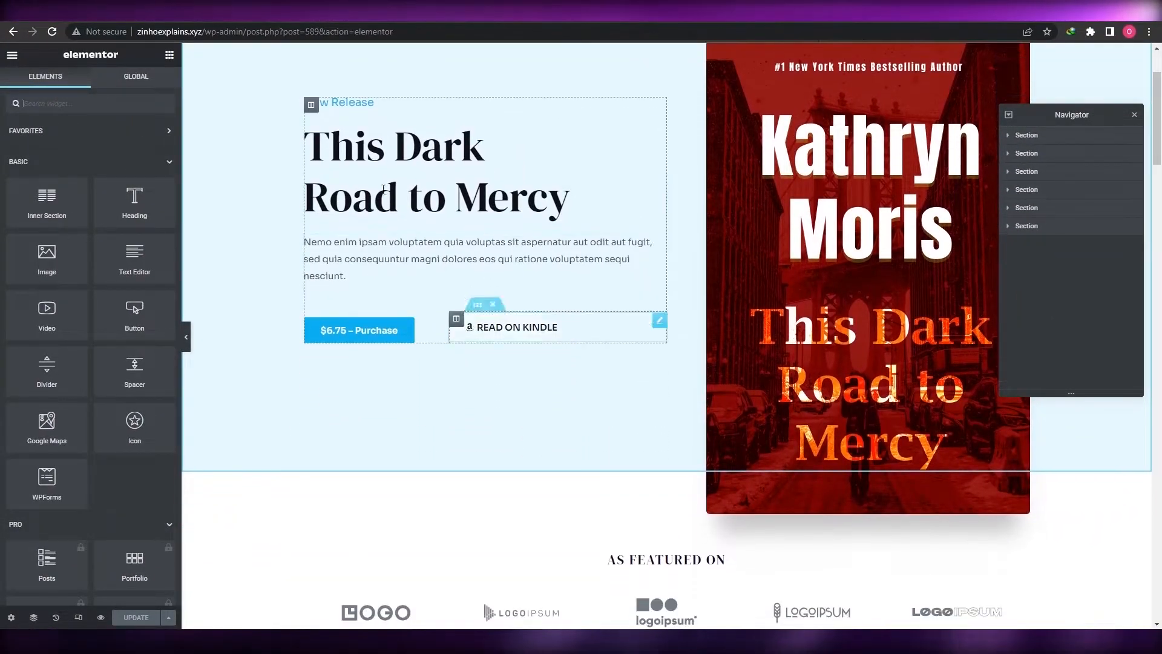
scroll(484, 324, "down", 5)
scroll(476, 319, "down", 4)
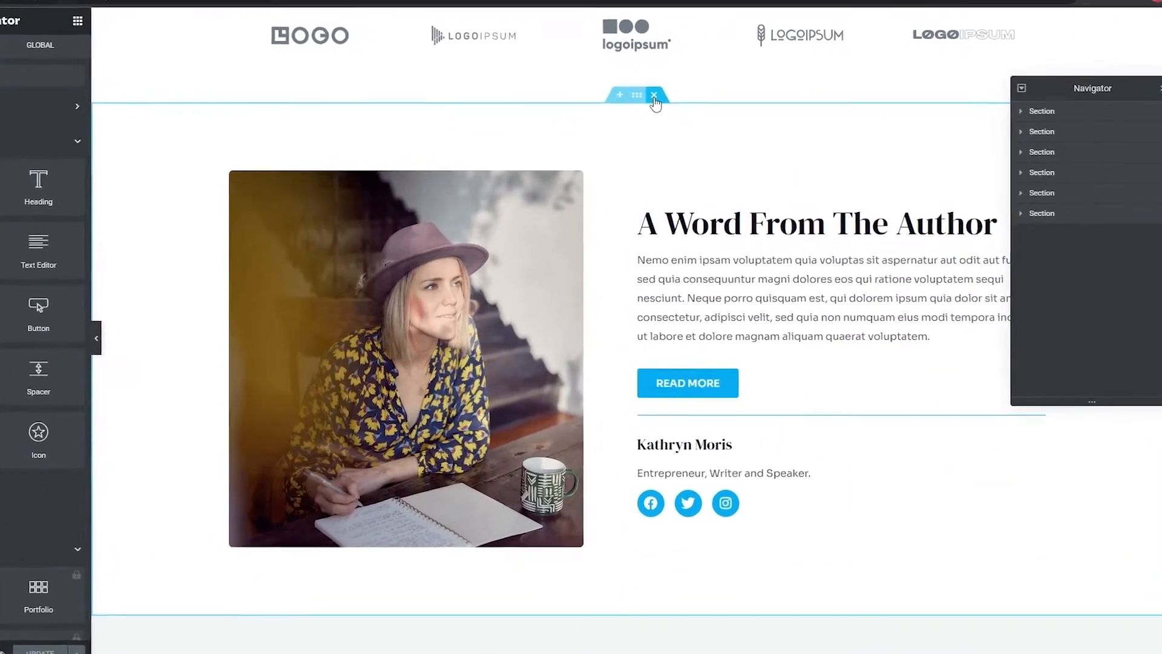
Delete the author, Smoke And The Heart and What Readers Are Saying sections, then dock the Navigator
left_click(681, 121)
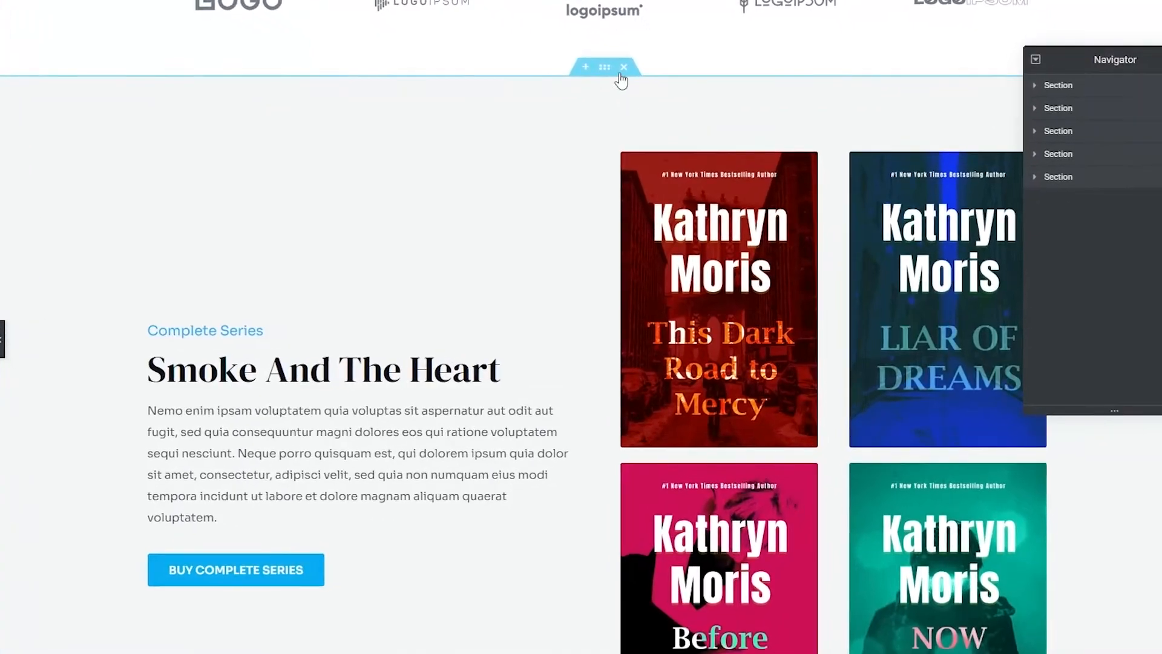
left_click(636, 78)
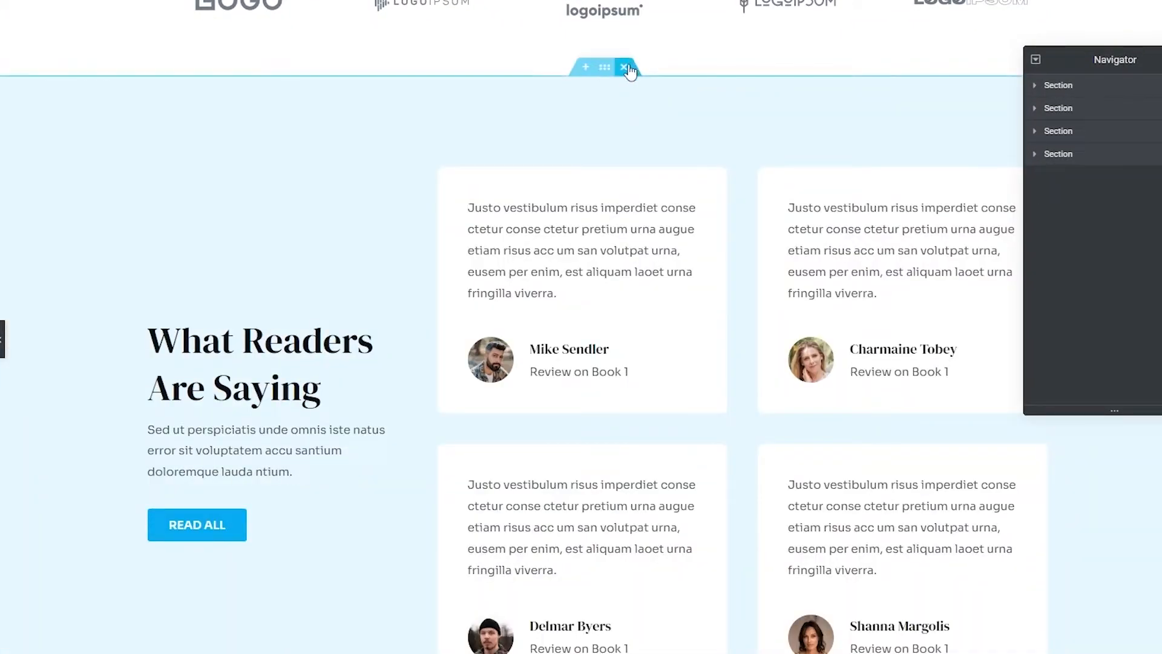
left_click(626, 68)
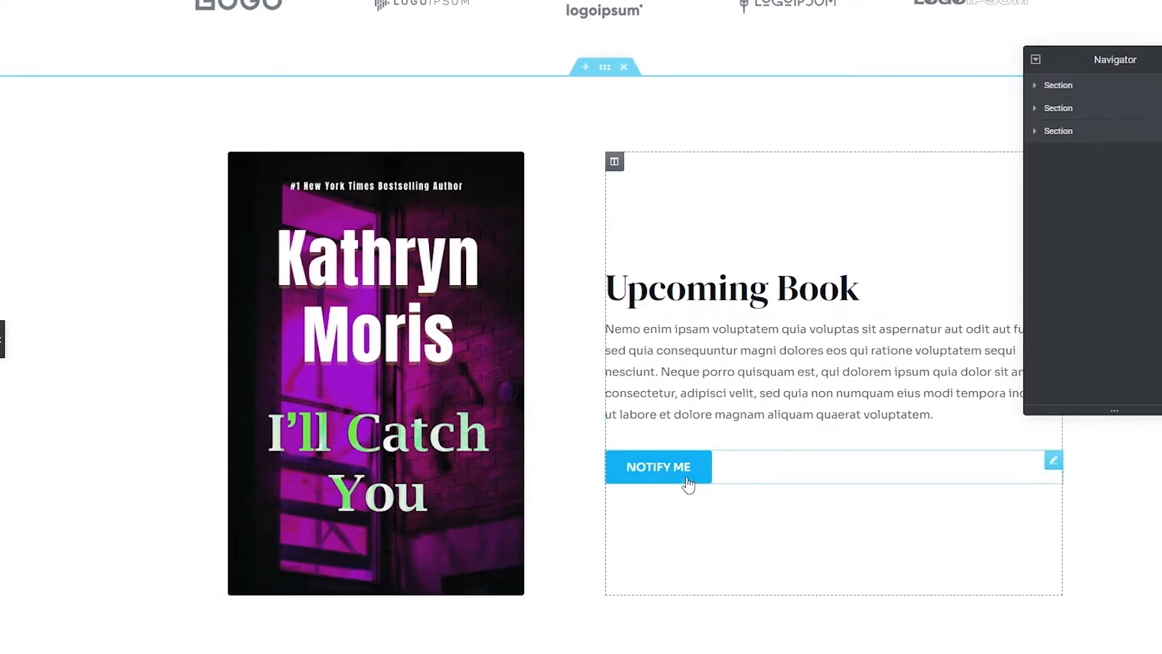
scroll(684, 481, "down", 3)
scroll(583, 491, "down", 9)
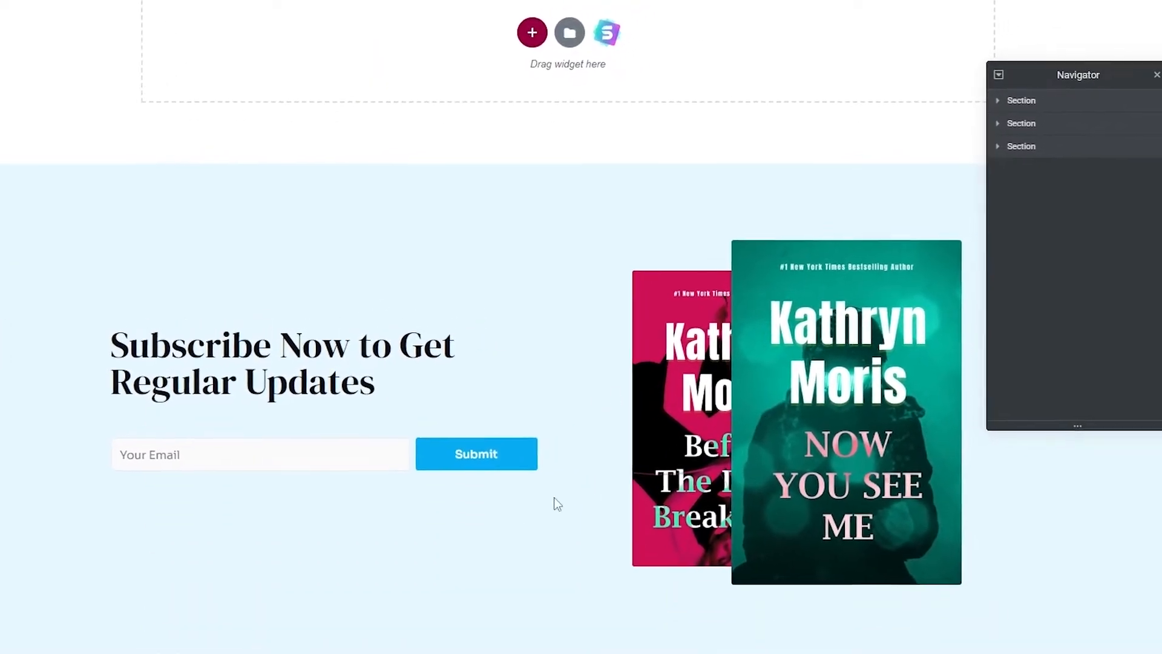
left_click_drag(1078, 87, 1112, 33)
scroll(556, 419, "up", 8)
scroll(528, 449, "up", 12)
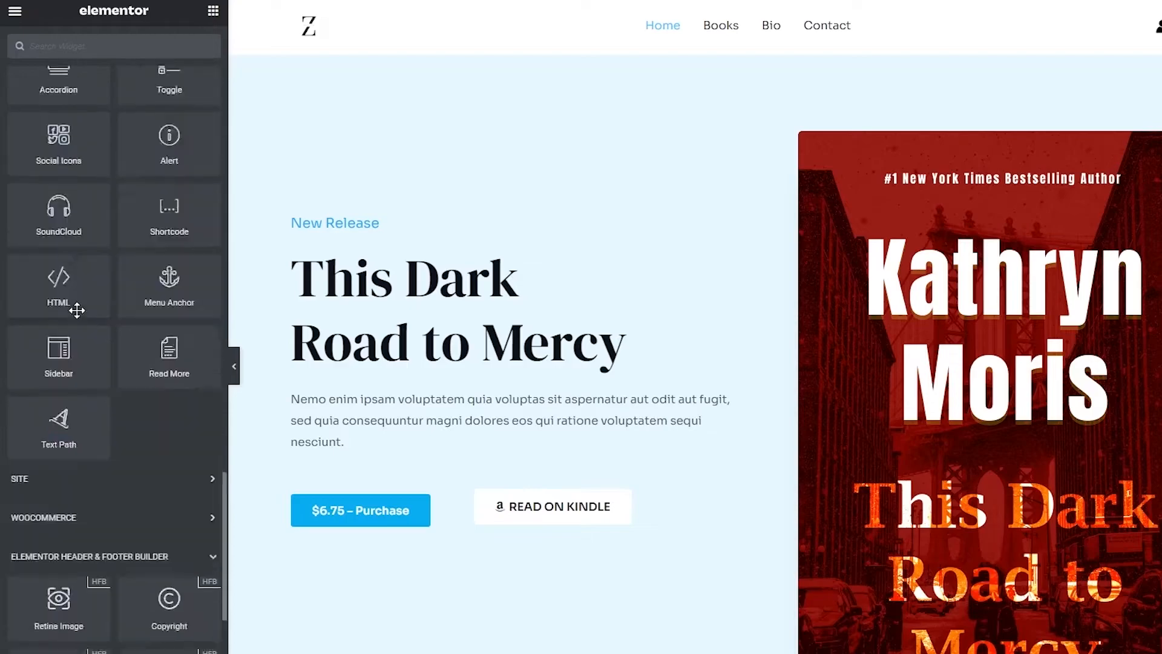
Check the hero cover image and $6.75 Purchase shortcode widget, then update the homepage
scroll(76, 313, "up", 2)
scroll(890, 446, "down", 15)
scroll(886, 449, "up", 8)
scroll(887, 449, "up", 7)
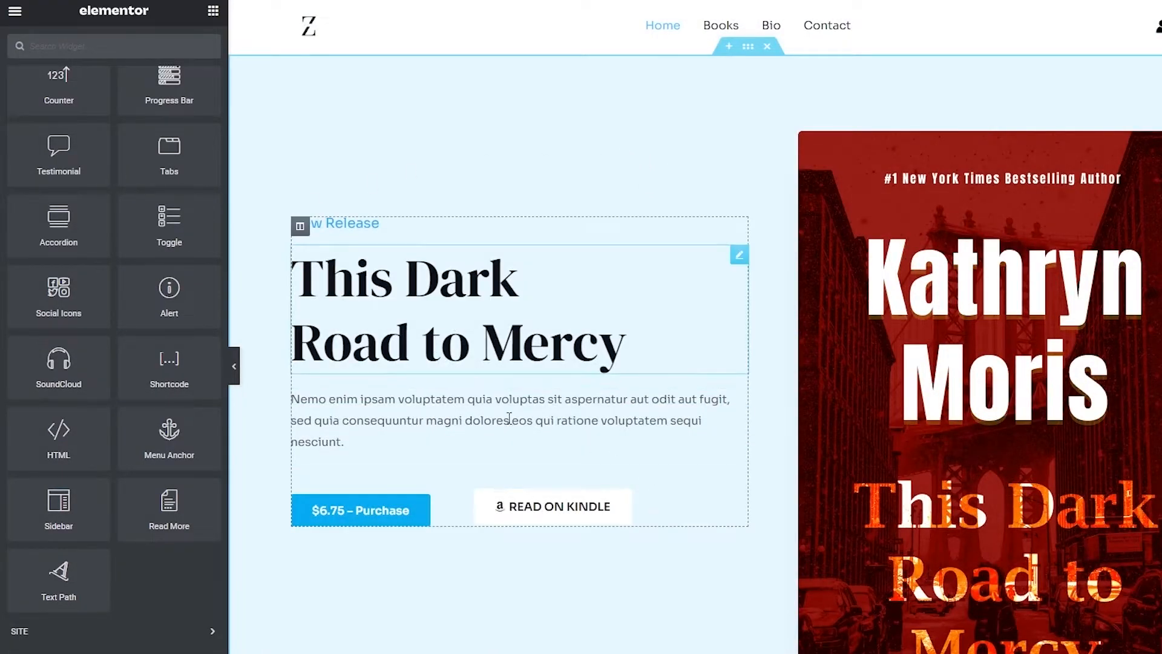
scroll(519, 506, "down", 2)
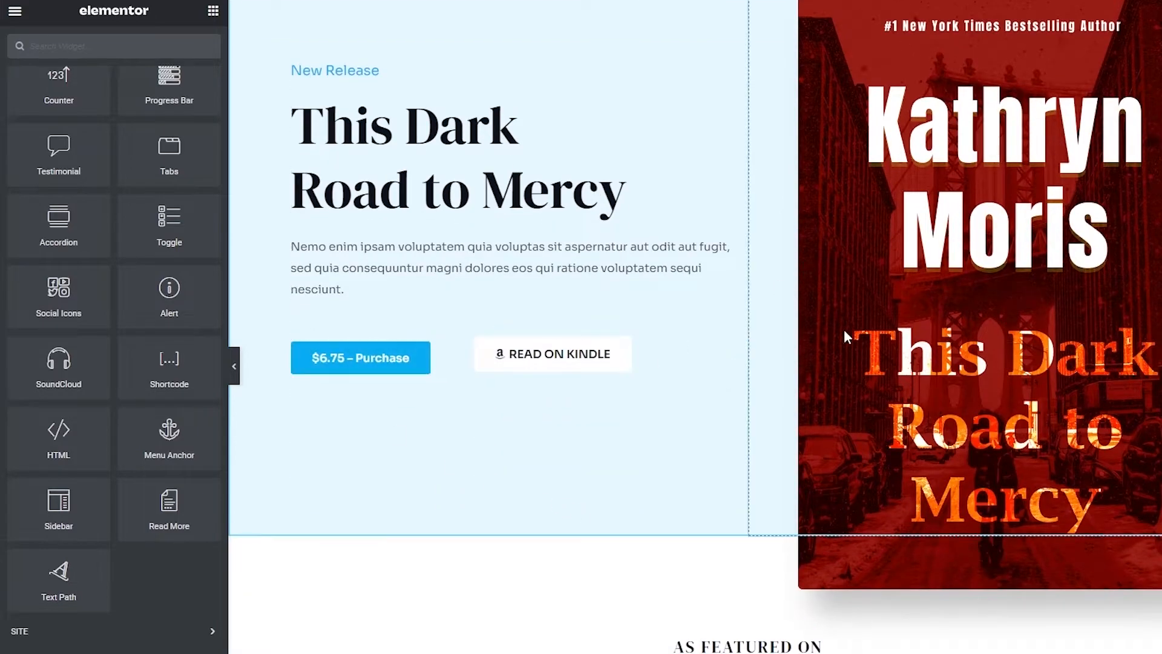
scroll(934, 458, "up", 2)
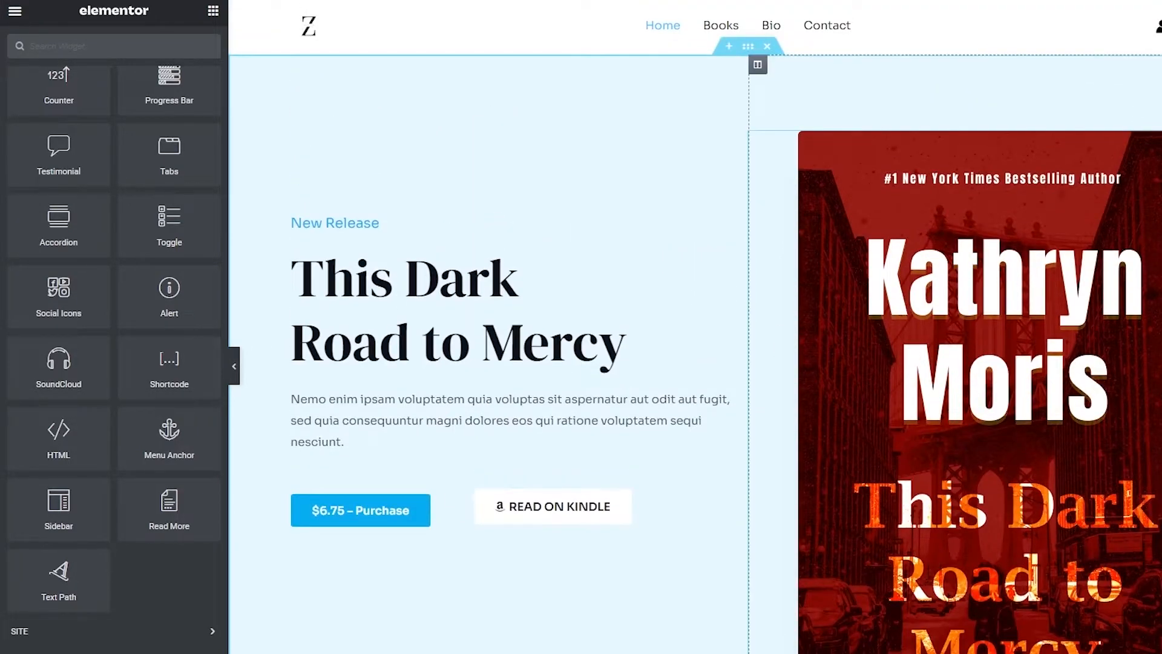
left_click(986, 176)
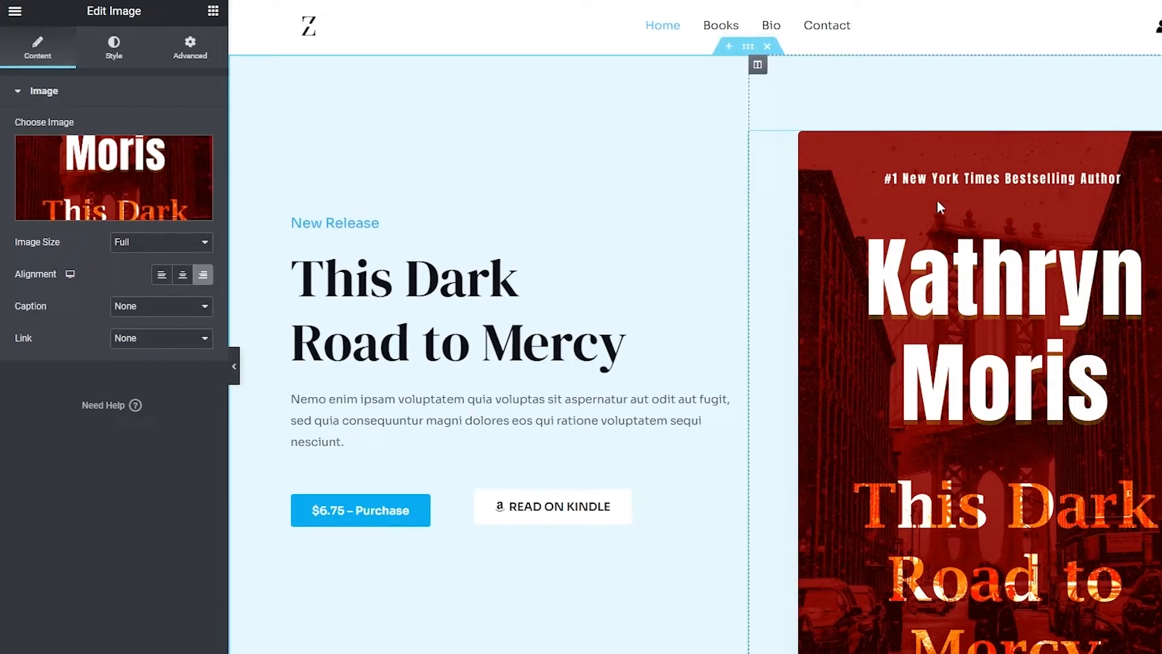
scroll(928, 313, "down", 5)
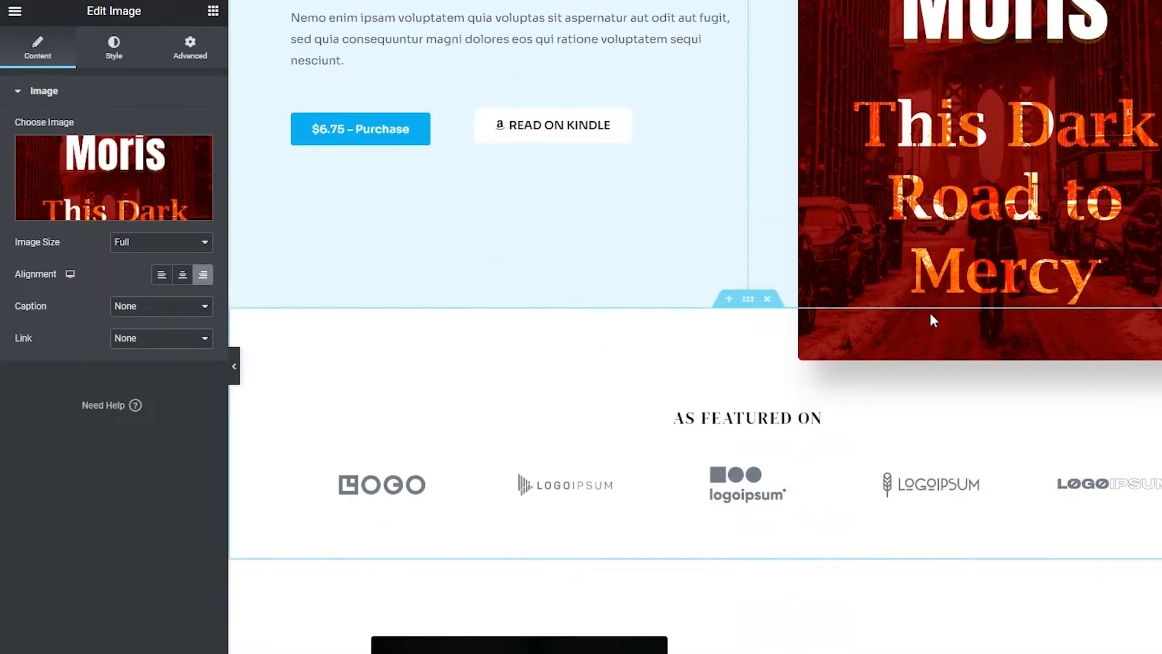
scroll(930, 313, "up", 4)
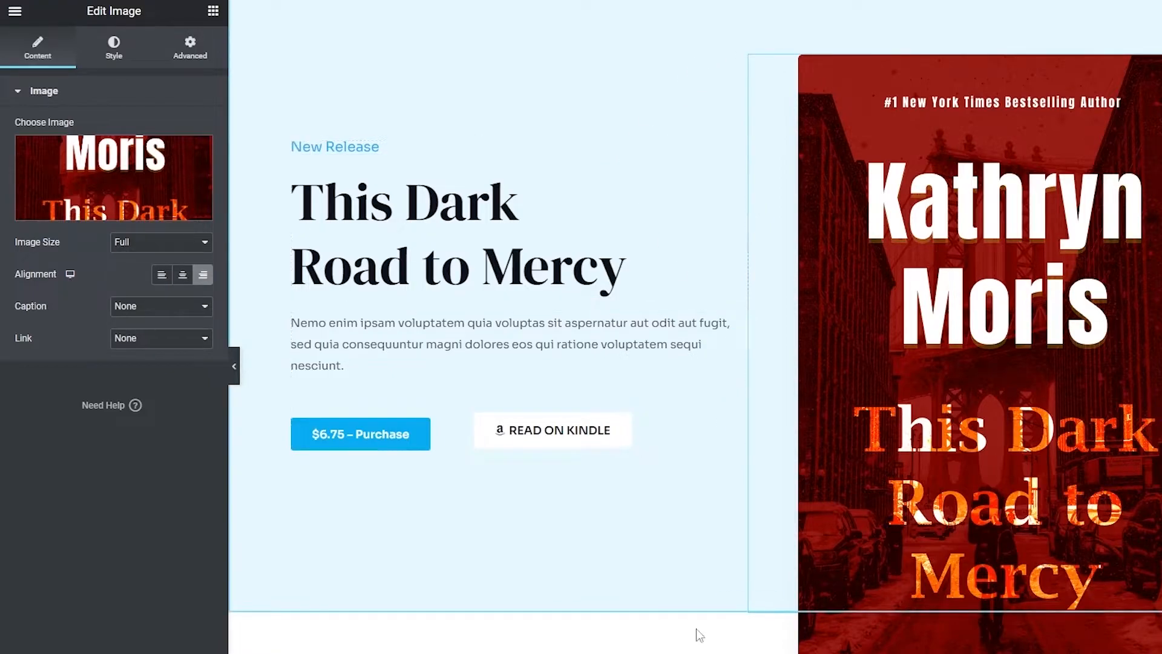
left_click(371, 450)
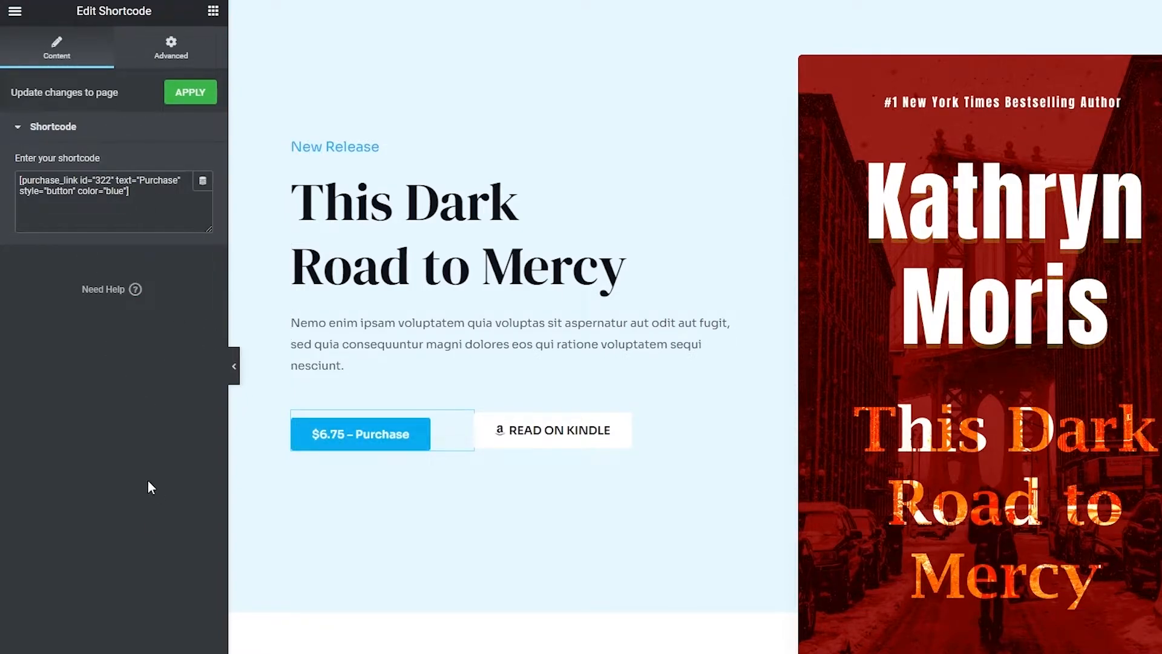
left_click(182, 645)
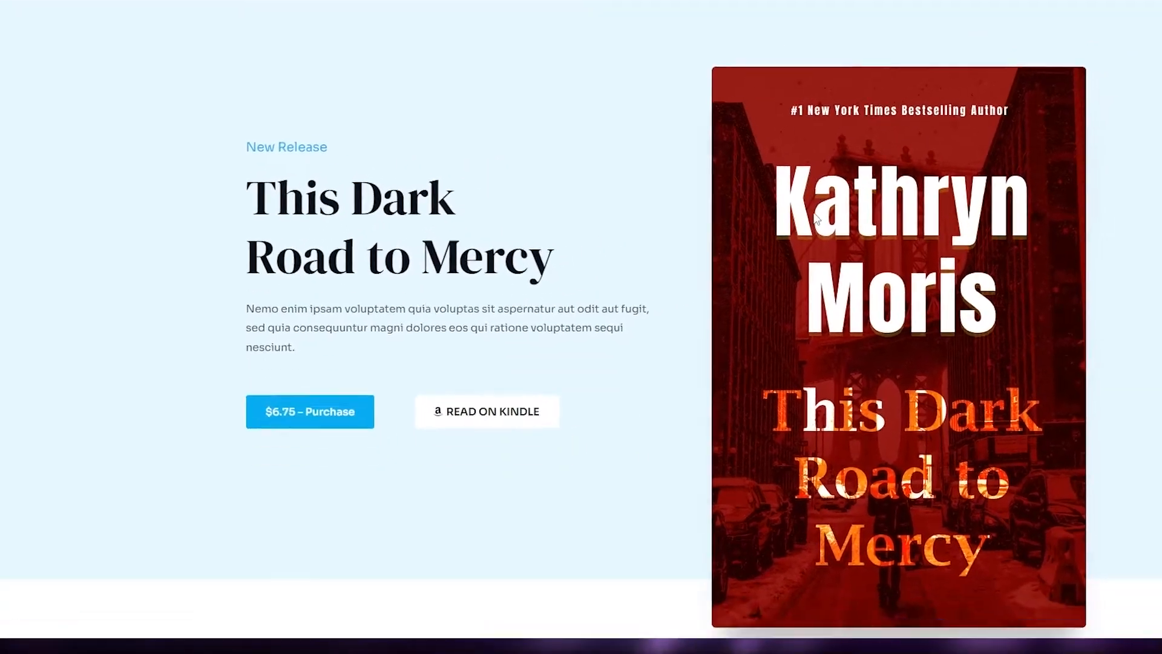
Buy This Dark Road to Mercy through to checkout ($6.75) and dismiss the Stripe key alert
scroll(817, 219, "down", 19)
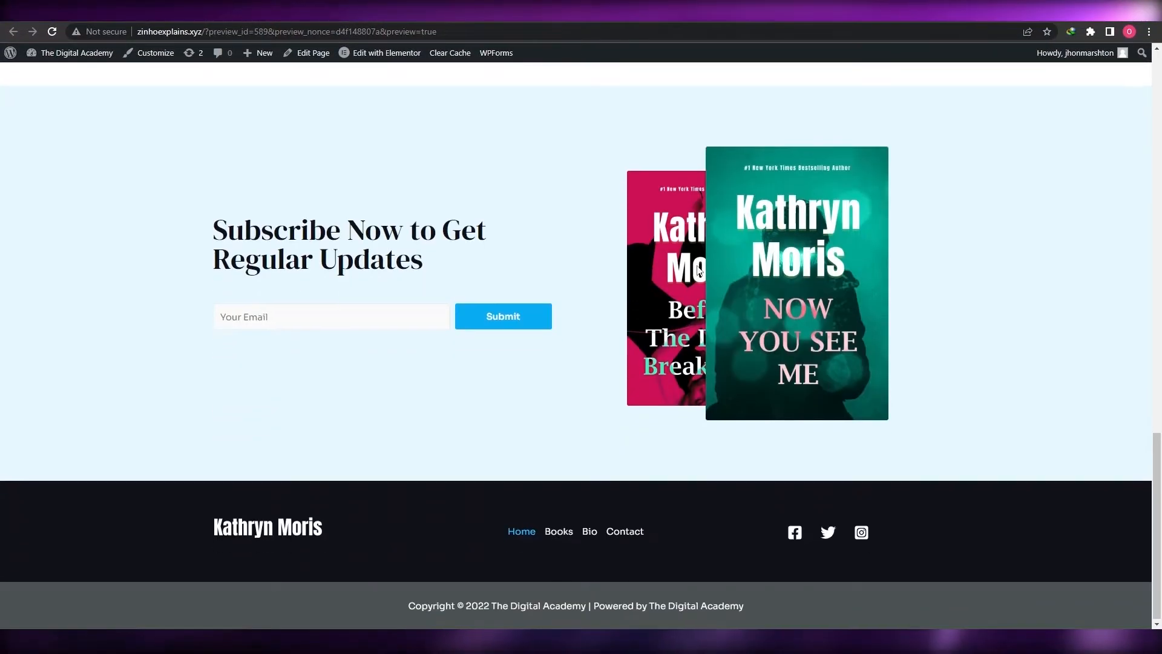
scroll(811, 230, "up", 15)
scroll(701, 272, "up", 5)
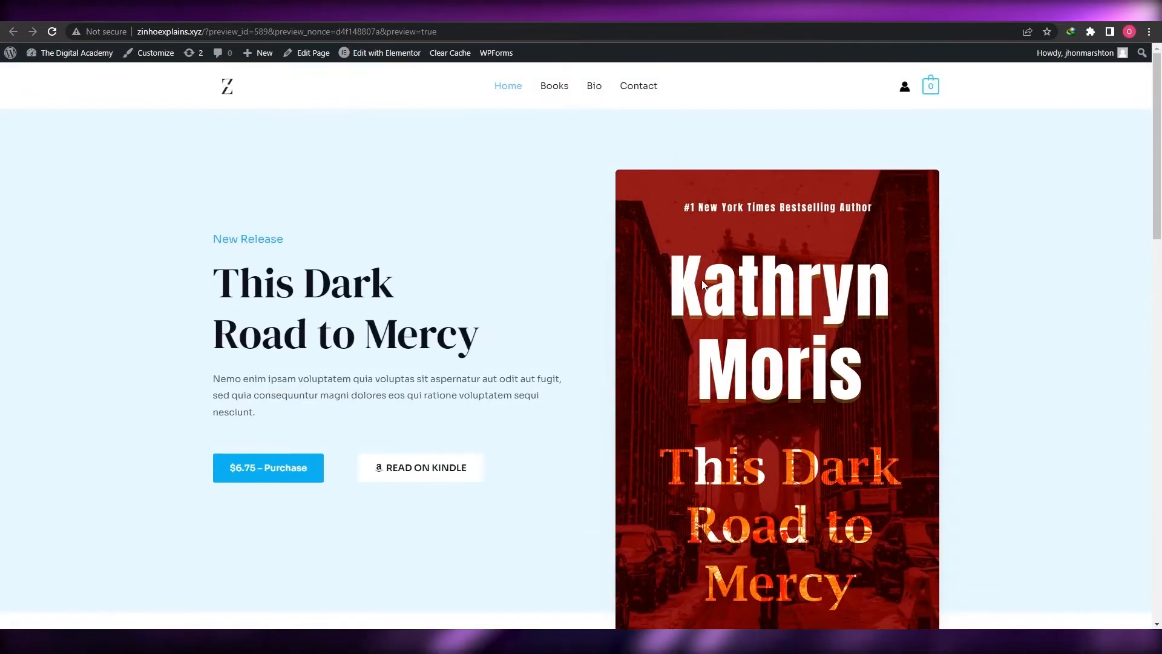
left_click(312, 467)
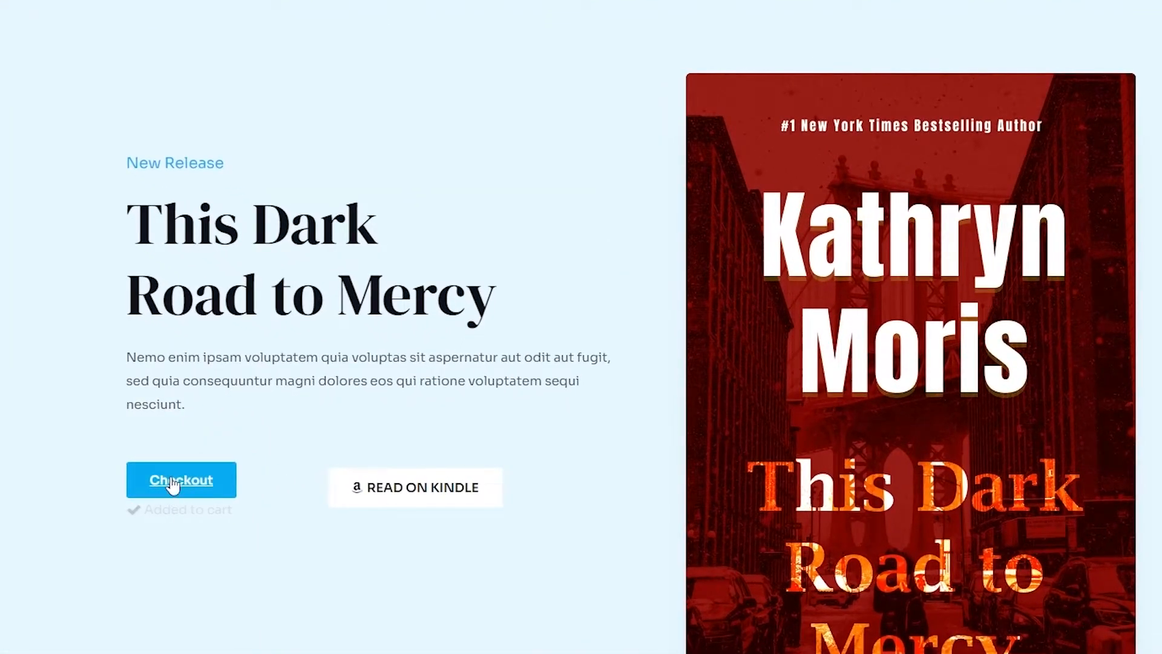
left_click(172, 488)
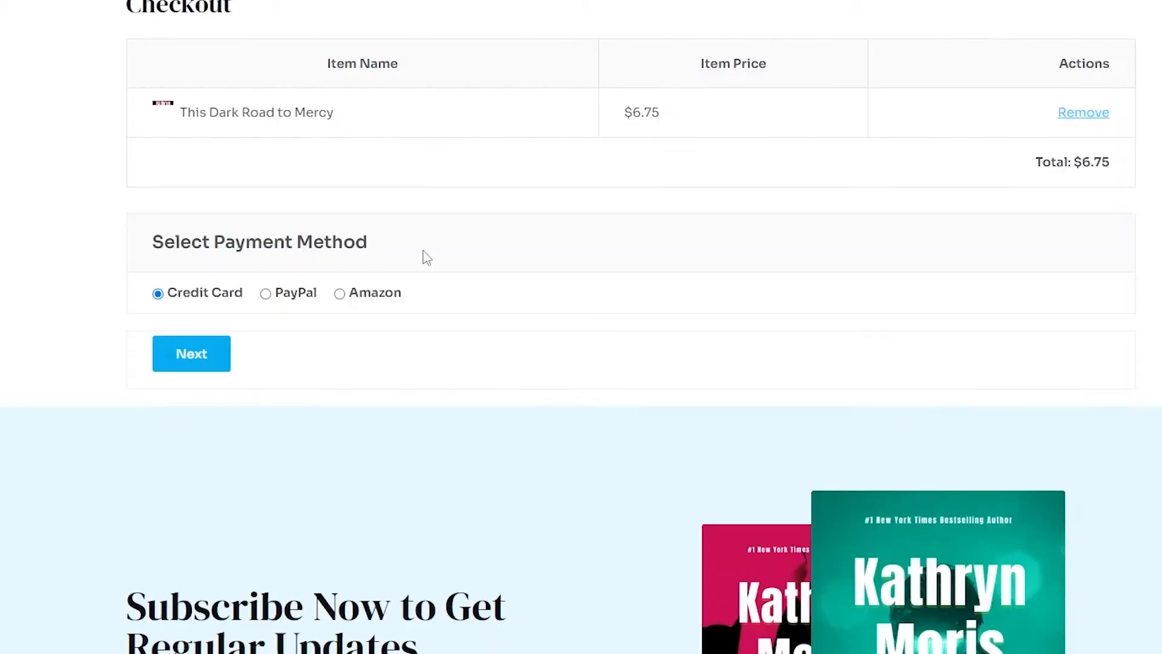
left_click(736, 52)
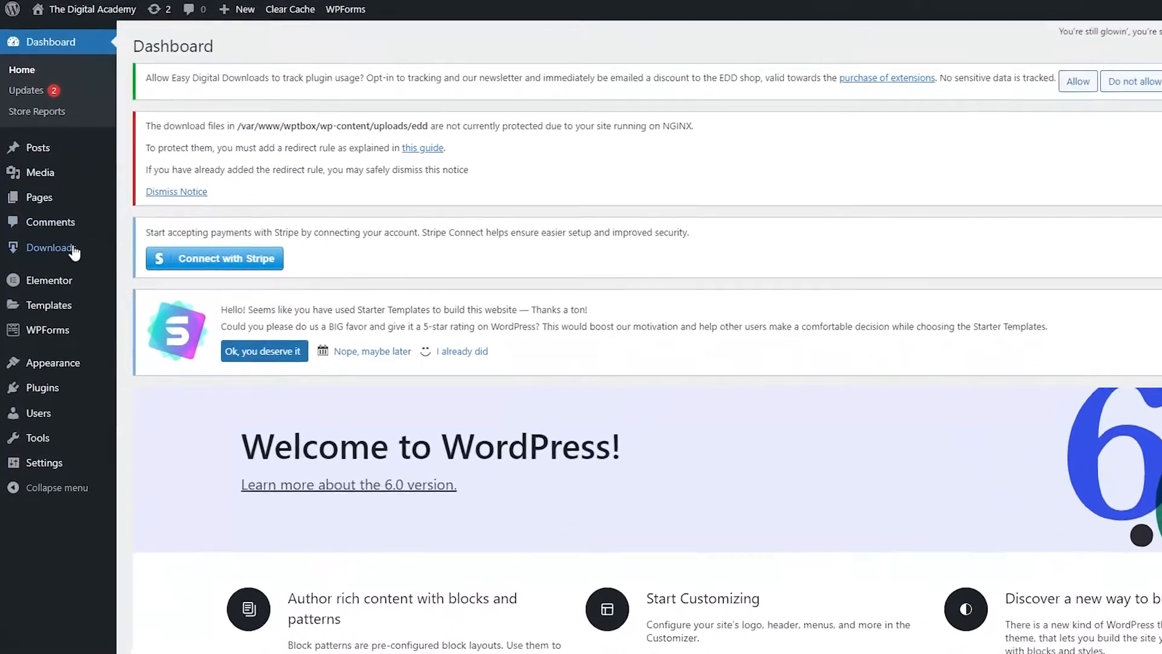
Open the All Posts list, showing the two Hello world! posts
left_click(48, 148)
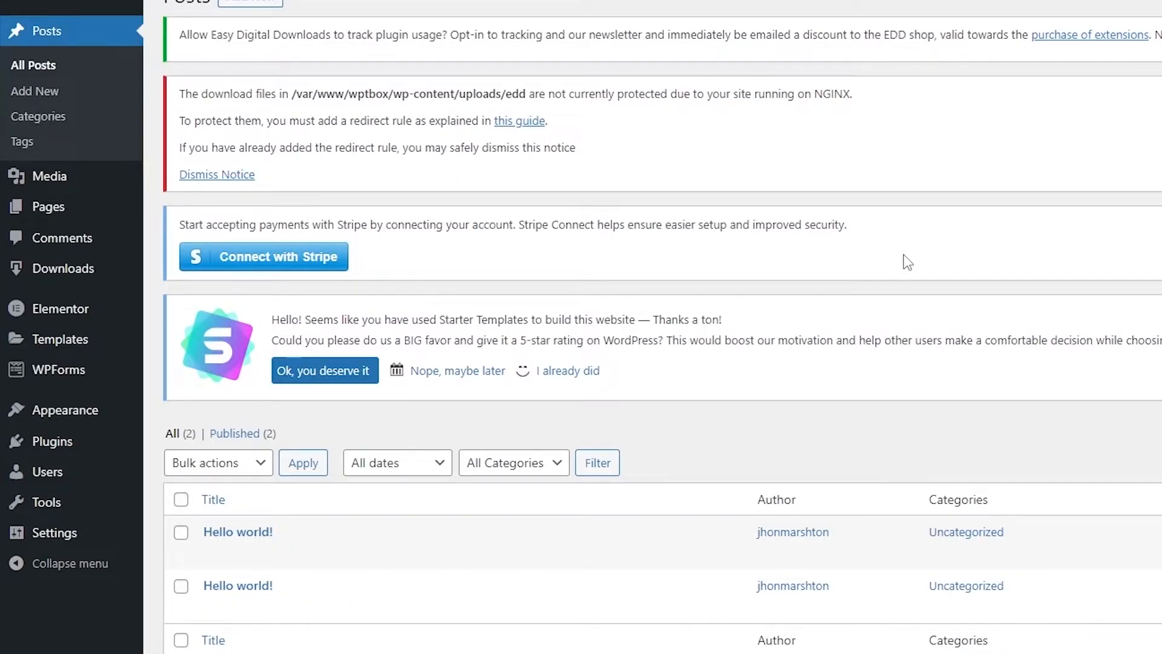
Open the installed Plugins page and look over the list
left_click(60, 450)
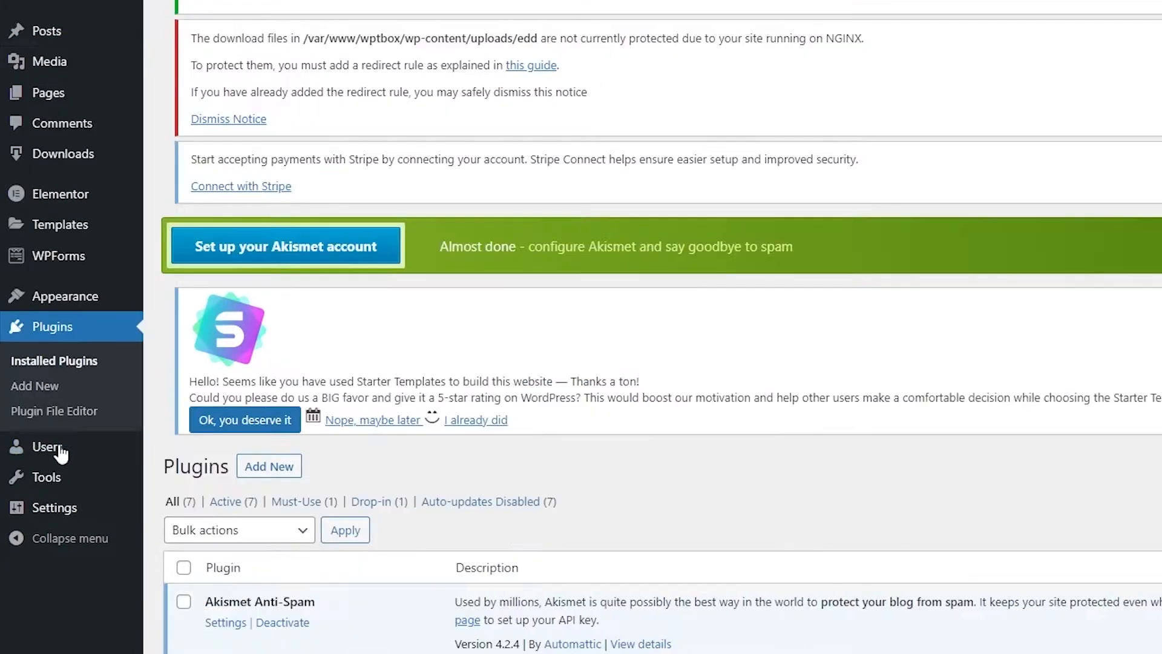
scroll(926, 399, "down", 1)
scroll(923, 401, "down", 2)
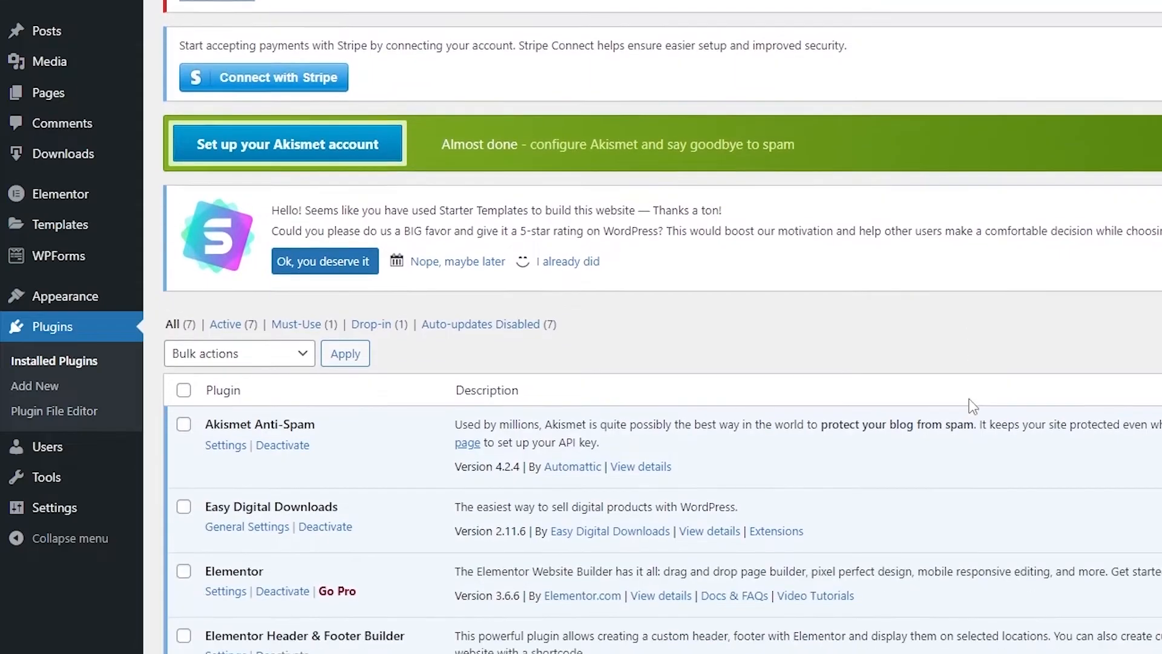
scroll(825, 332, "up", 4)
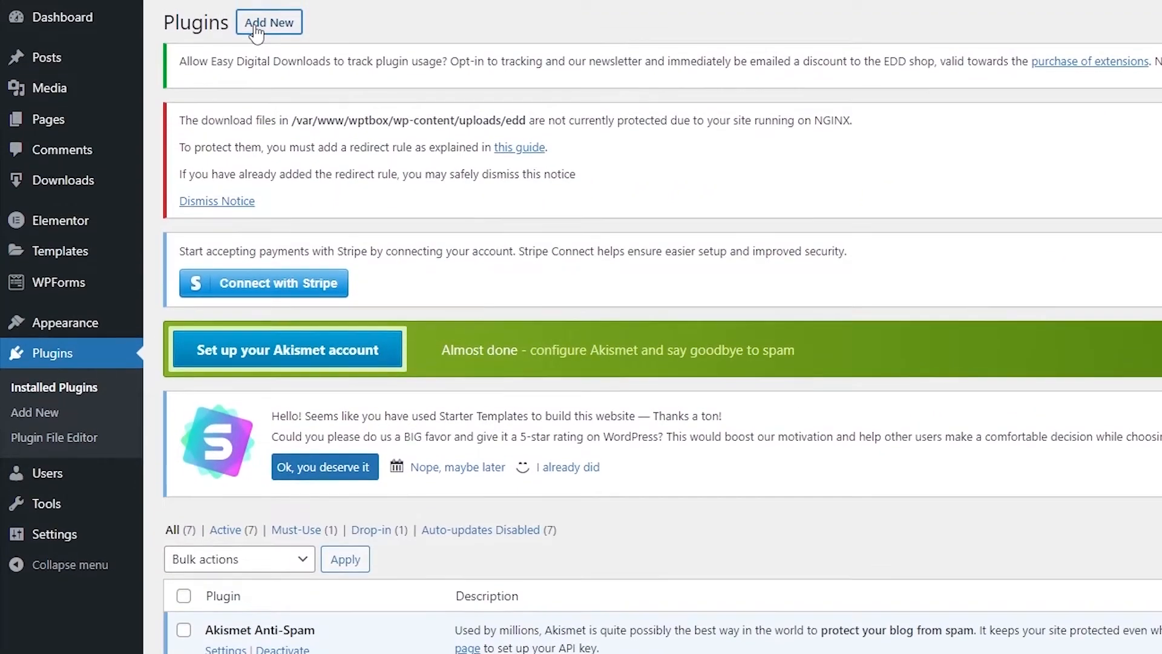
On Add New Plugins, dismiss the NGINX notice and search for 'woocommerce'
left_click(256, 24)
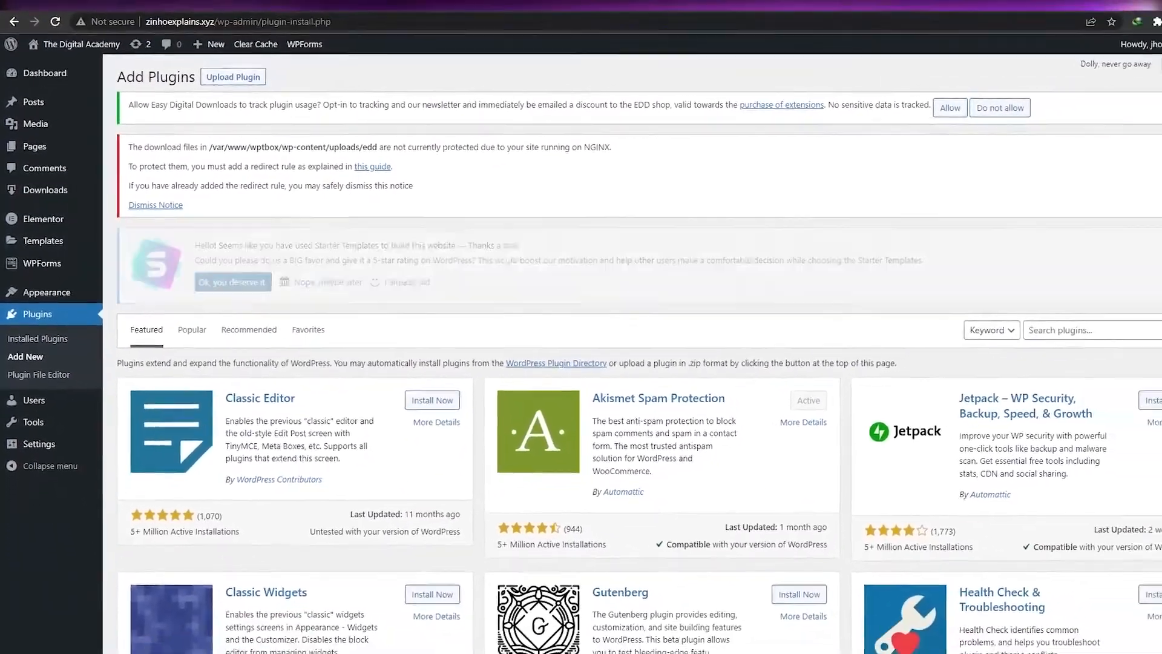
left_click(156, 206)
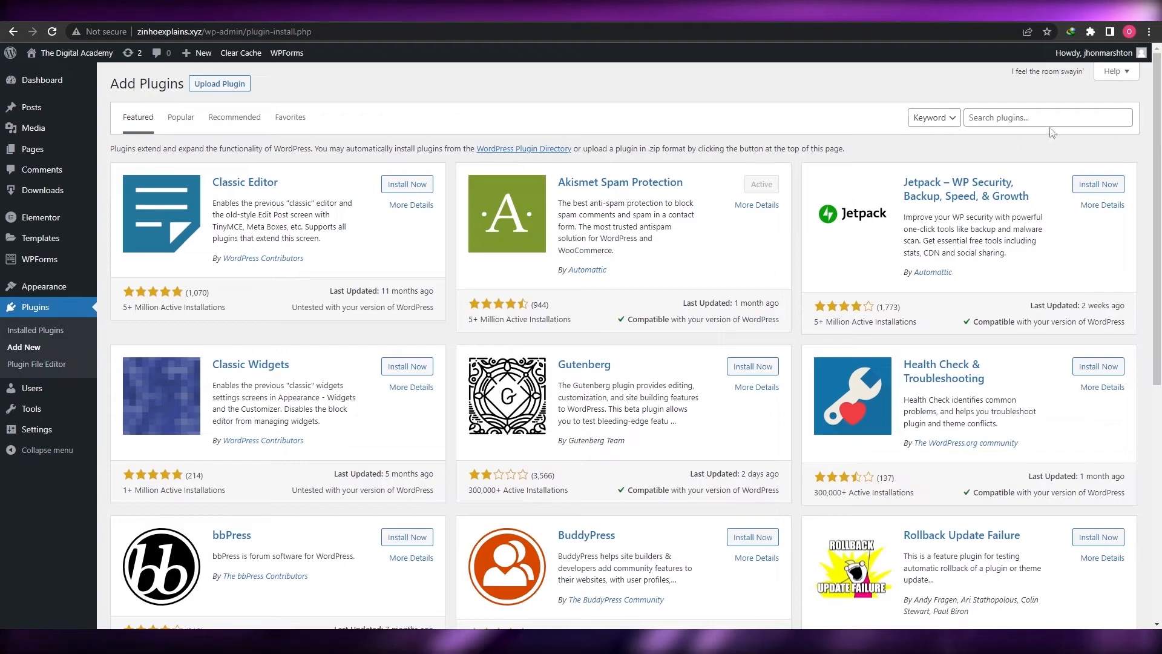
left_click(1017, 122)
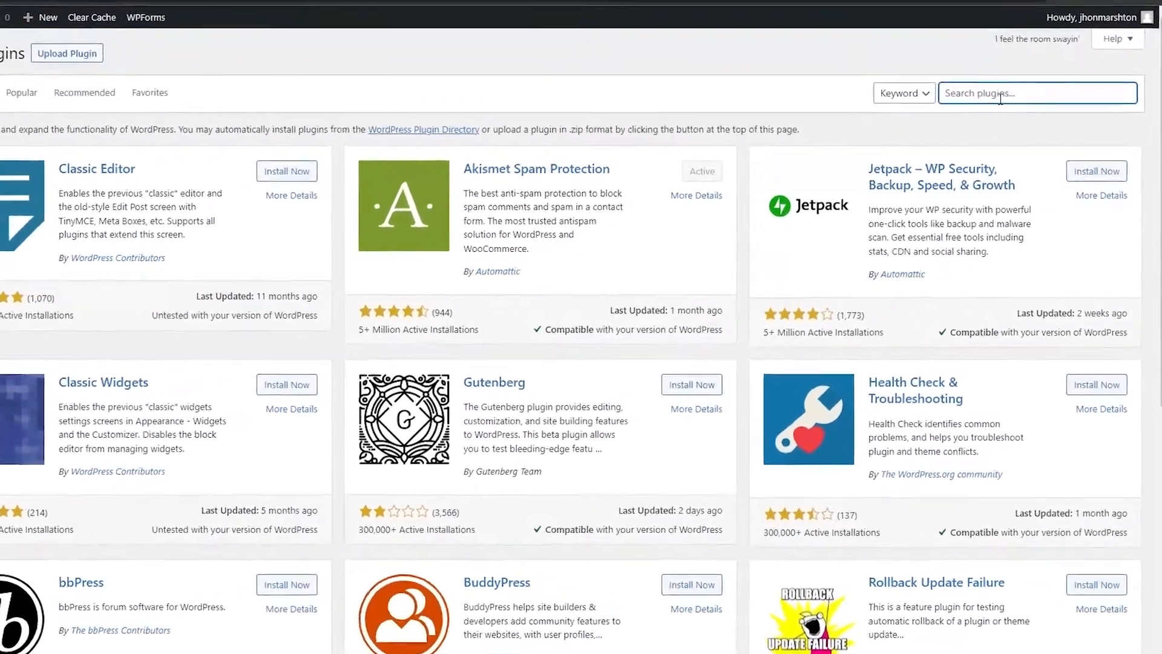
type("wooc")
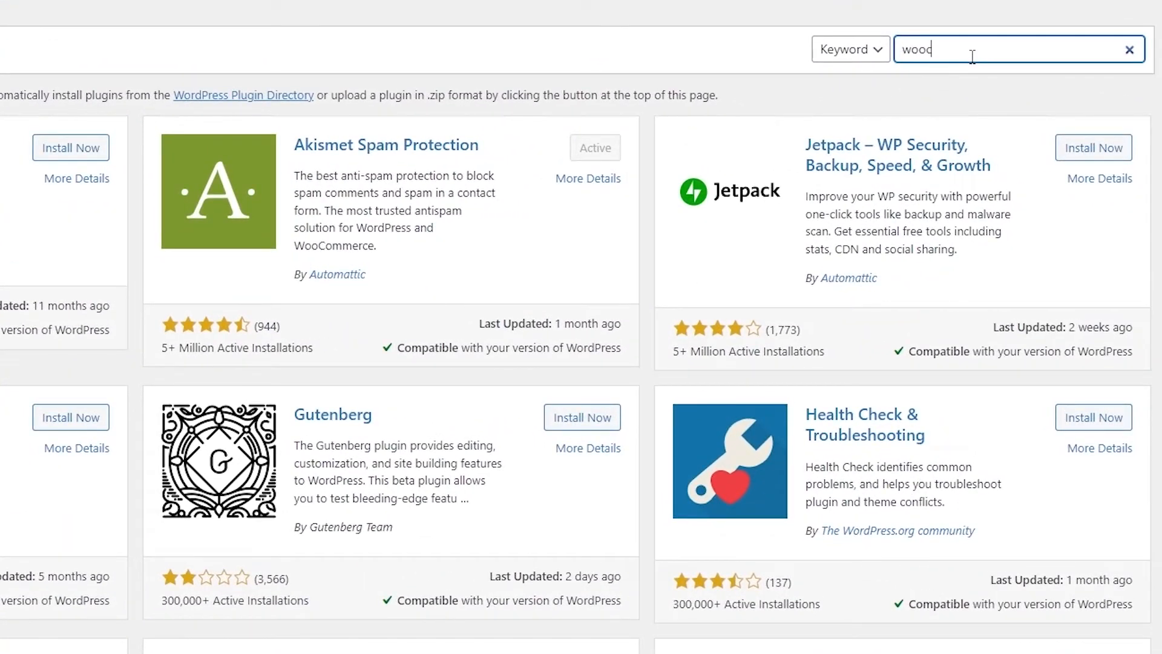
type("ommerce")
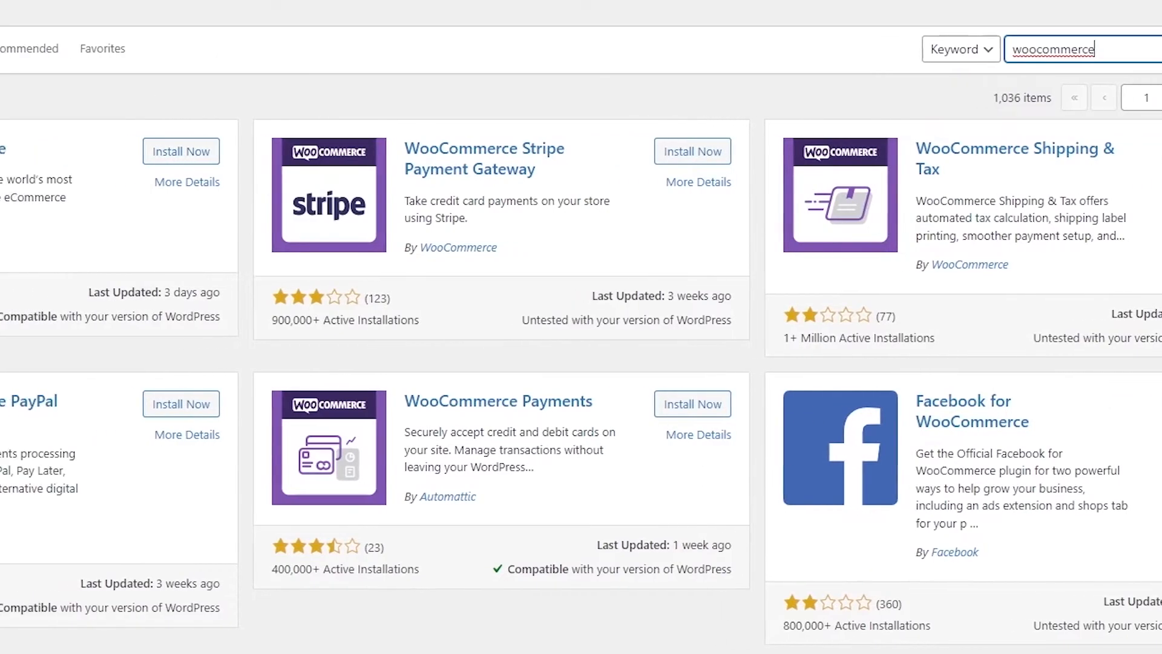
Install WooCommerce and review its Home dashboard showing $0.00 sales and 0 orders
left_click(458, 159)
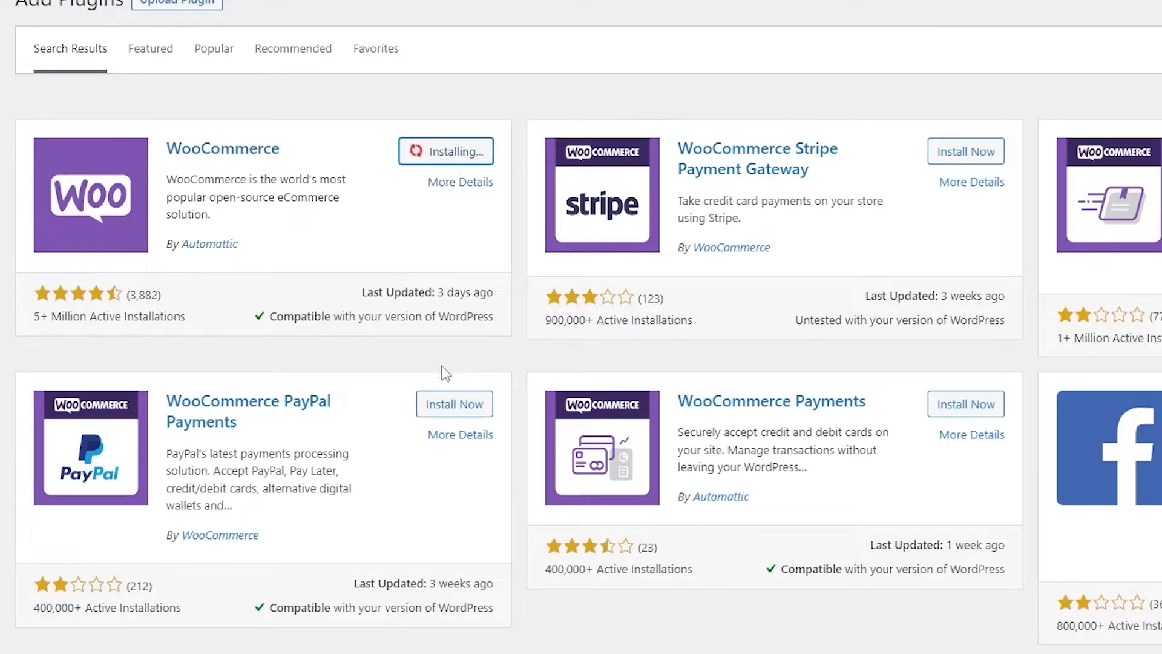
scroll(543, 533, "down", 3)
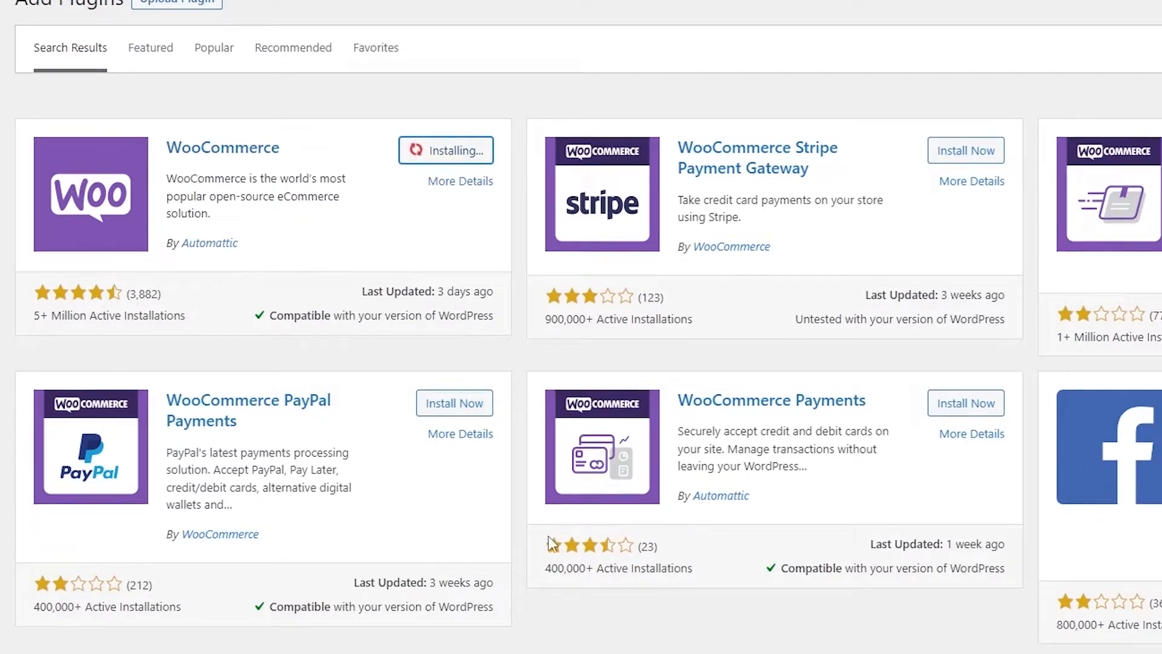
scroll(515, 533, "up", 3)
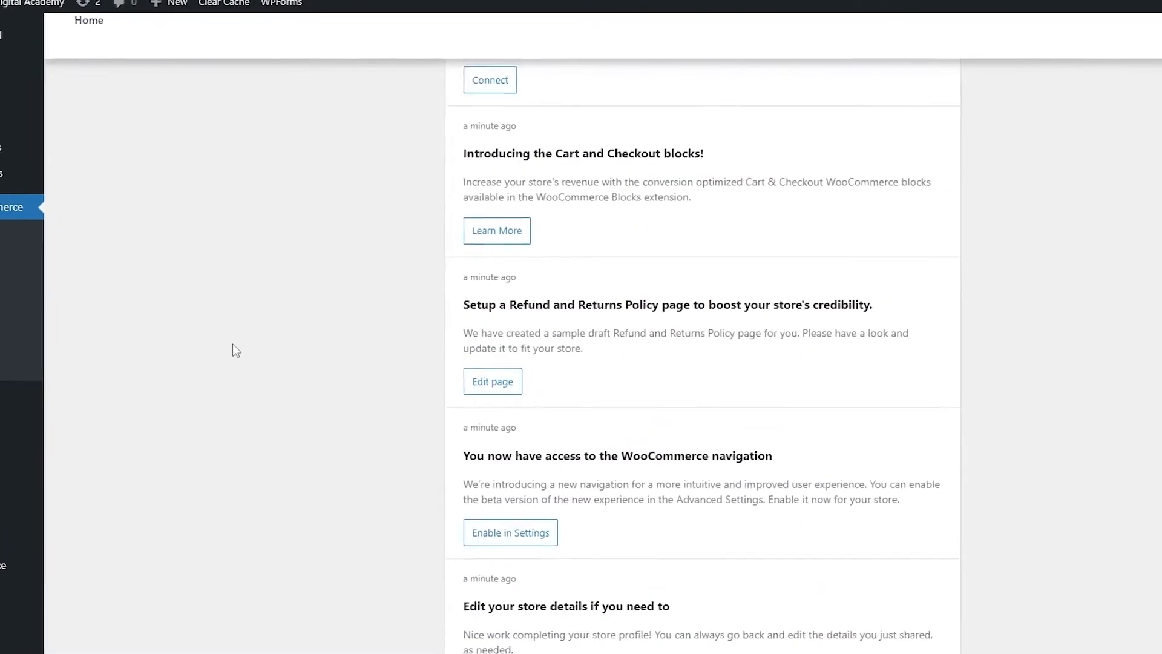
scroll(503, 327, "down", 10)
scroll(500, 343, "down", 2)
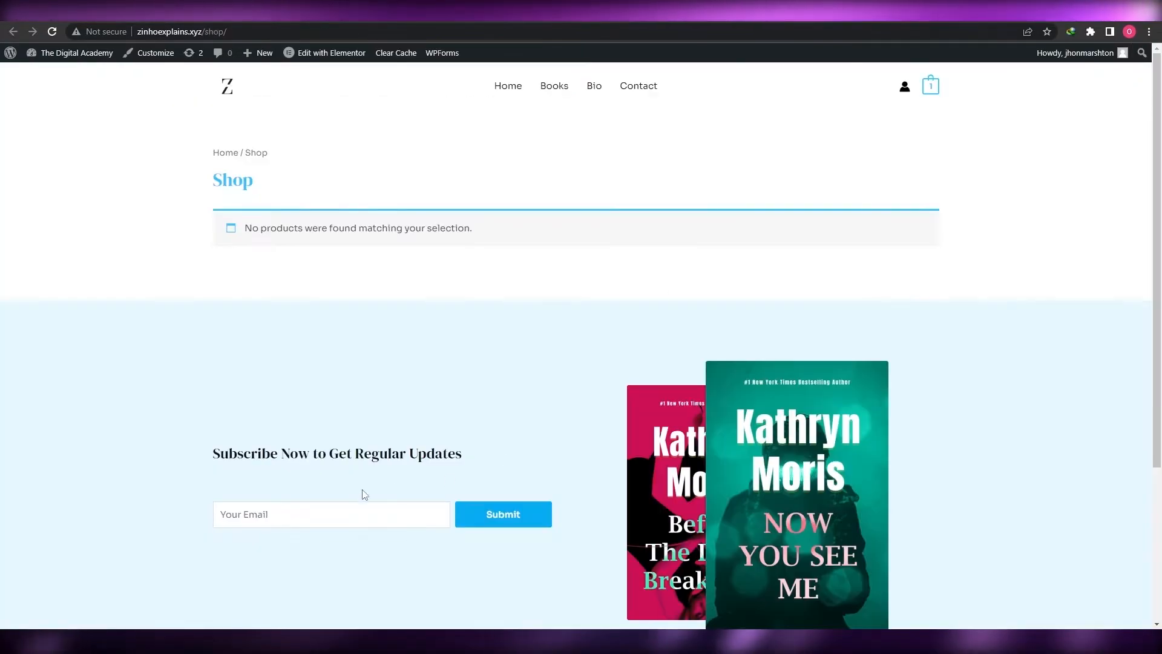
scroll(477, 471, "down", 3)
scroll(477, 471, "up", 3)
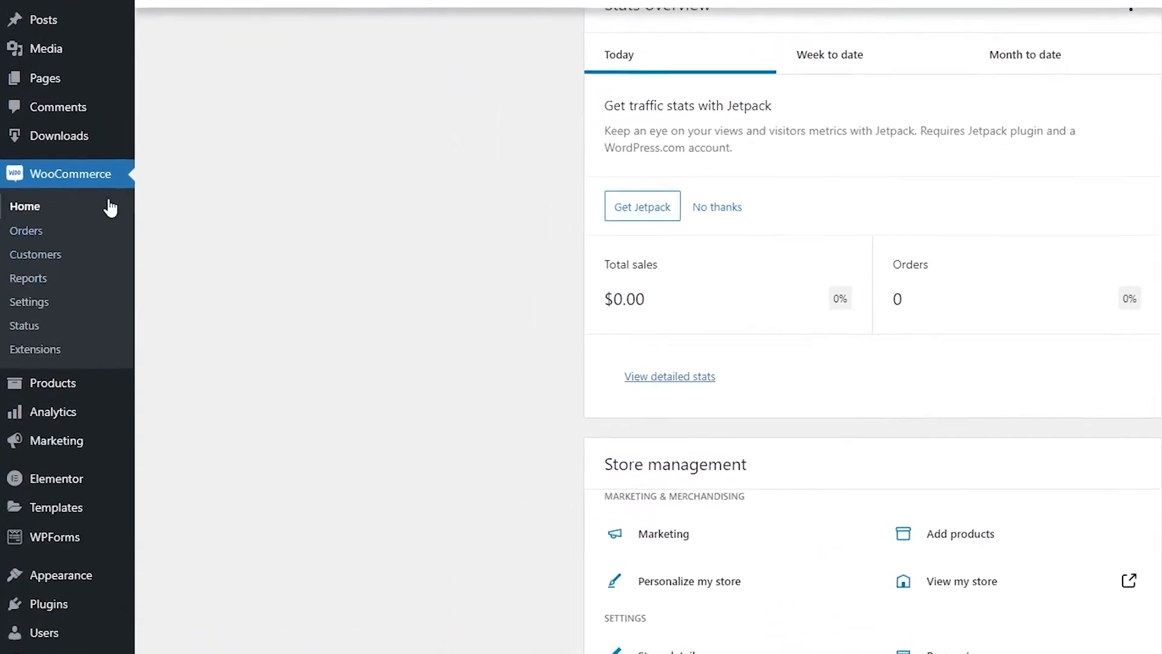
Go to All Products, dismissing the Elementor rating notice and the product tour
mouse_move(52, 390)
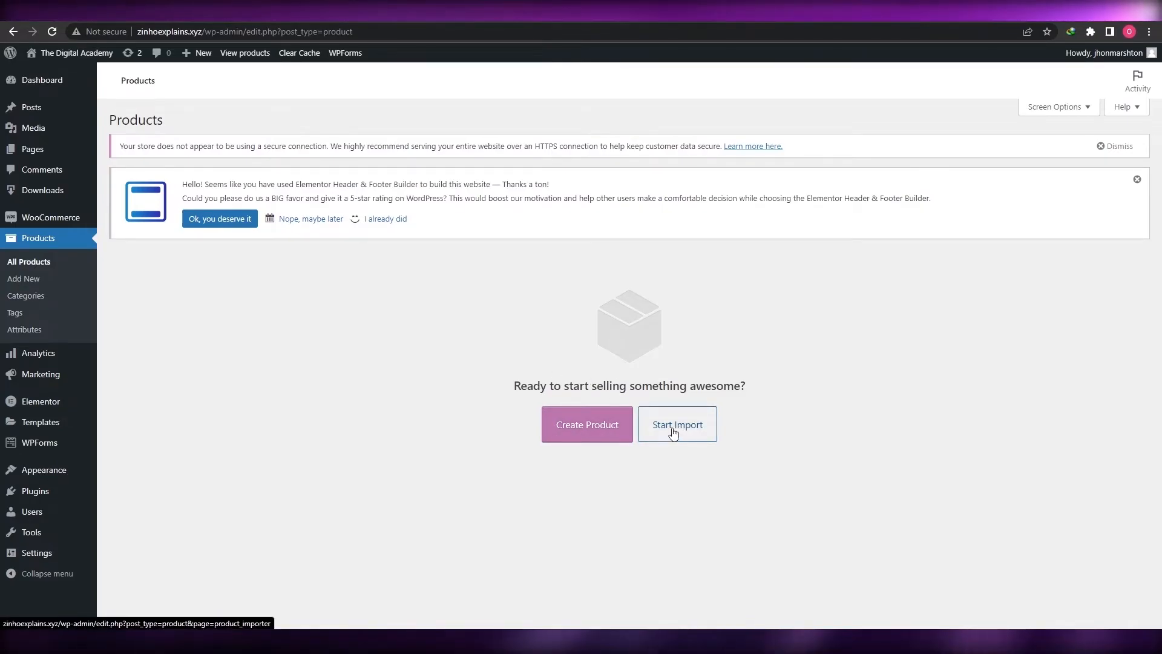
left_click(22, 264)
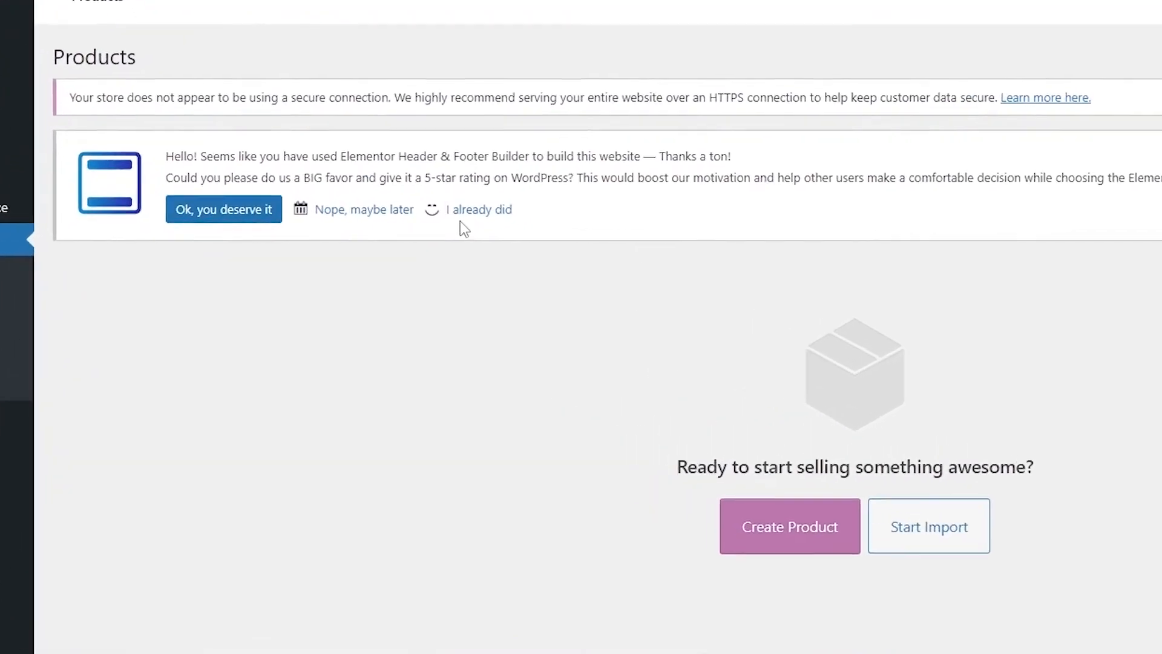
left_click(382, 208)
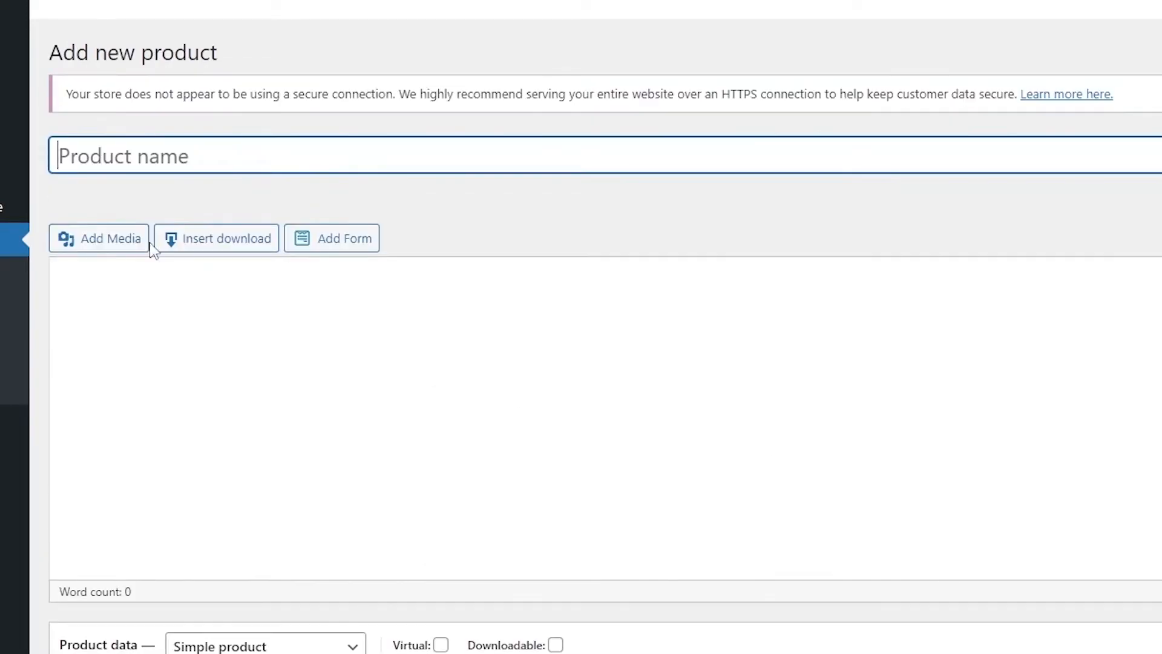
left_click(319, 334)
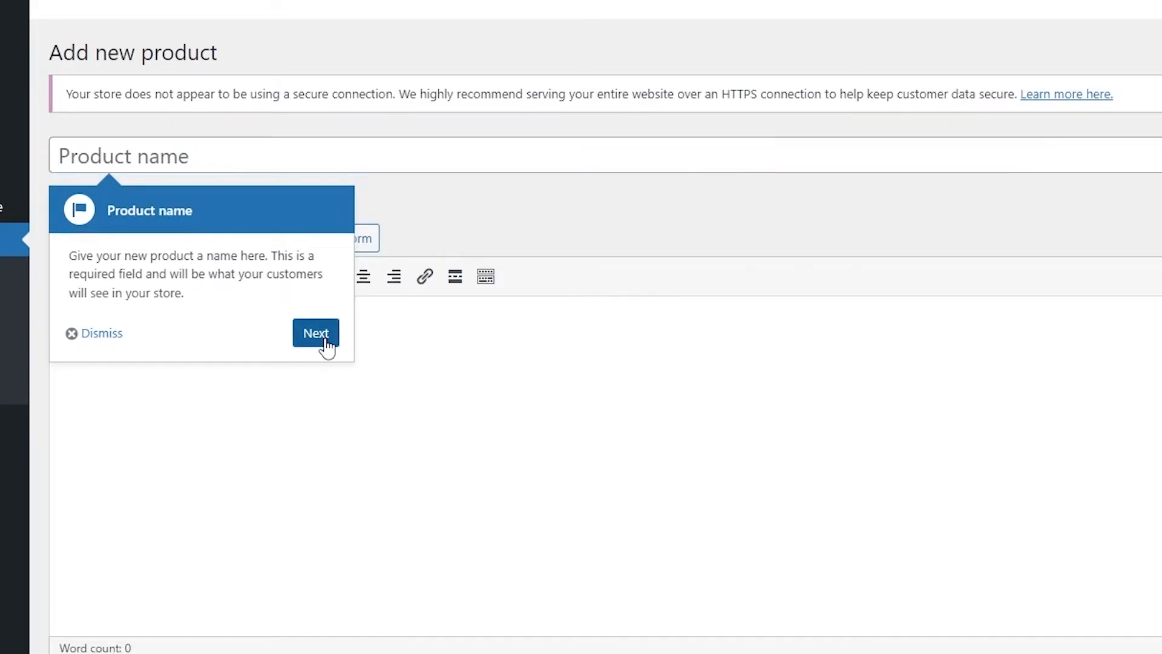
left_click(610, 221)
Enter 'Get Rich Quick' as the new product's name
left_click(244, 165)
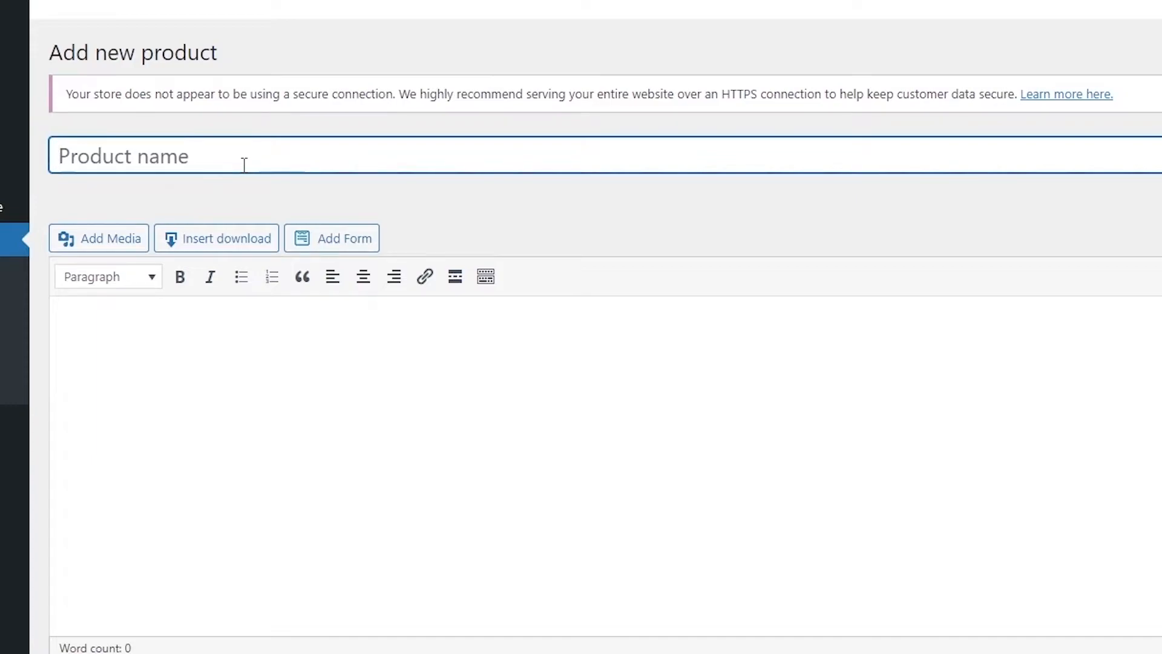
type("Get rich Quick")
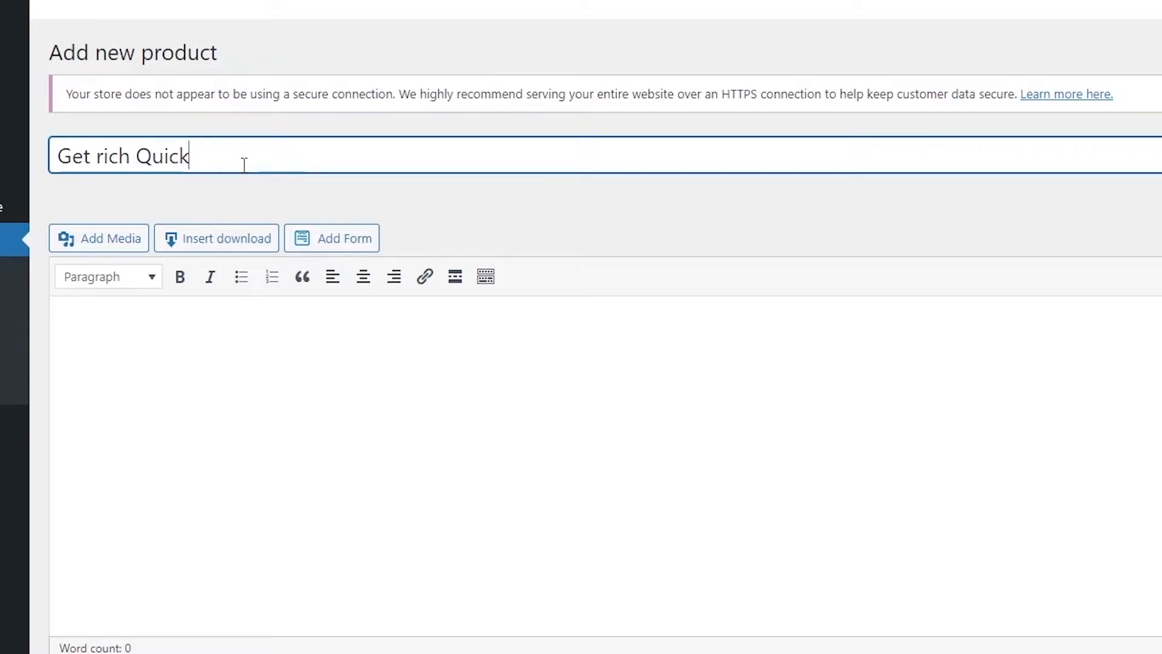
key("BackSpace")
Finish the title and write the 37-word description promising tips and tricks for getting rich
type("R")
left_click(83, 410)
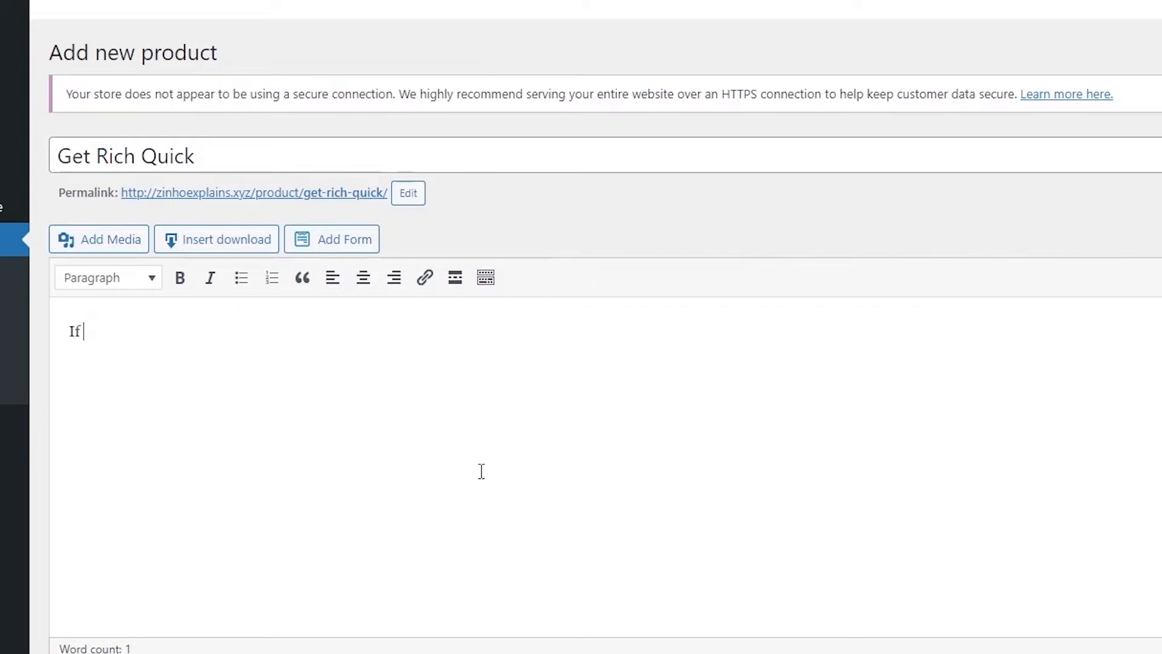
scroll(484, 456, "down", 8)
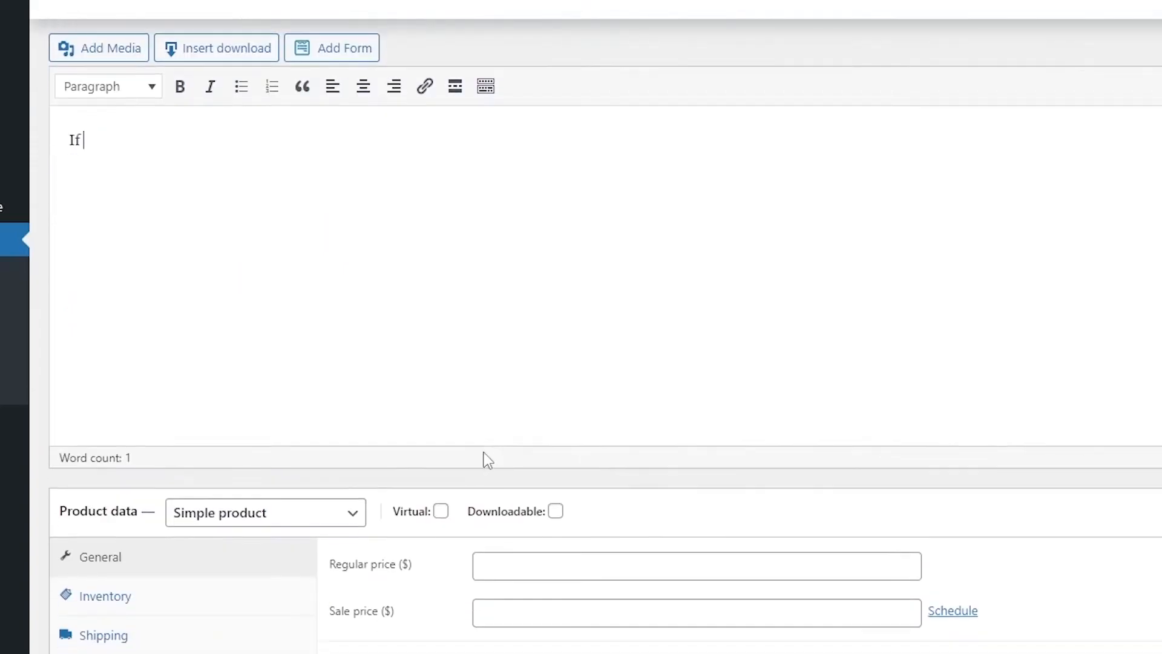
scroll(263, 545, "down", 3)
scroll(734, 550, "up", 8)
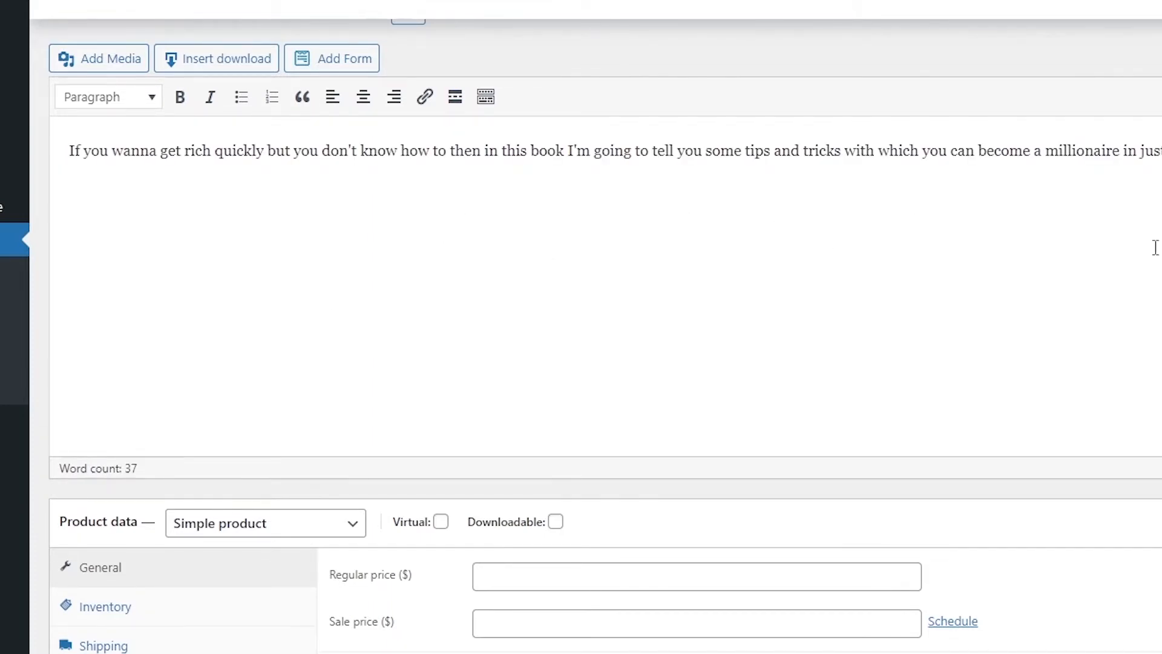
scroll(1029, 303, "down", 4)
scroll(856, 371, "up", 7)
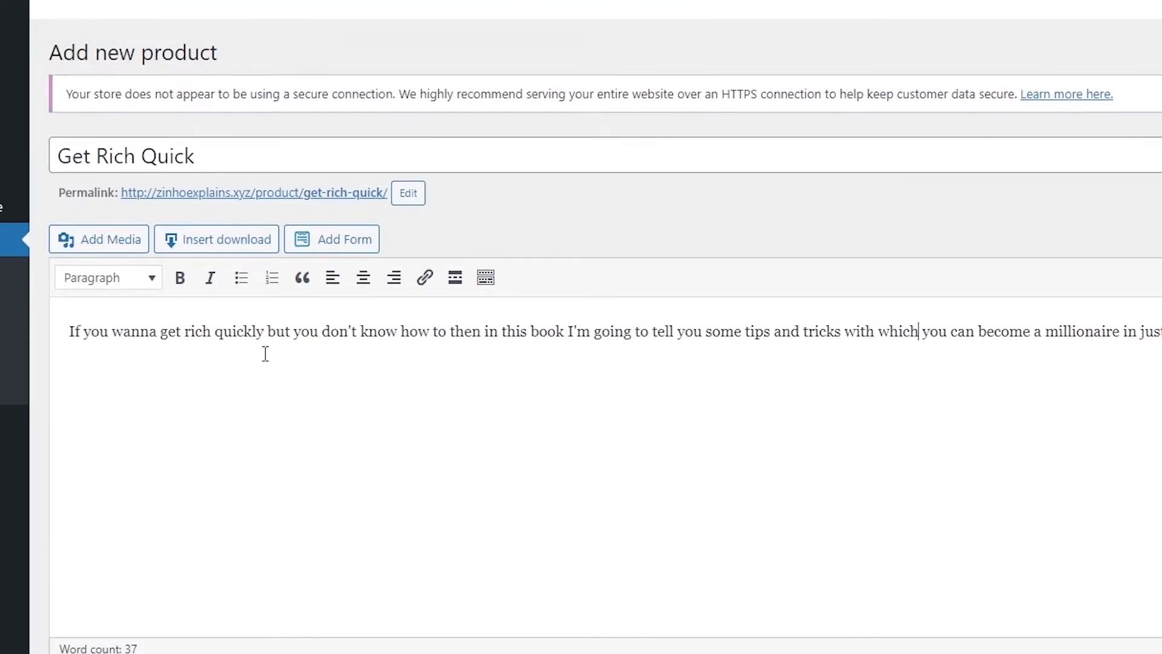
scroll(345, 371, "down", 4)
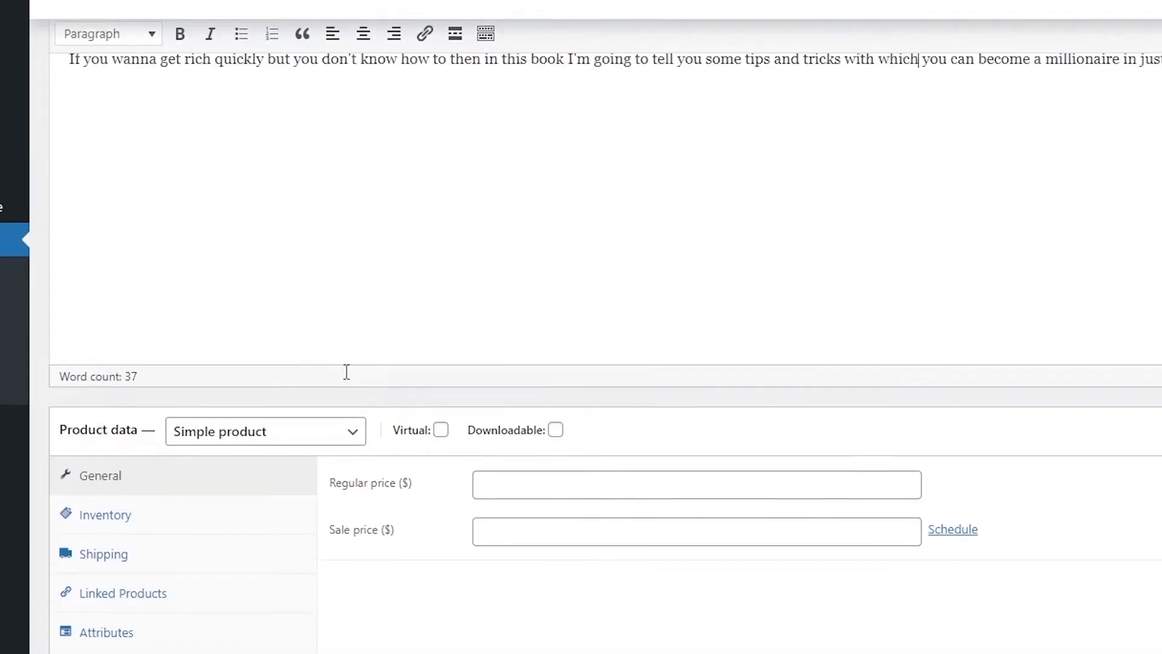
scroll(346, 371, "up", 4)
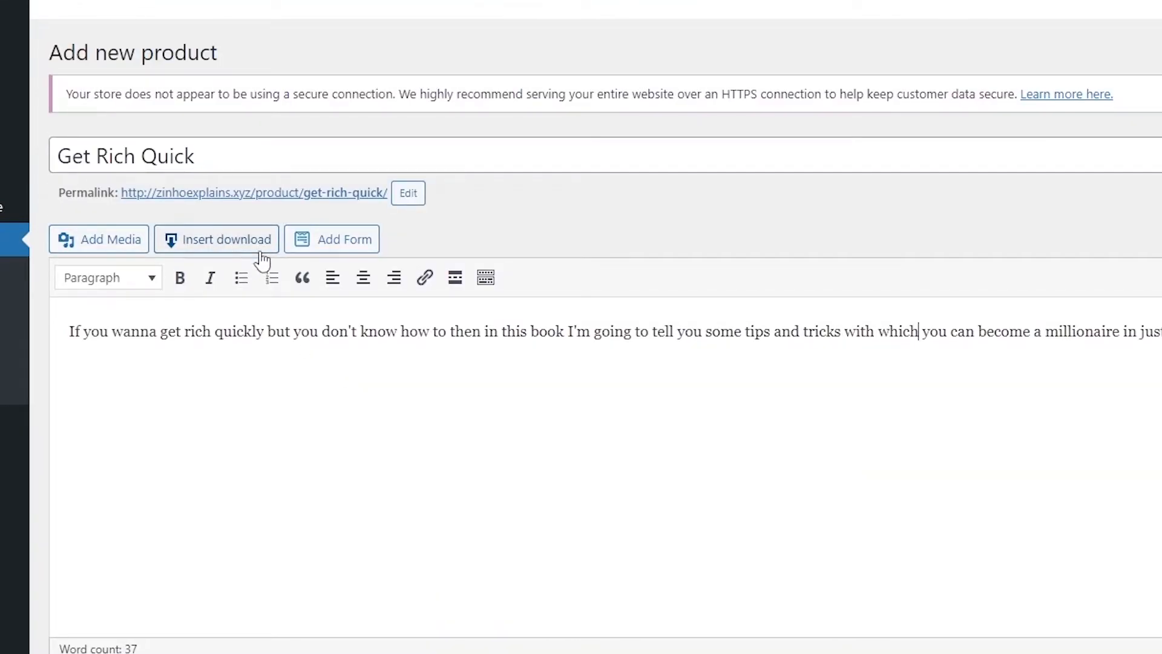
Look at the Insert download form and its downloads list, then cancel without inserting
left_click(198, 247)
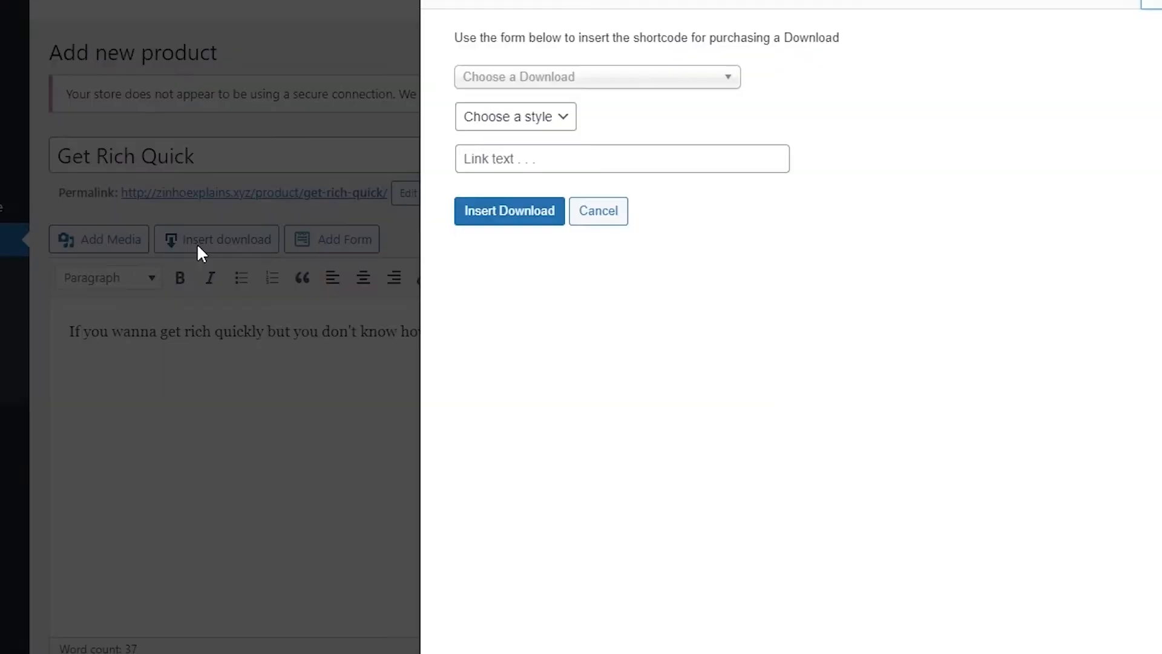
left_click(569, 79)
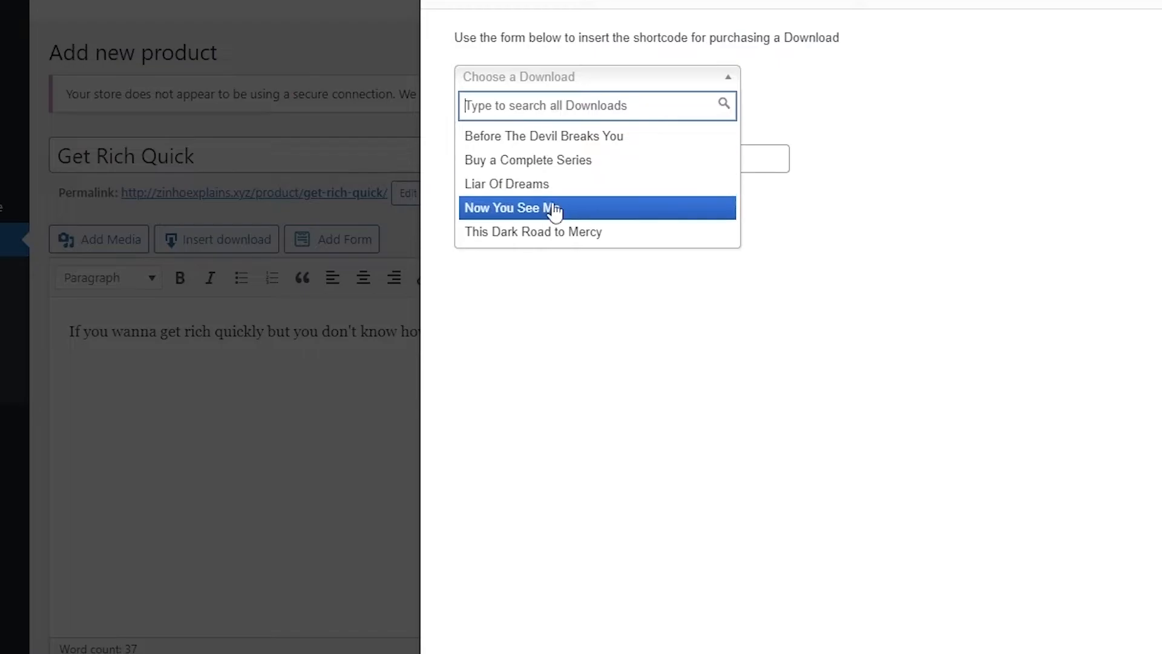
left_click(761, 90)
left_click(1157, 5)
mouse_move(45, 170)
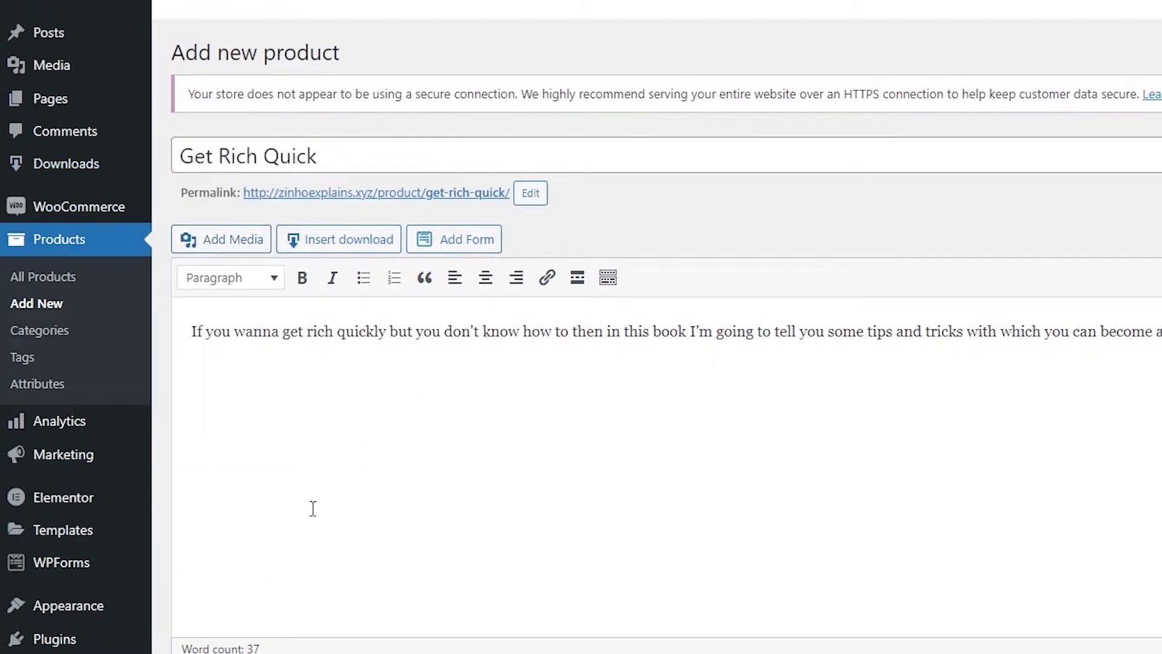
scroll(312, 509, "down", 4)
scroll(462, 460, "down", 2)
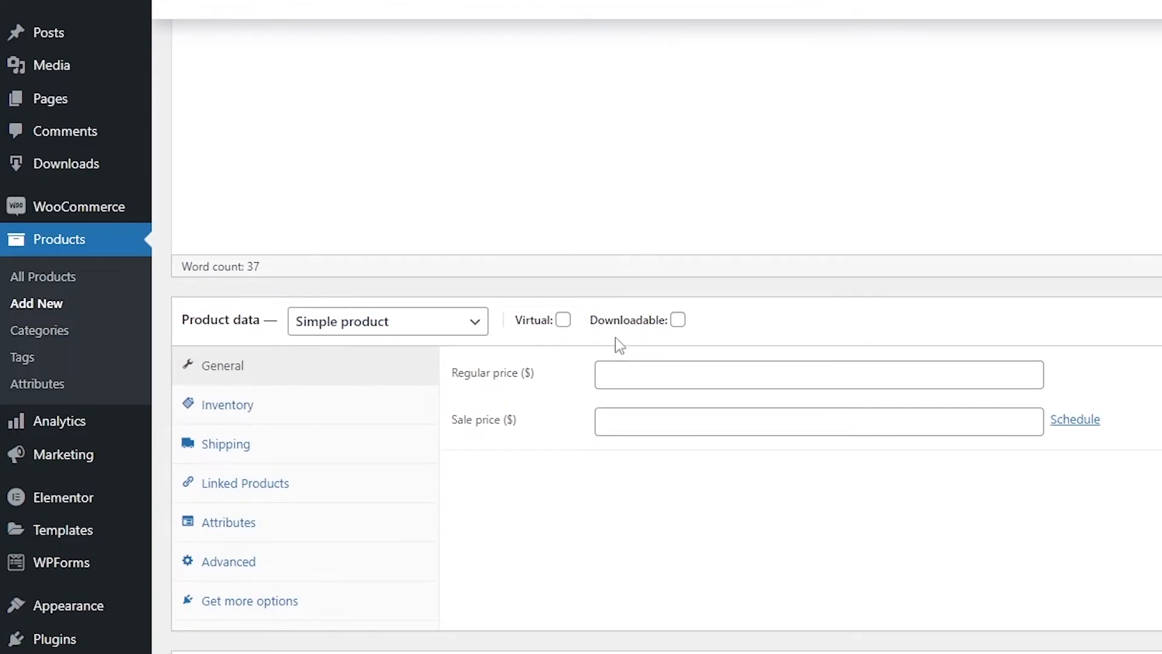
Make the product virtual and downloadable, priced $50 regular and $40 on sale
left_click(678, 321)
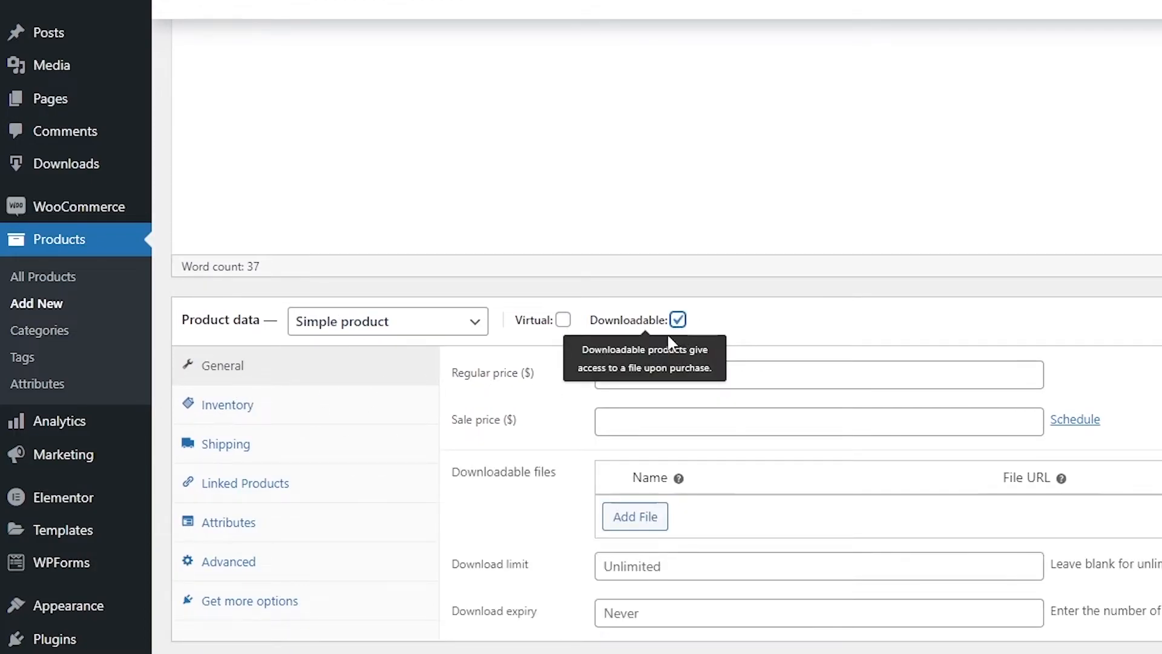
left_click(563, 321)
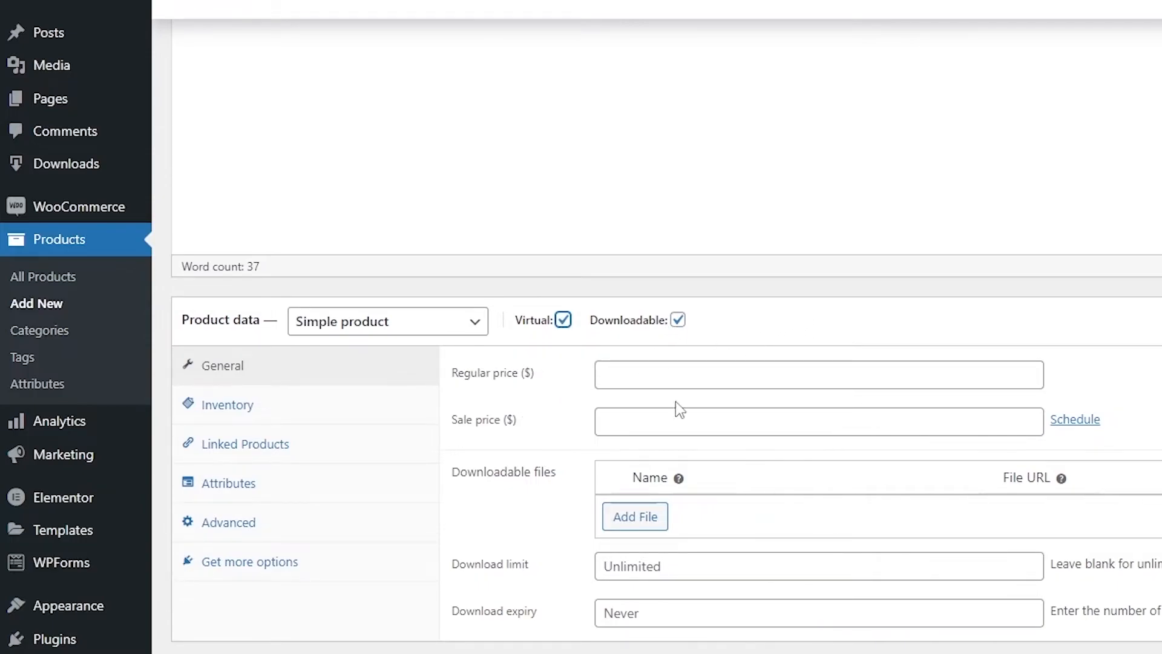
left_click(687, 375)
type("50")
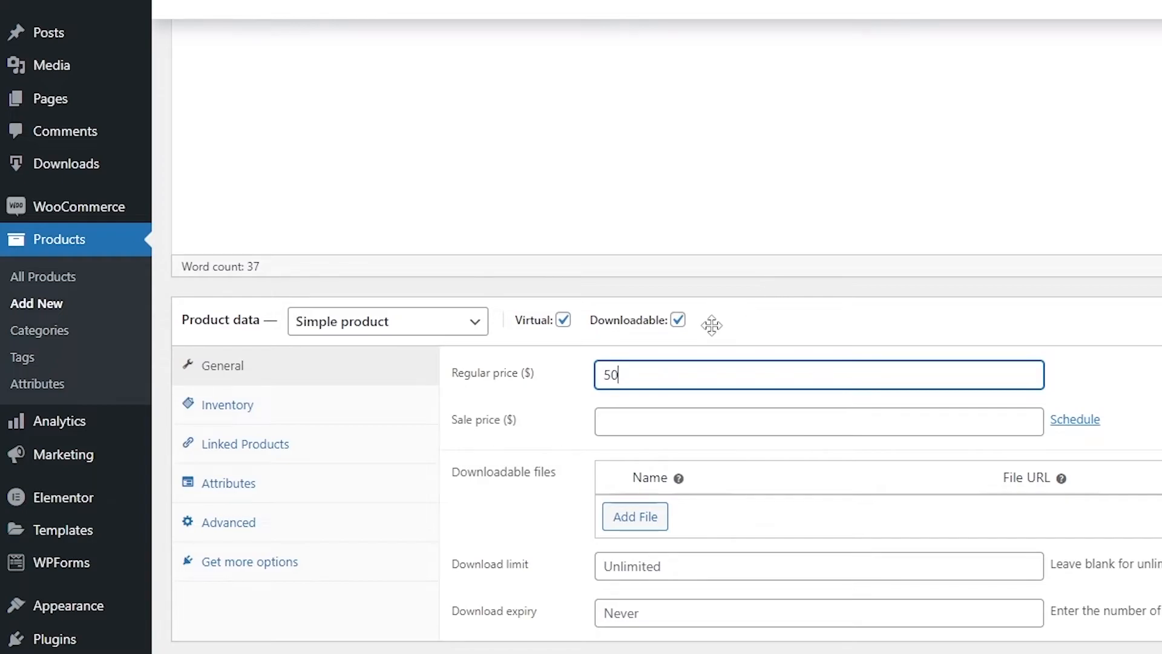
key("Tab")
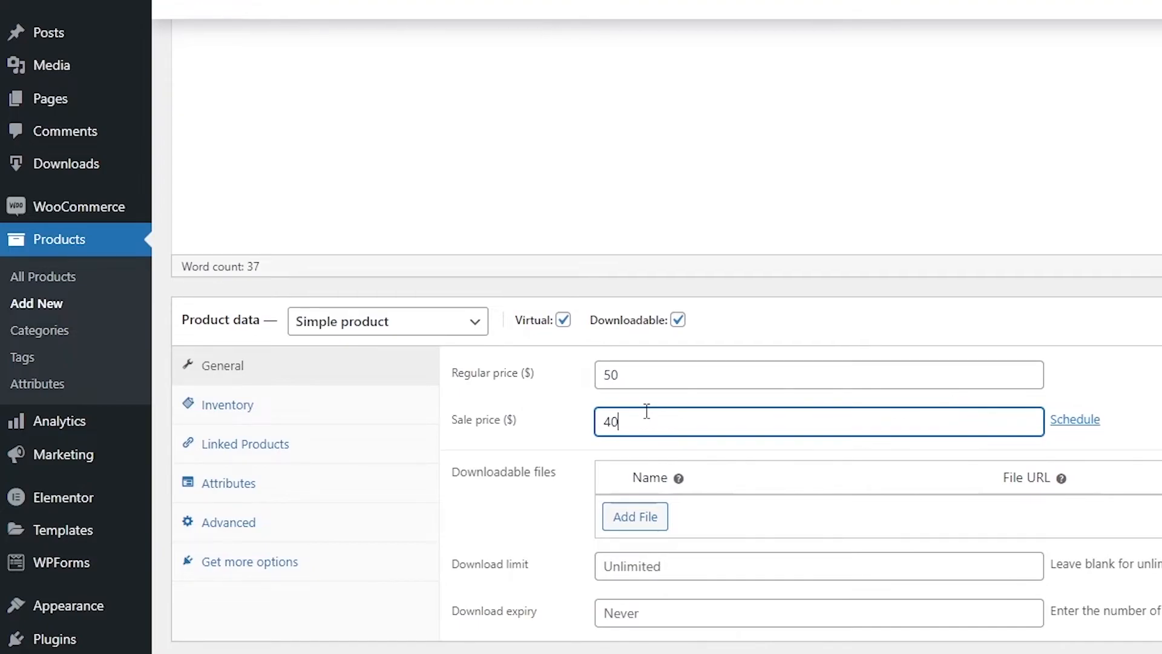
left_click(596, 484)
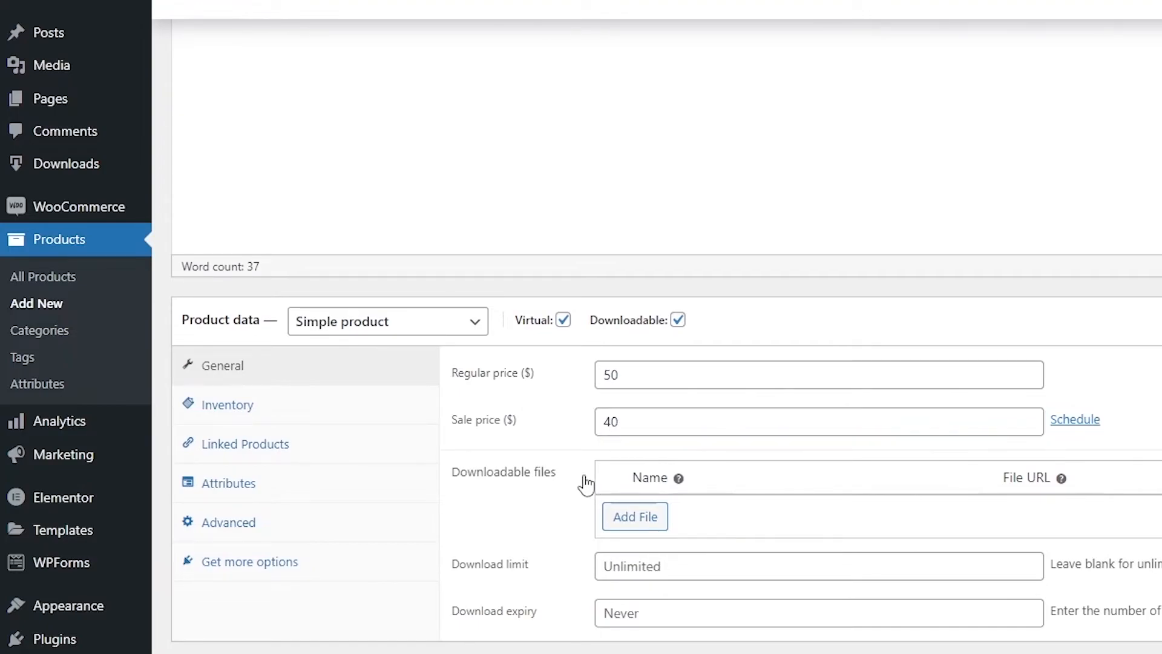
Add a downloadable file by uploading Get Rich Quick.txt and using its URL
left_click(636, 522)
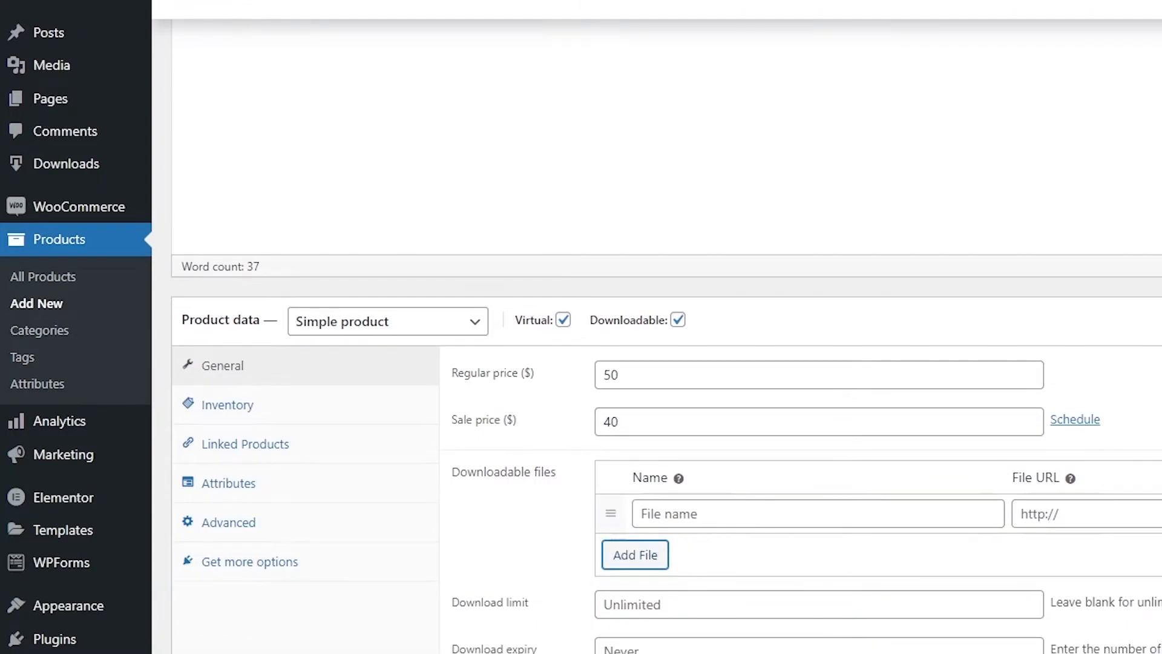
left_click(1156, 513)
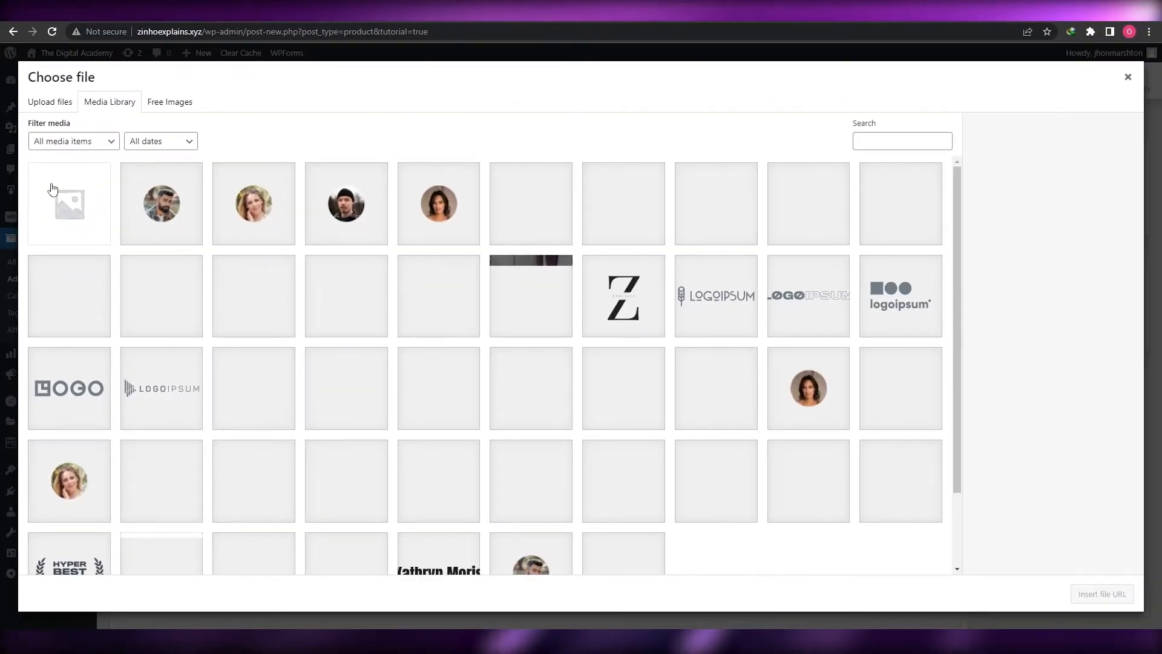
left_click(48, 104)
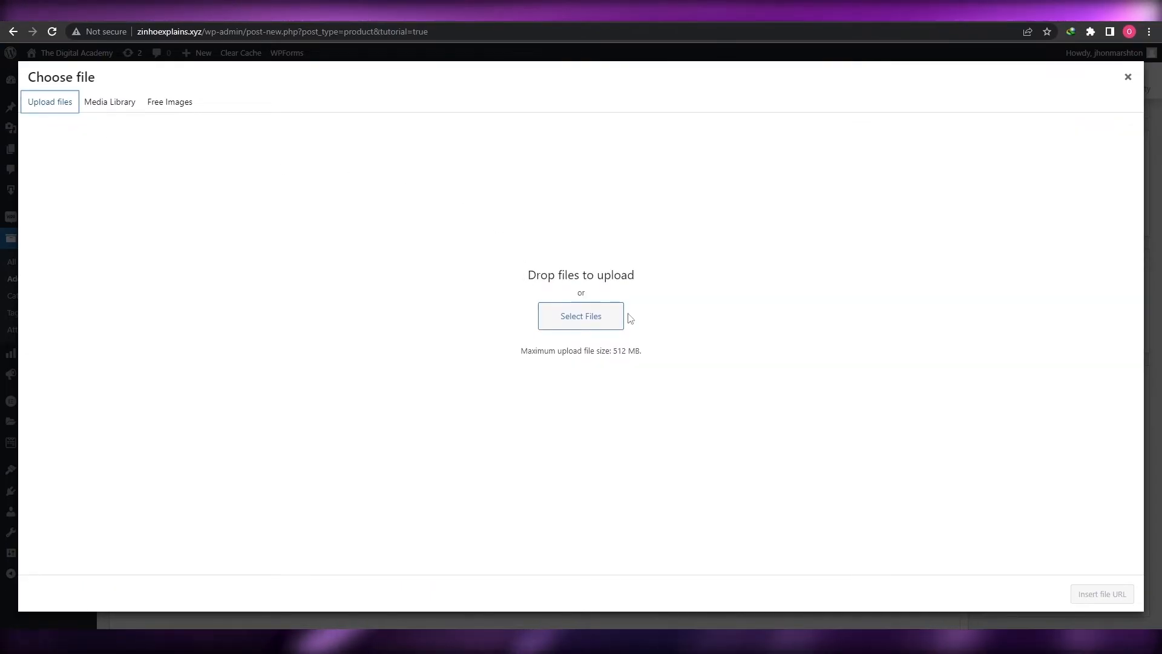
left_click(592, 314)
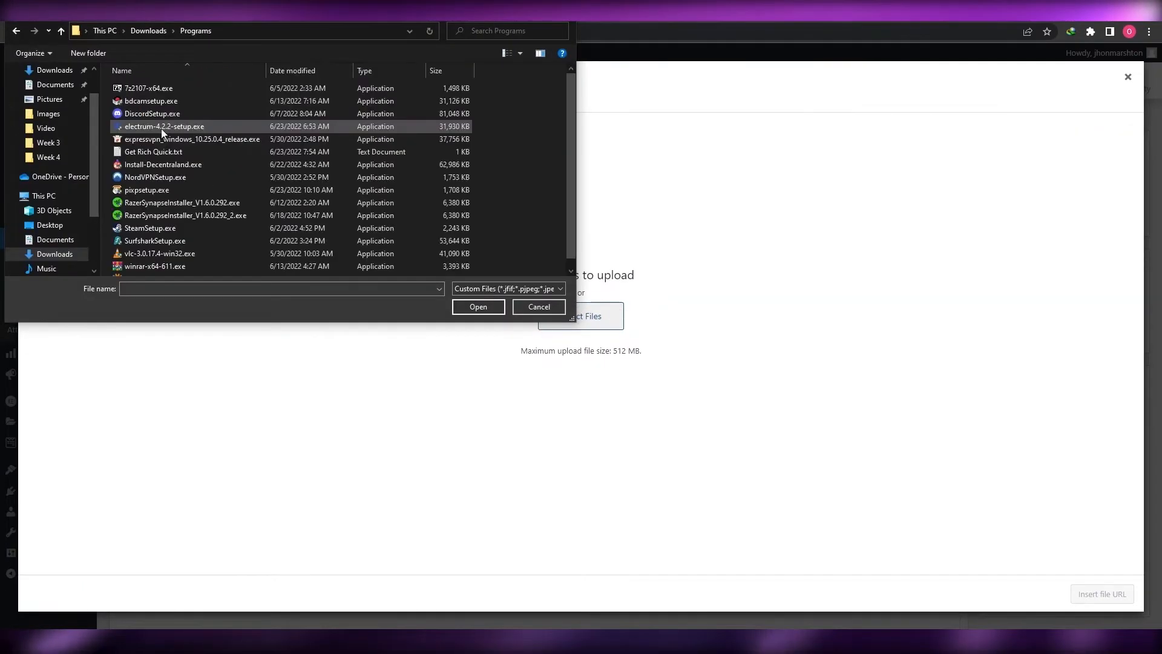
left_click(157, 152)
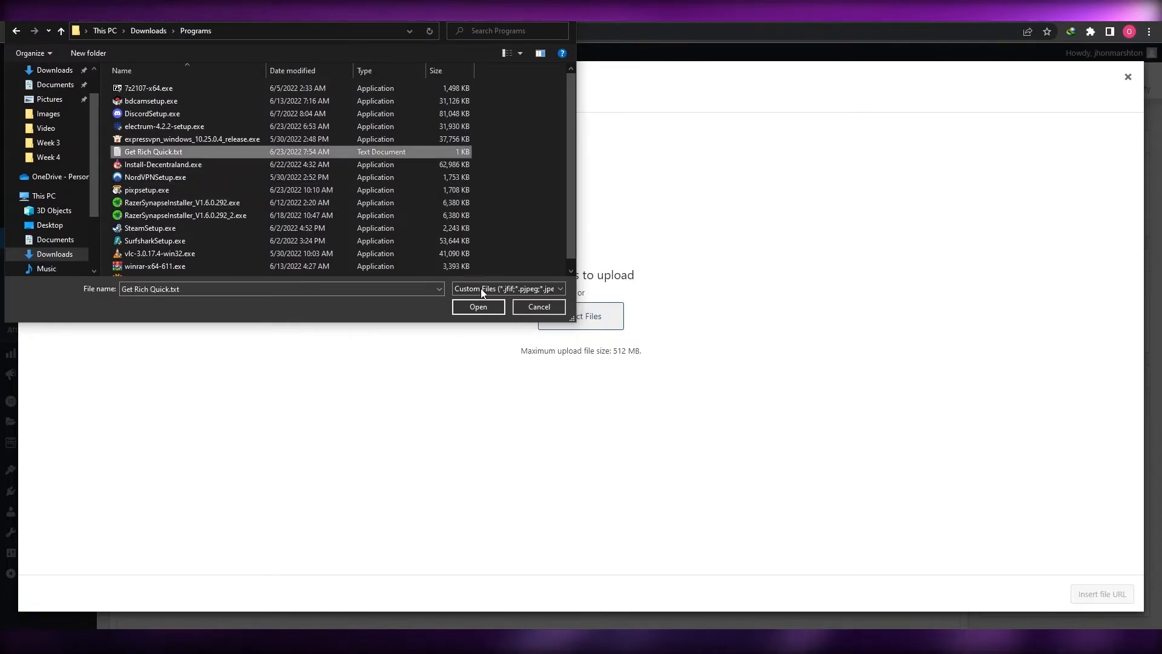
left_click(470, 308)
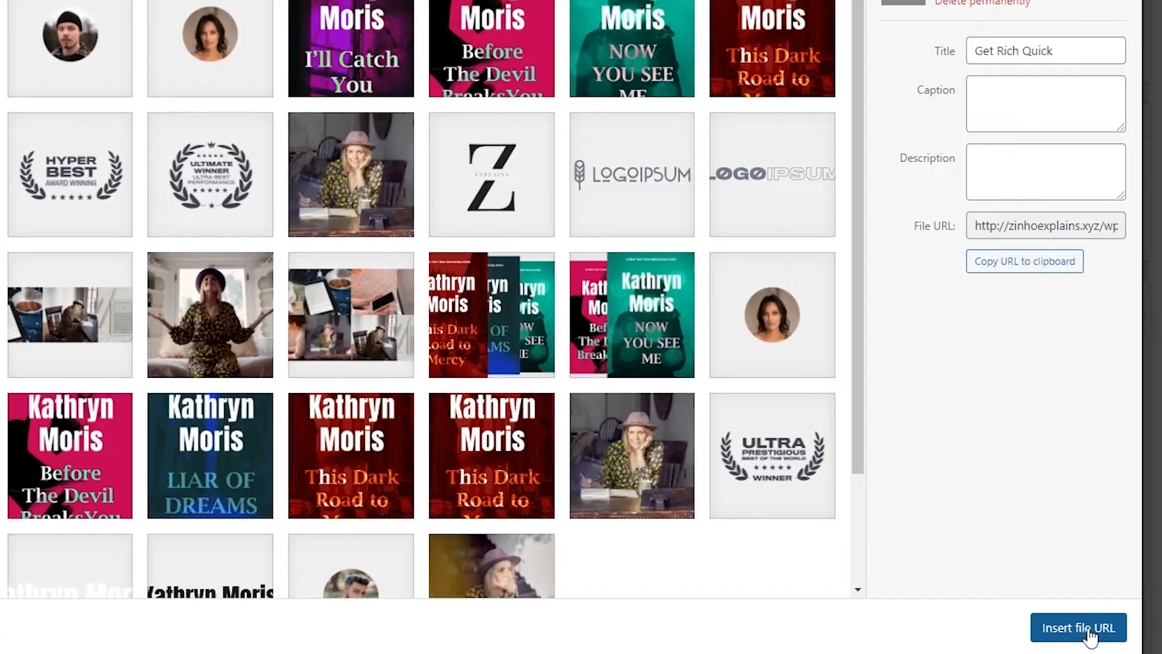
left_click(1101, 594)
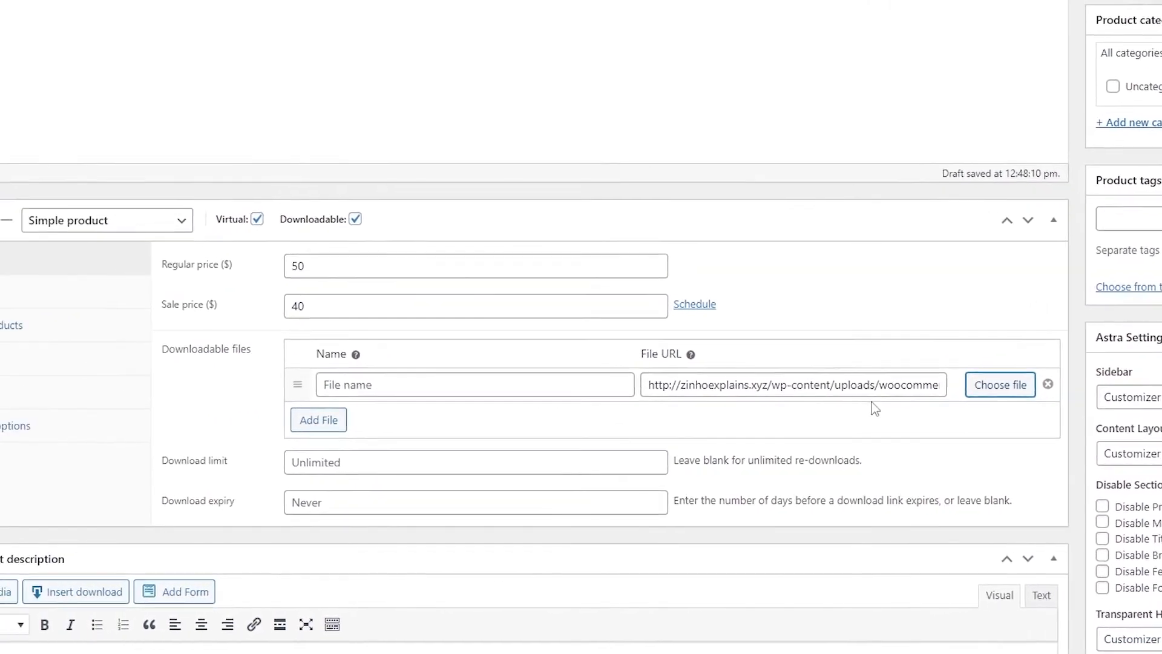
Name the downloadable file 'Secret to getting Rich'
left_click(602, 405)
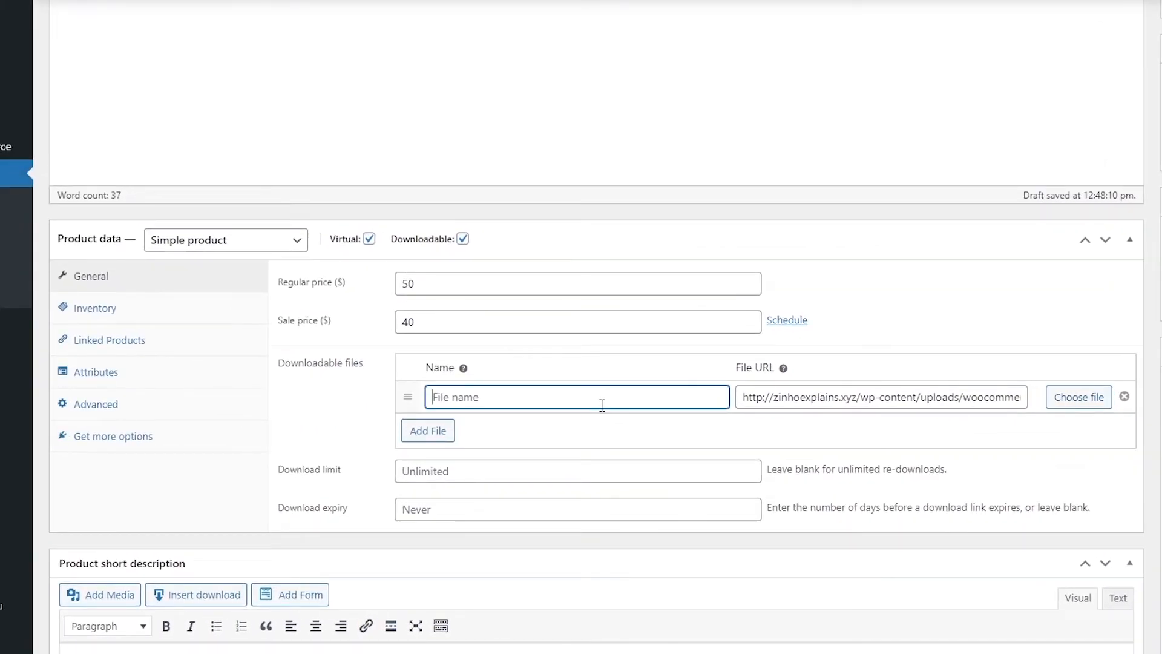
scroll(602, 404, "up", 5)
triple_click(116, 100)
key("ctrl+c")
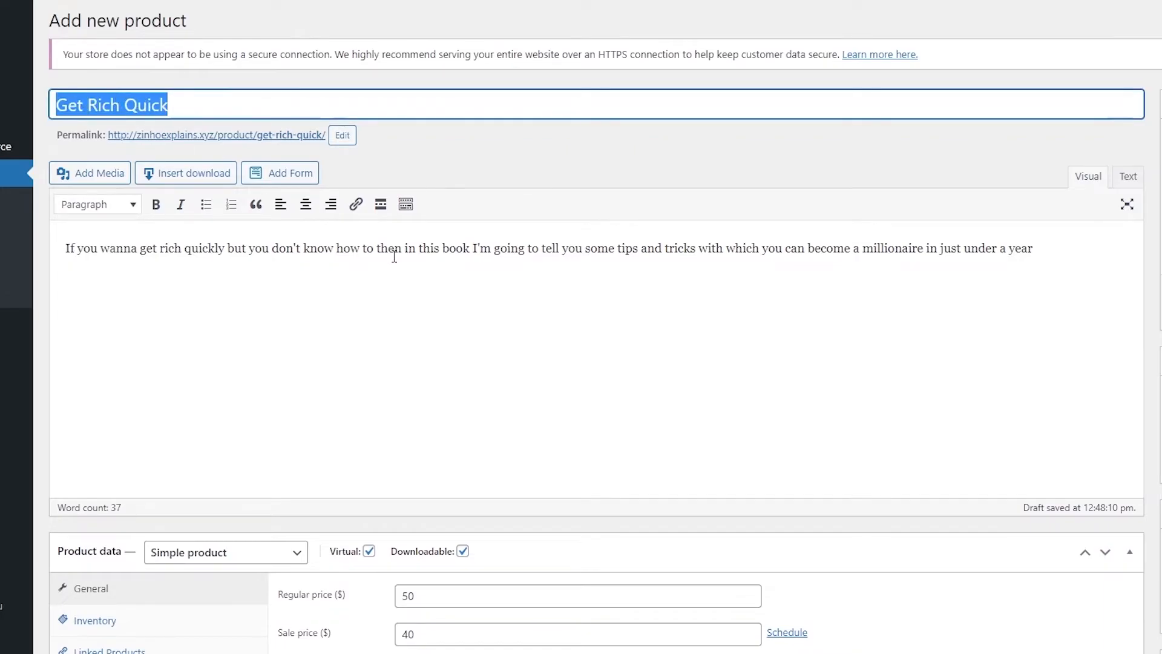
scroll(560, 424, "down", 5)
left_click(465, 396)
key("ctrl+v")
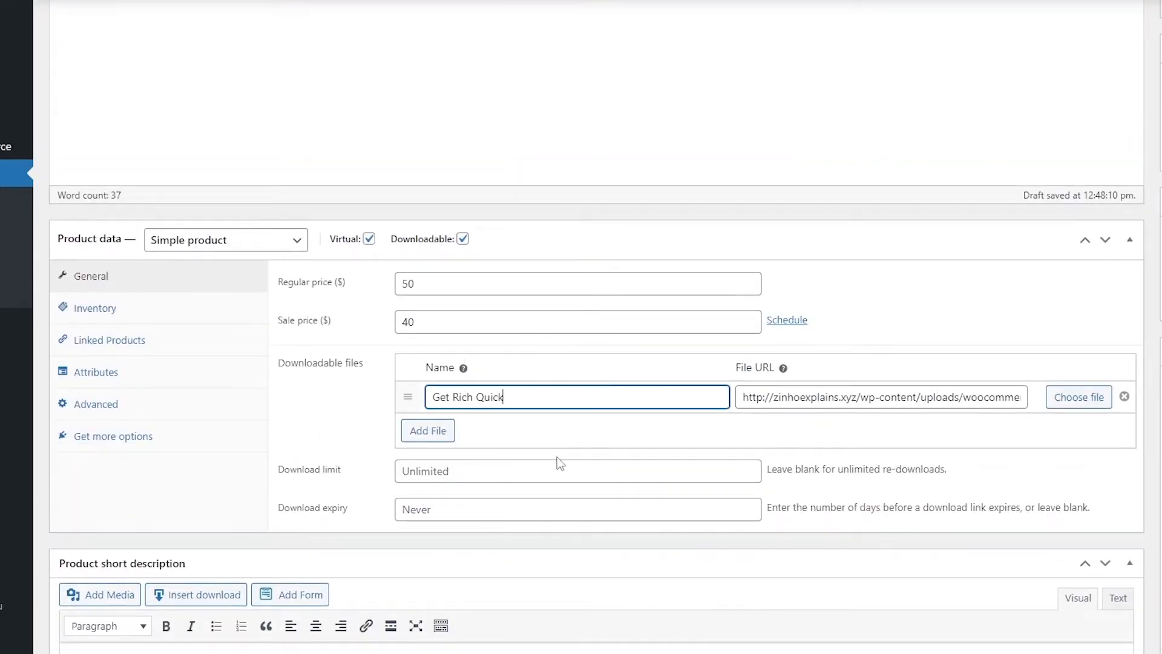
left_click_drag(518, 399, 387, 398)
type("Secret to getting Rich")
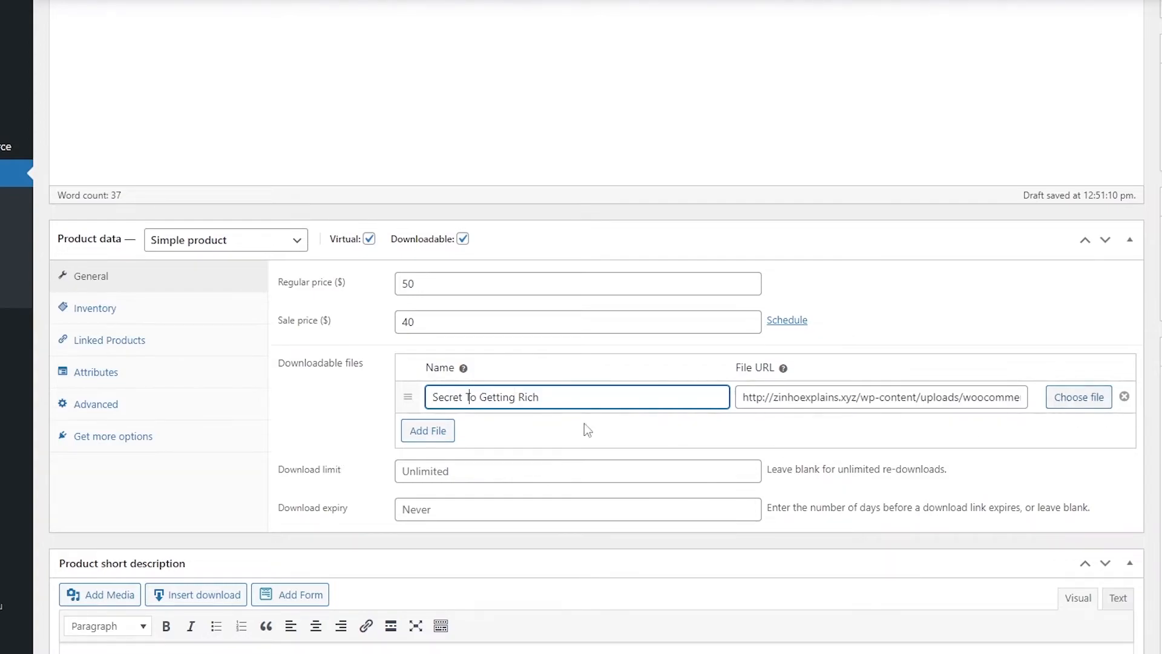
Set the file's download limit to 0
scroll(388, 430, "down", 1)
left_click(441, 401)
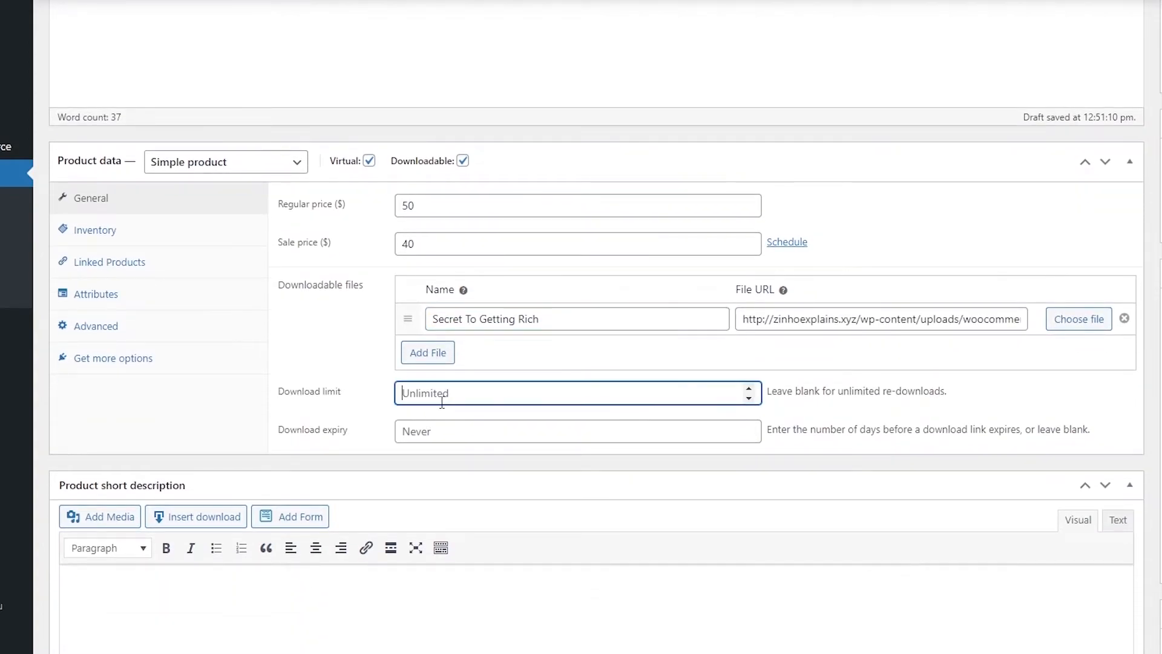
left_click(749, 390)
left_click(469, 435)
left_click(840, 444)
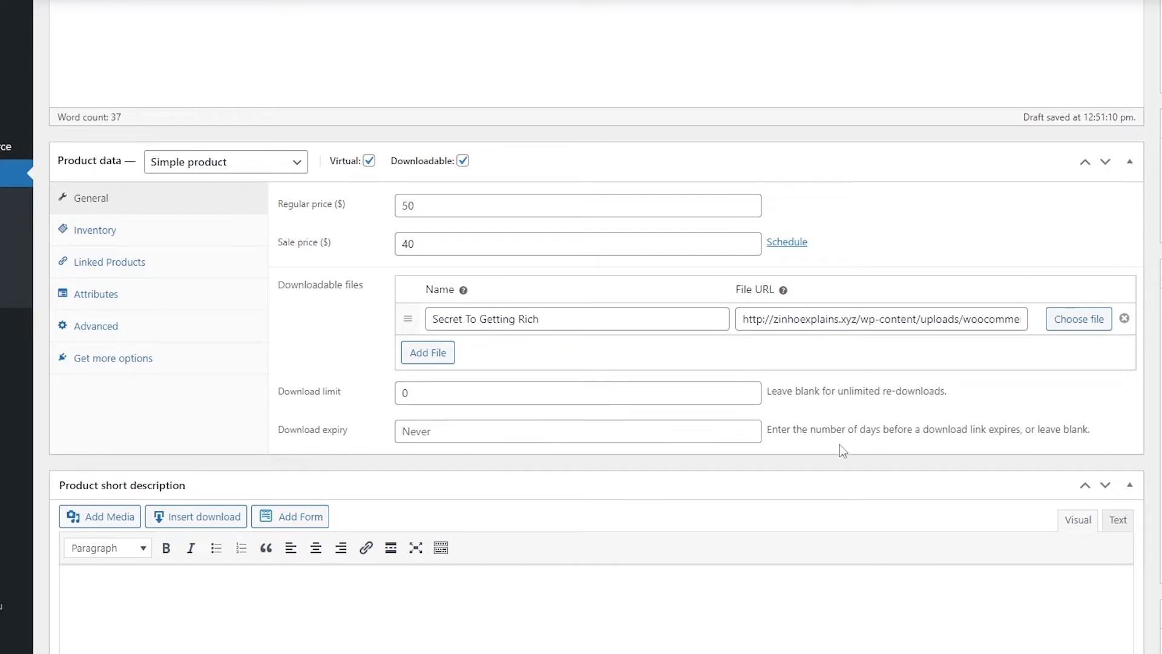
left_click(749, 398)
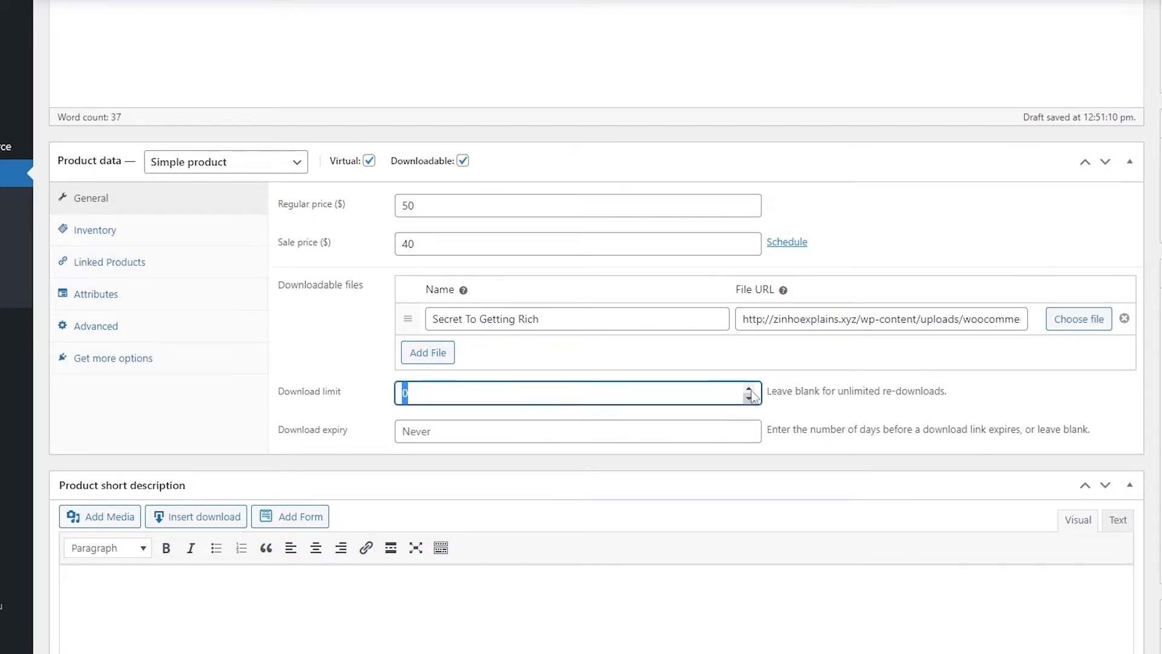
left_click(750, 399)
left_click(299, 400)
left_click(374, 413)
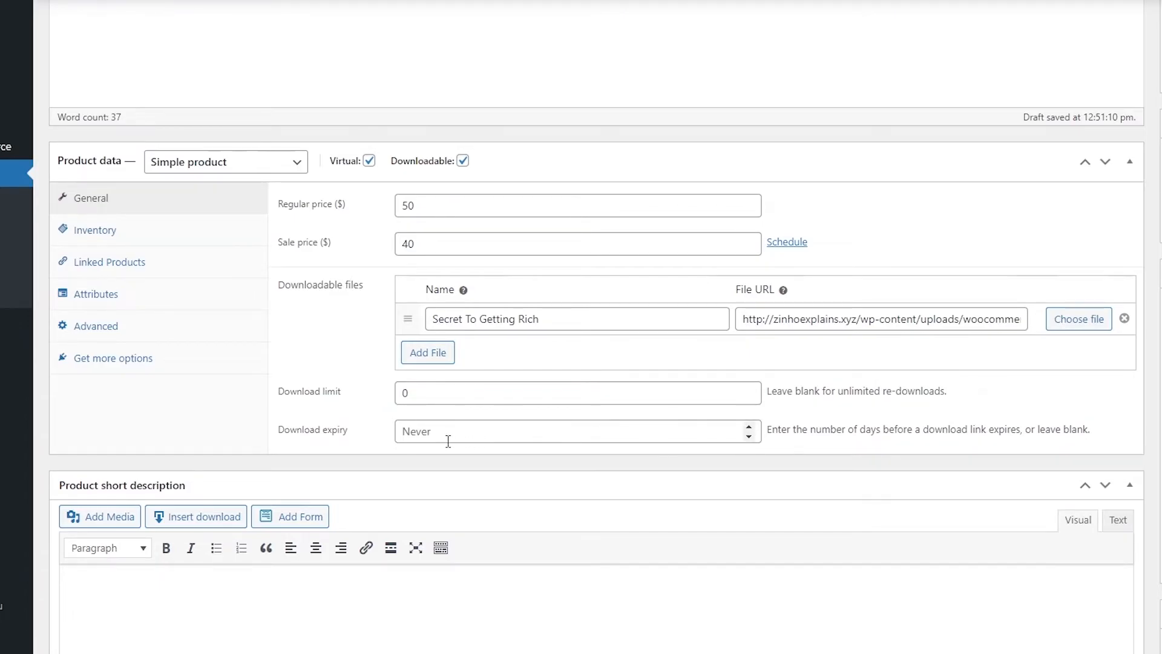
In Add Media, browse Create gallery and Product image, then switch to Insert from URL
scroll(688, 441, "down", 3)
scroll(592, 421, "up", 5)
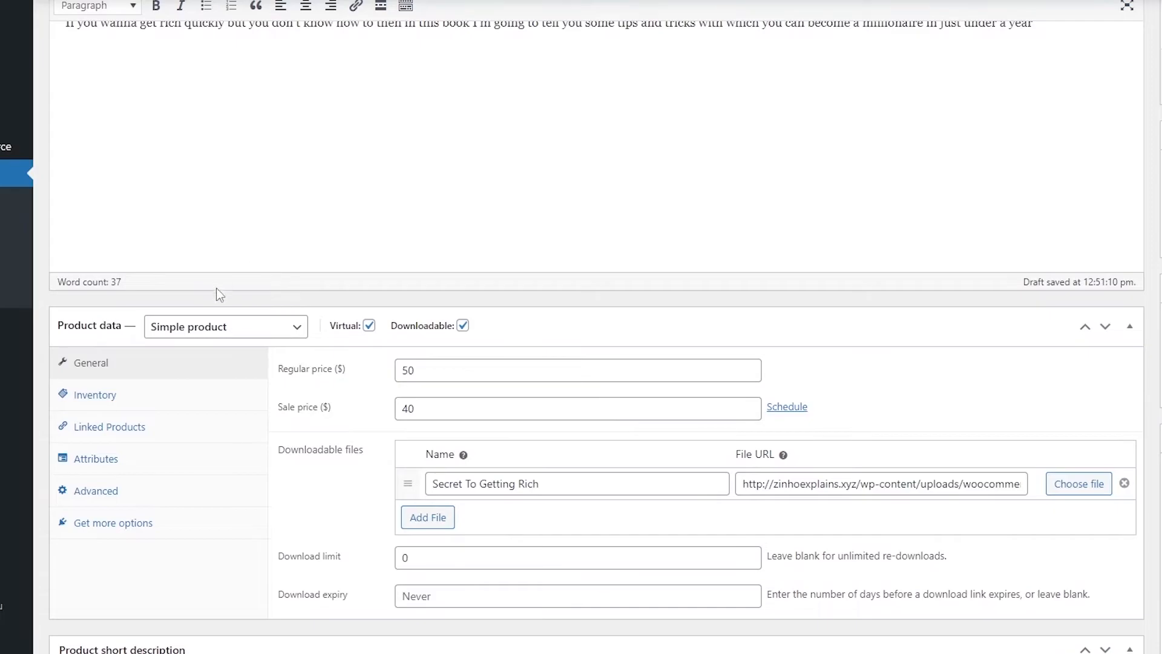
scroll(408, 443, "down", 5)
scroll(409, 445, "up", 7)
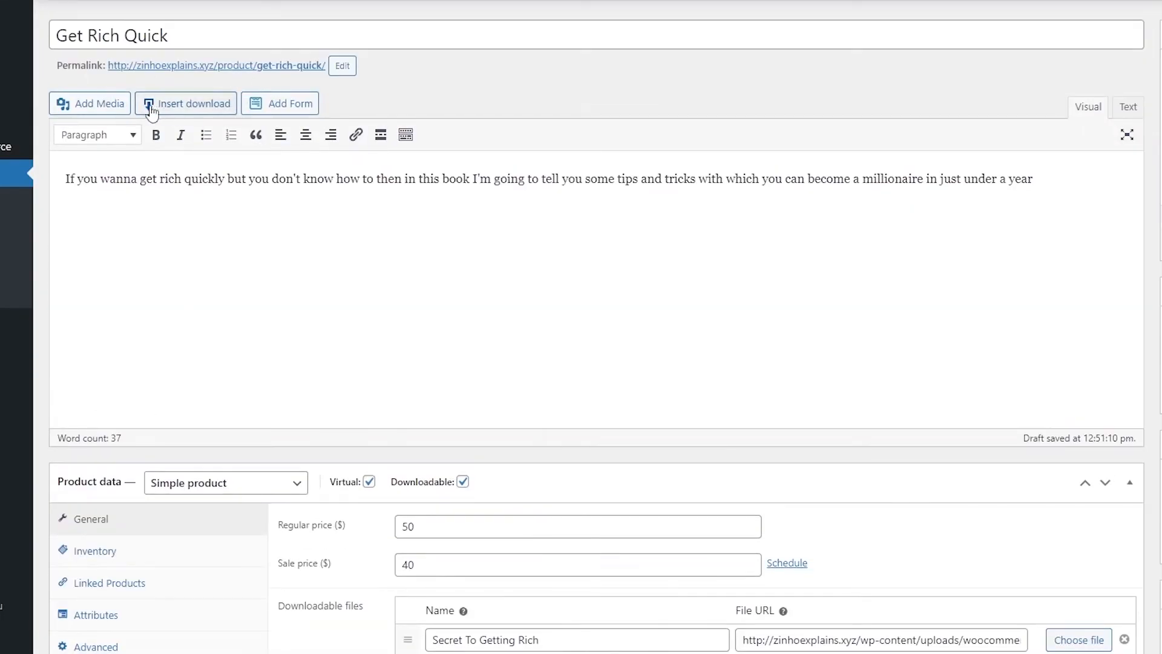
left_click(115, 103)
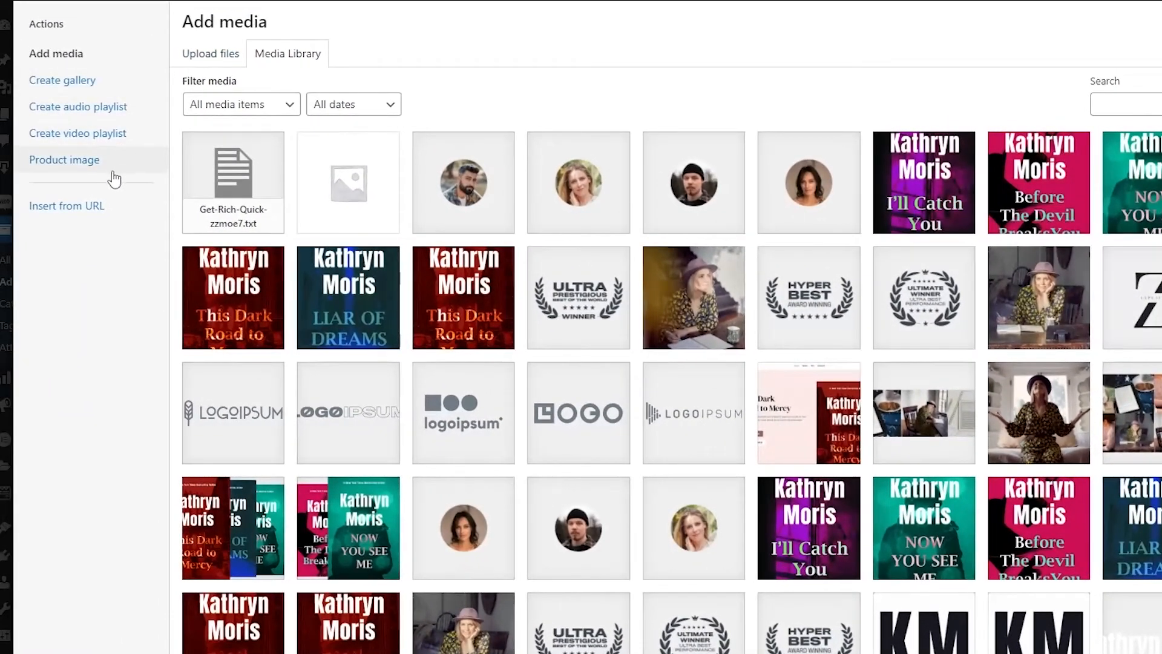
left_click(63, 80)
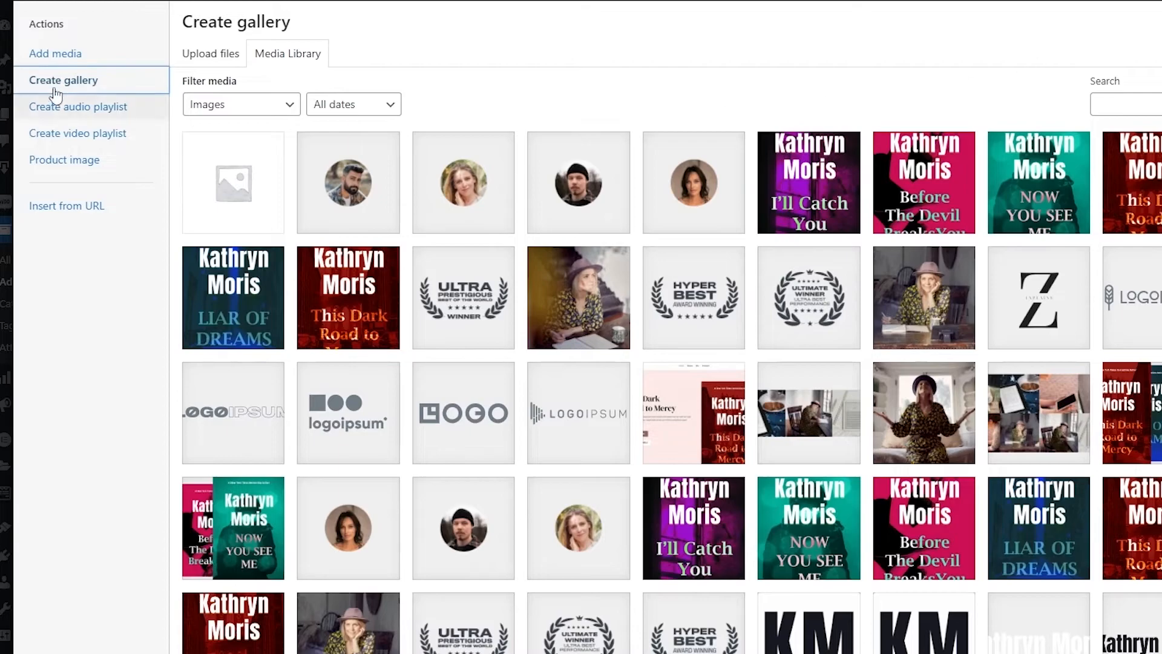
left_click(73, 165)
scroll(828, 544, "down", 3)
scroll(459, 543, "up", 5)
left_click(103, 213)
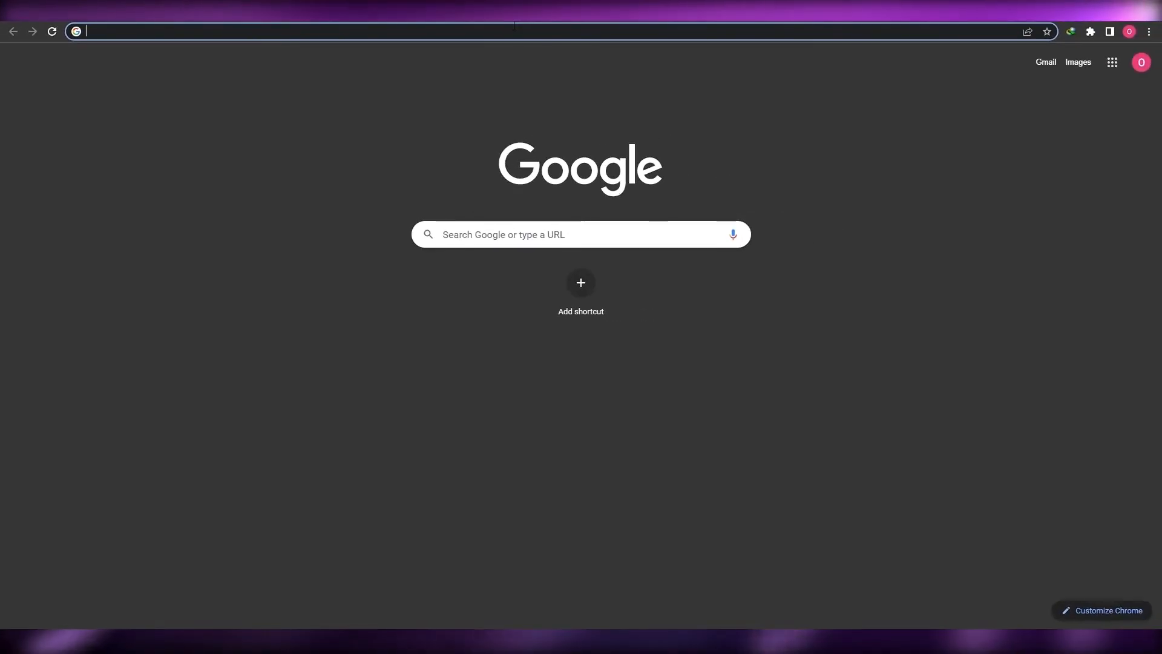
Search Google Images for get rich quick book and preview The Get Rich Quick Book cover
type("get rich quick book")
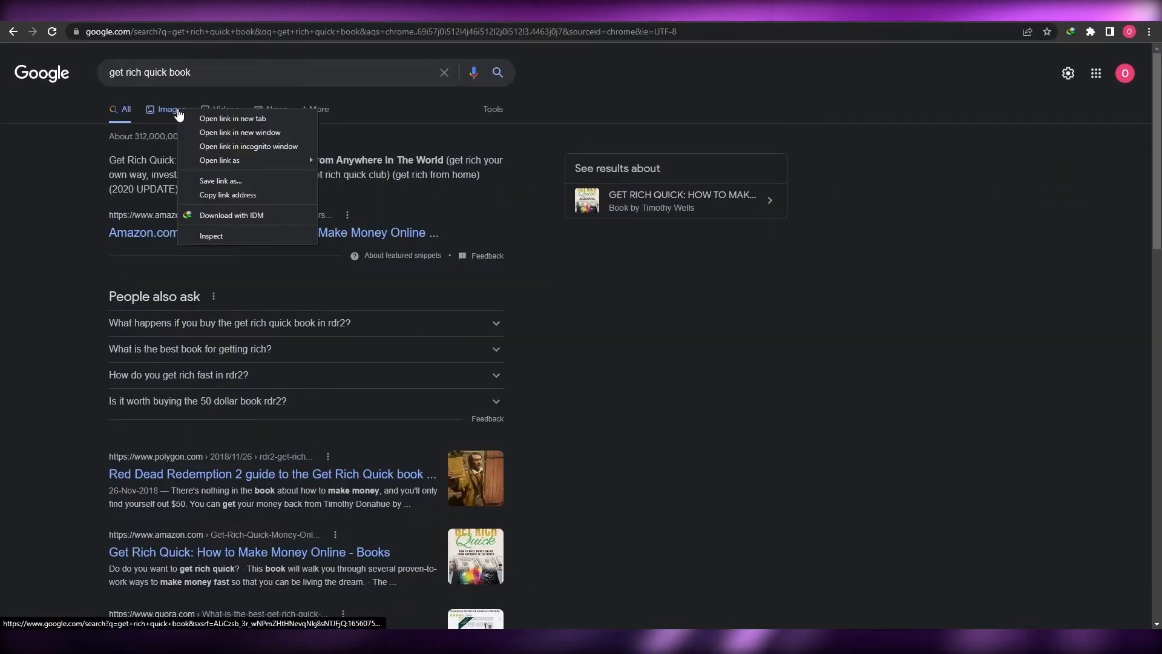
left_click(176, 112)
left_click(173, 111)
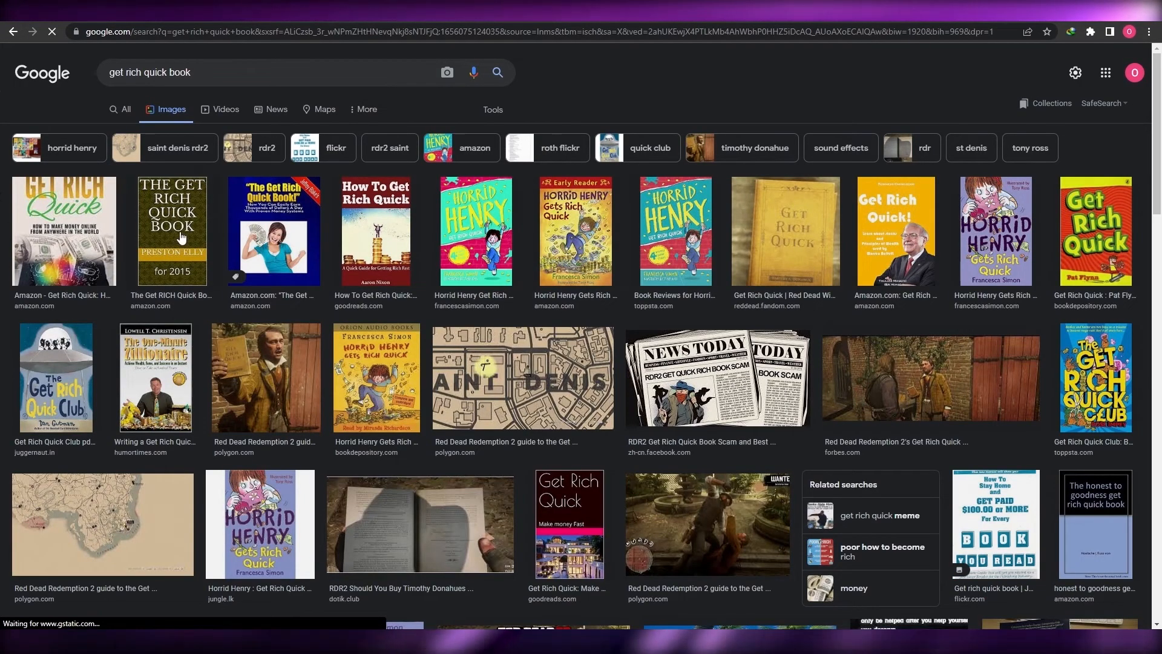
left_click(195, 216)
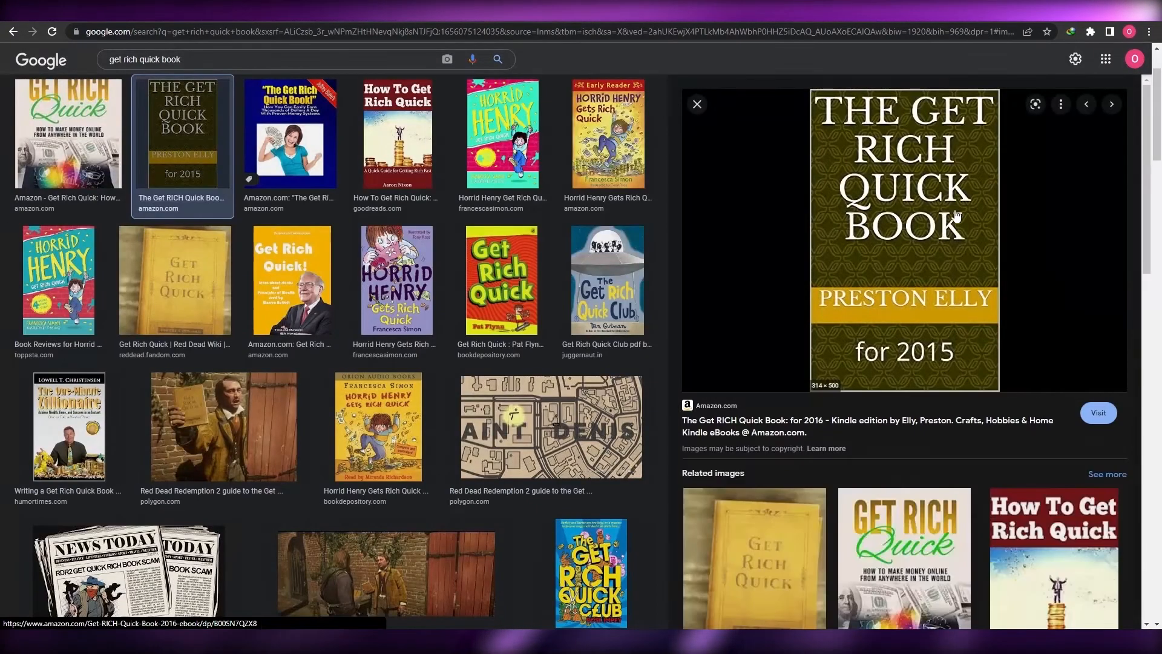
Save the cover image into Downloads > Images, replacing the existing file
right_click(891, 185)
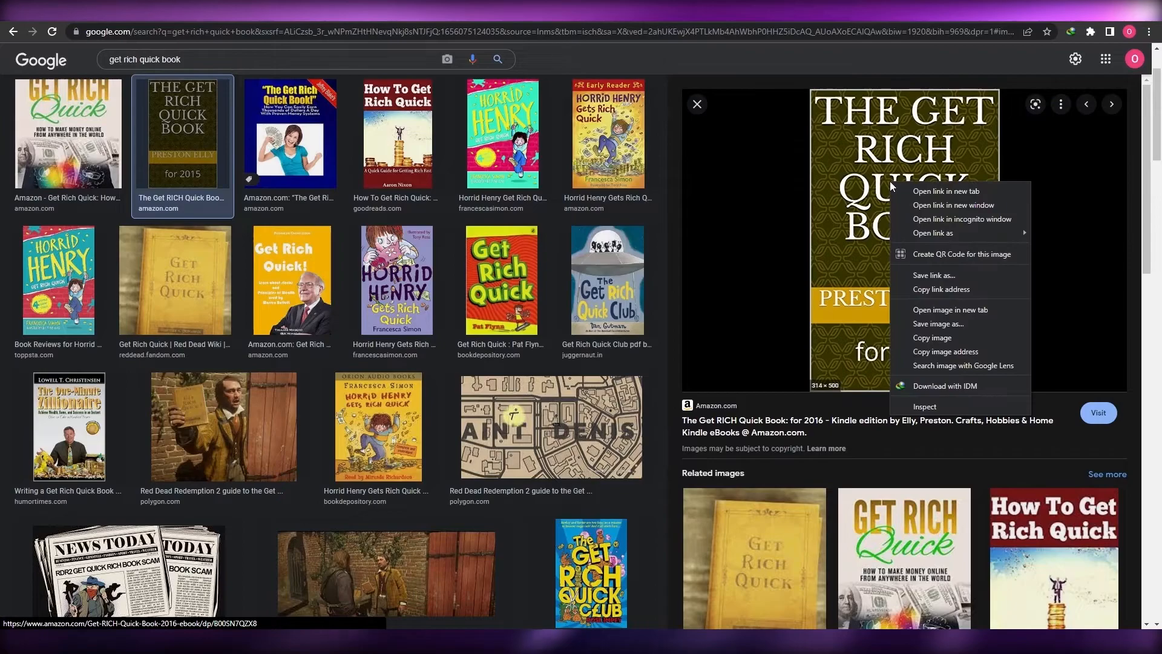
left_click(953, 326)
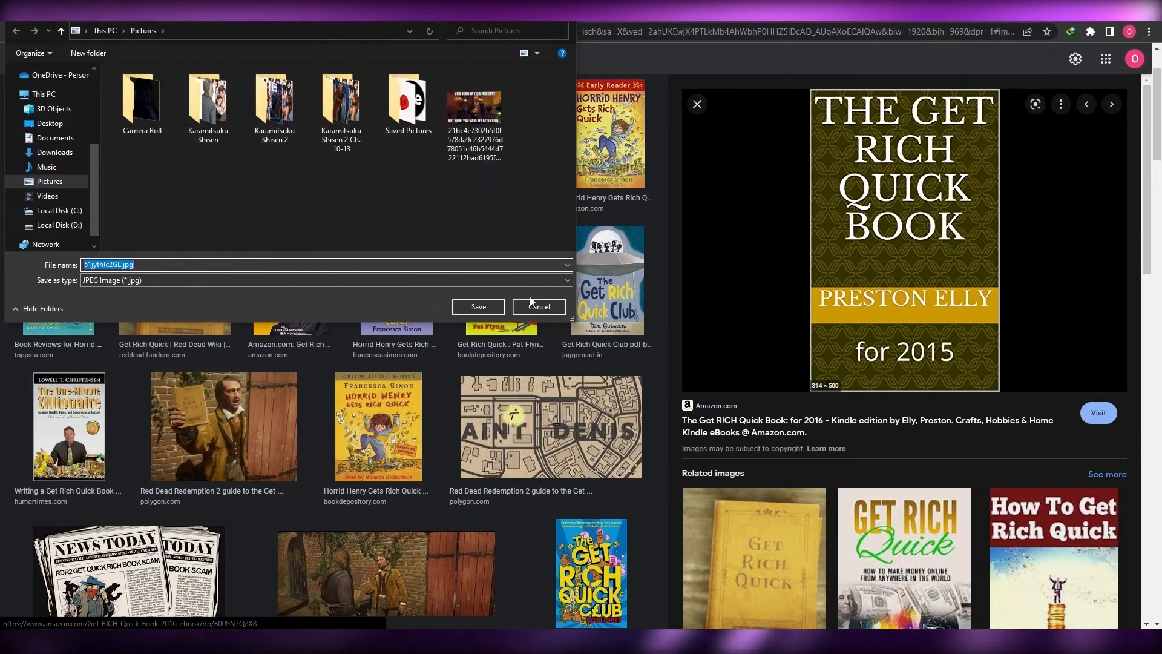
left_click(49, 195)
left_click(48, 84)
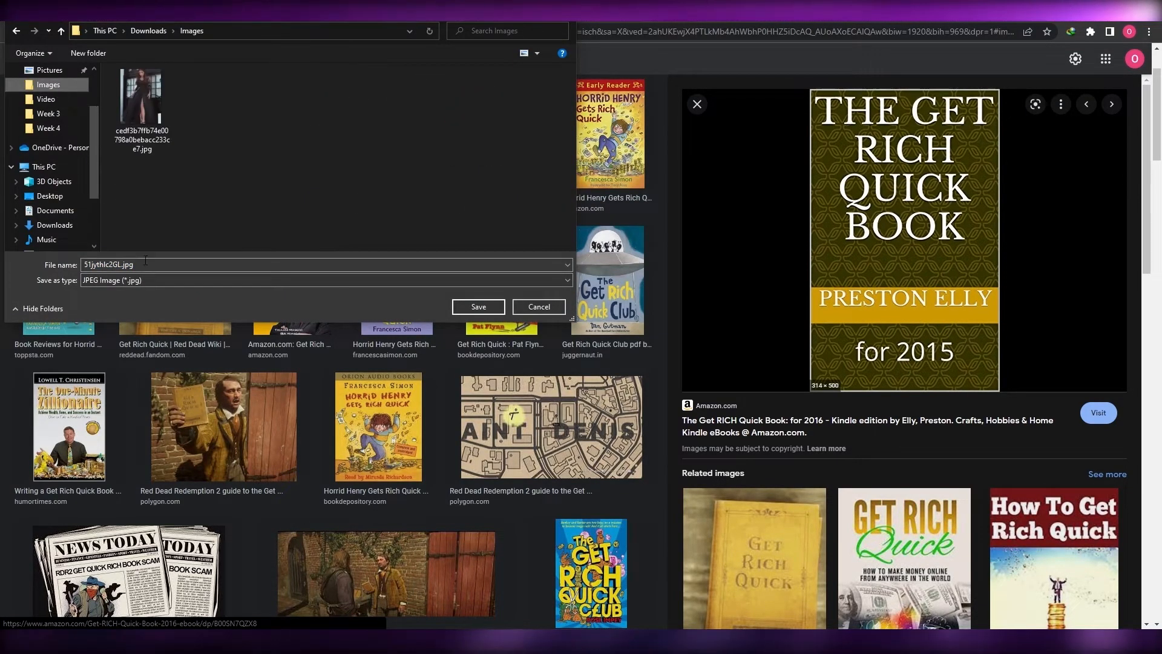
left_click(141, 100)
key("shift+Delete")
key("Return")
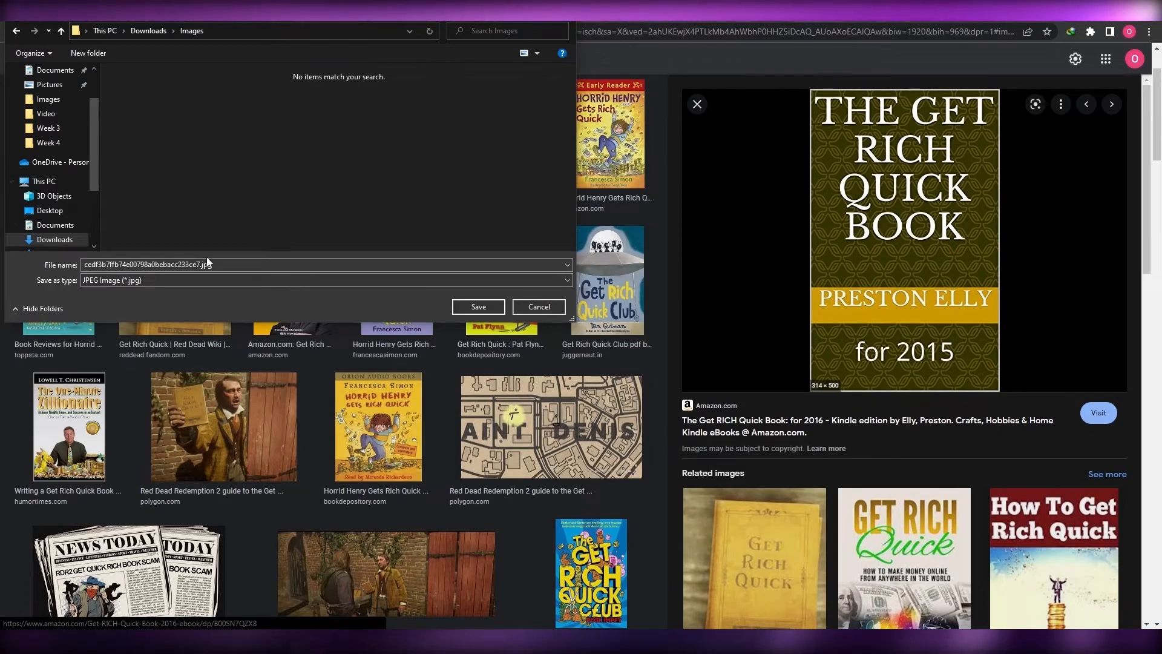
left_click(484, 308)
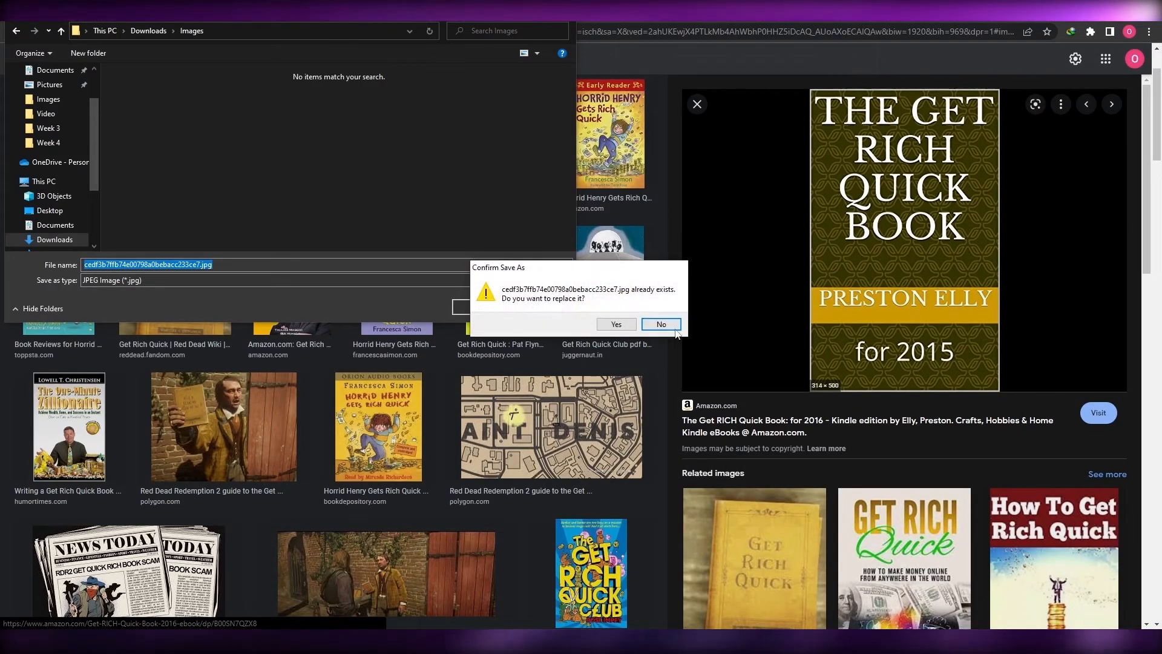
left_click(614, 324)
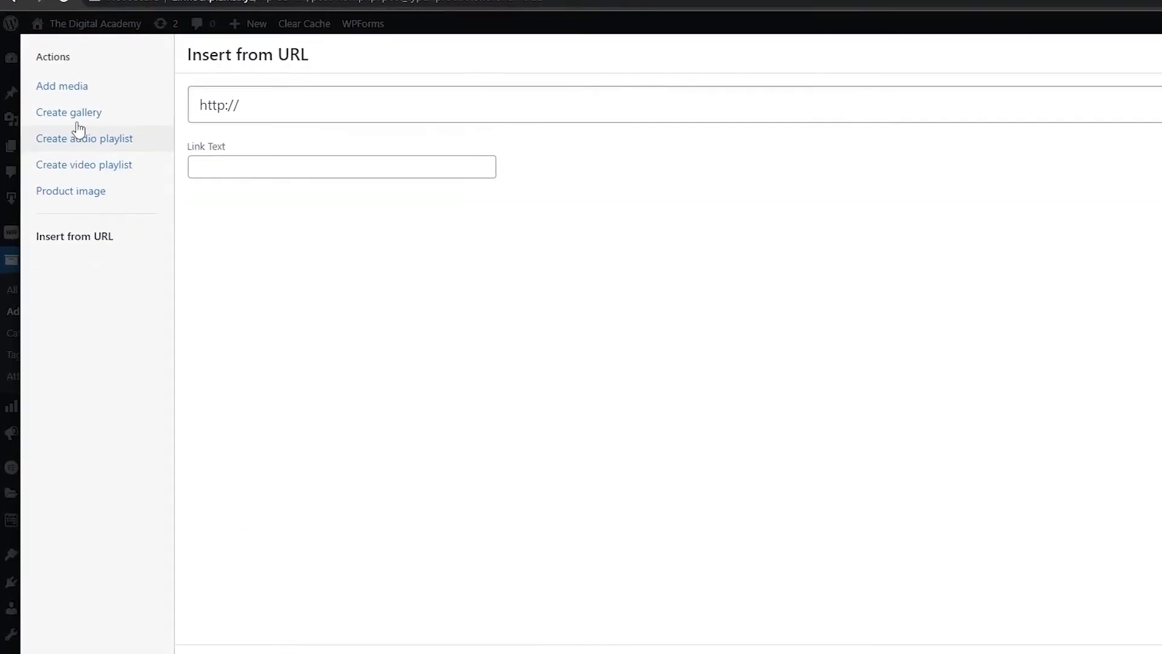
Upload the saved book-cover JPG from the computer and insert it into the product description
left_click(72, 87)
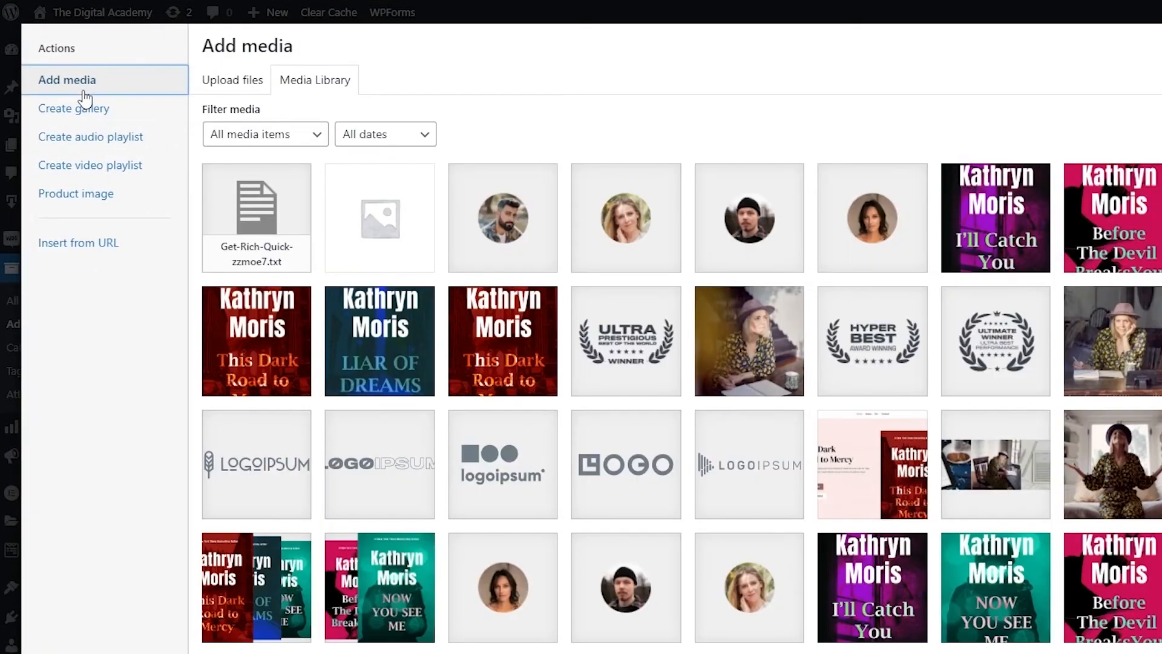
left_click(223, 91)
left_click(919, 359)
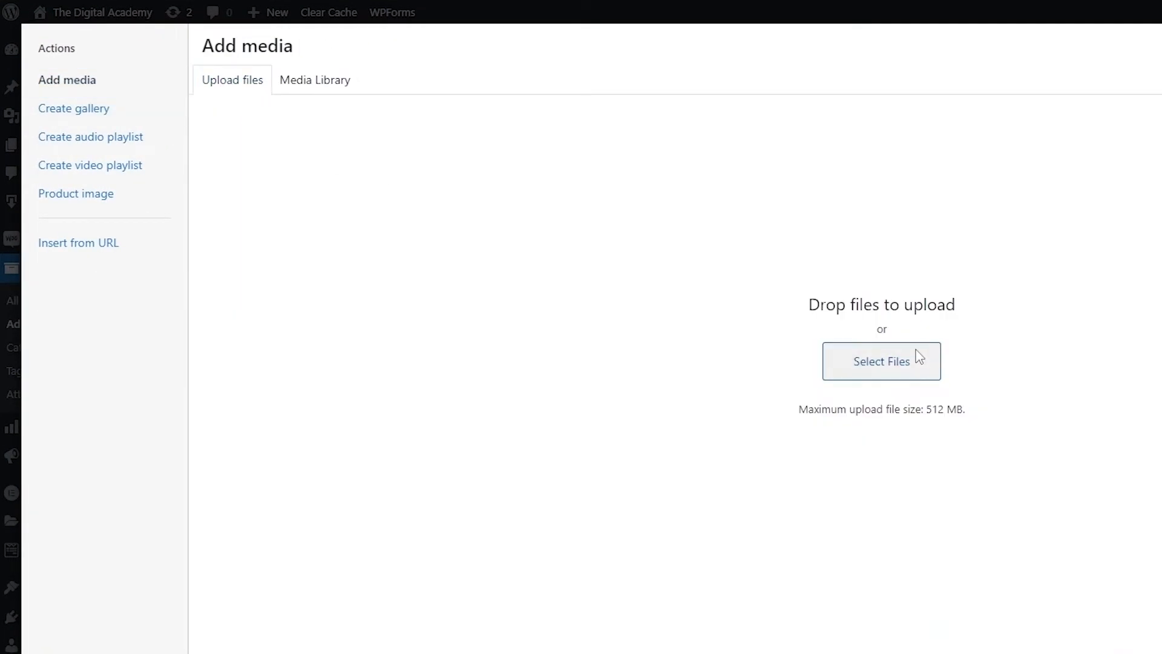
left_click(69, 135)
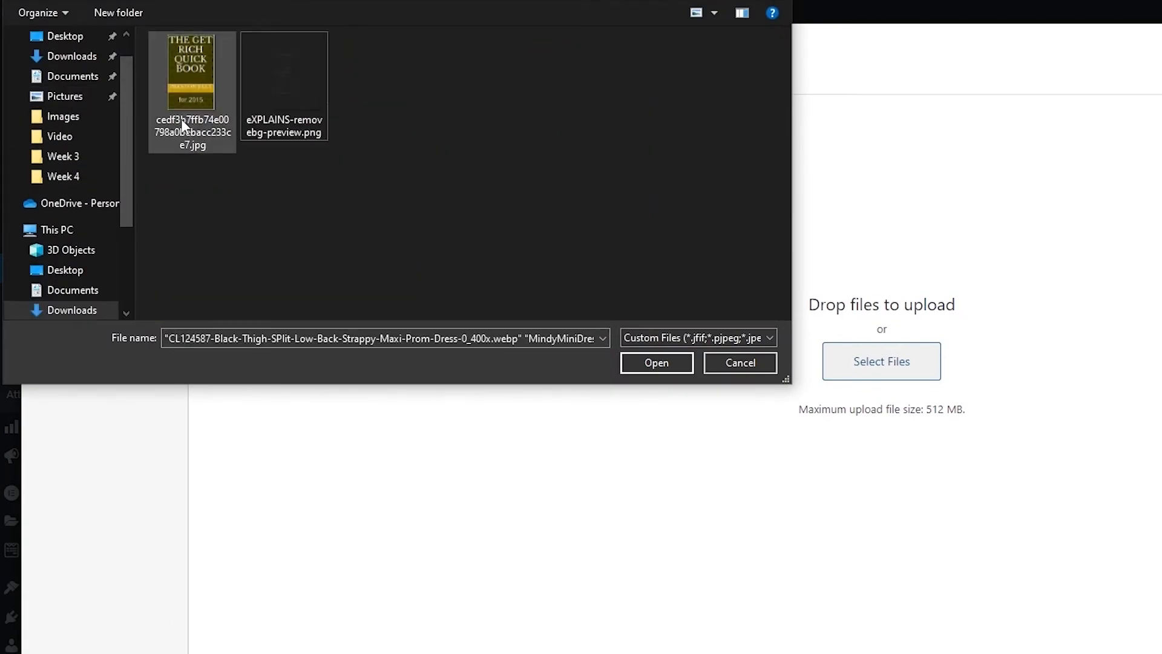
left_click(183, 124)
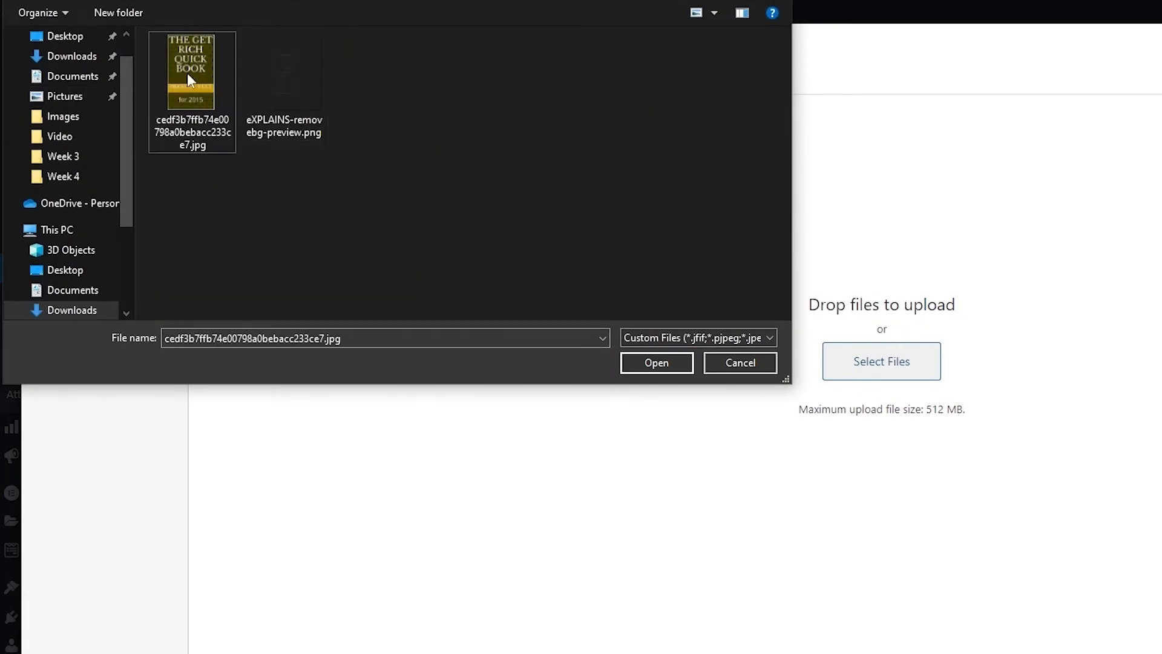
double_click(176, 143)
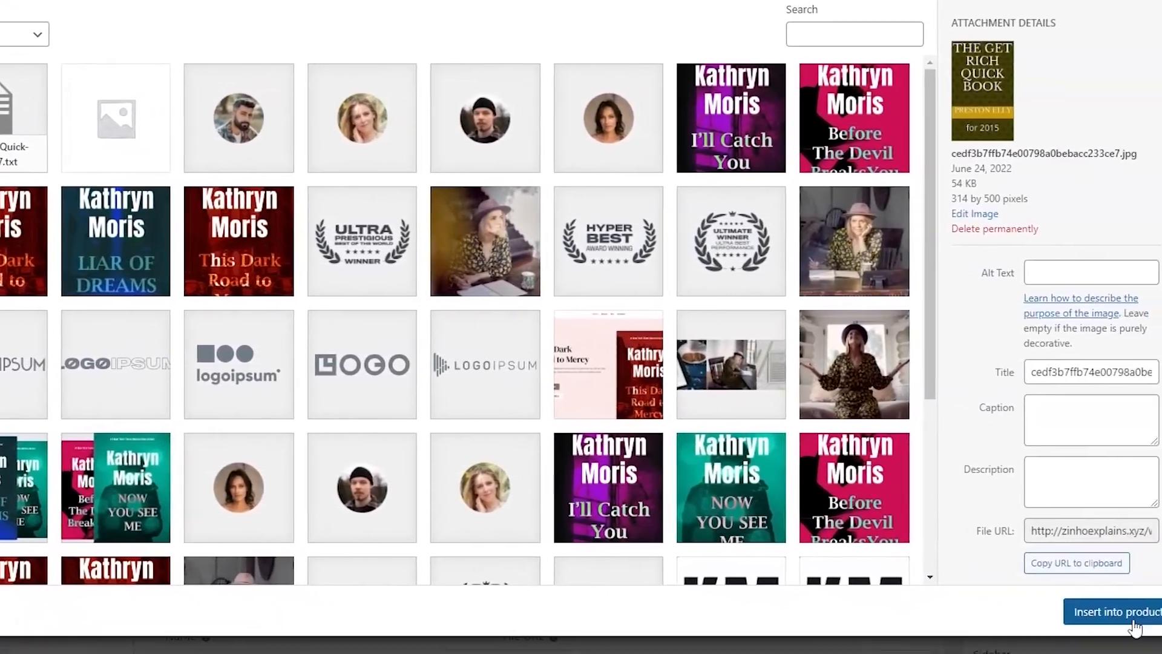
left_click(1110, 612)
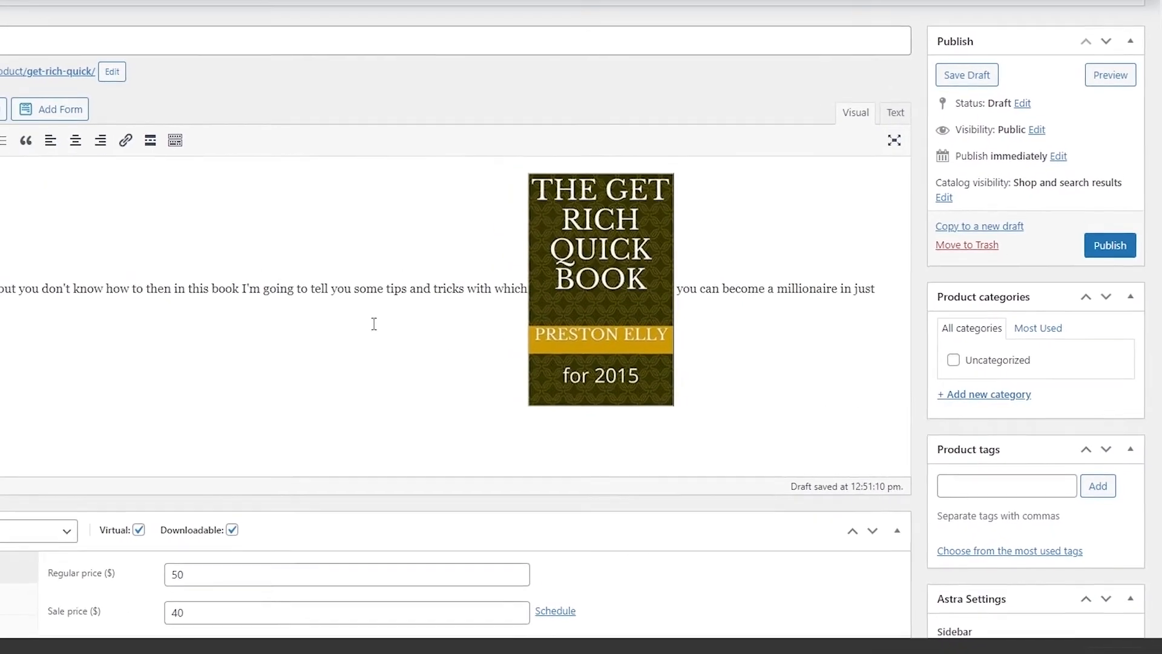
Left-align the cover image so the pitch text wraps beside it, resized to about 192 × 306
scroll(513, 251, "down", 3)
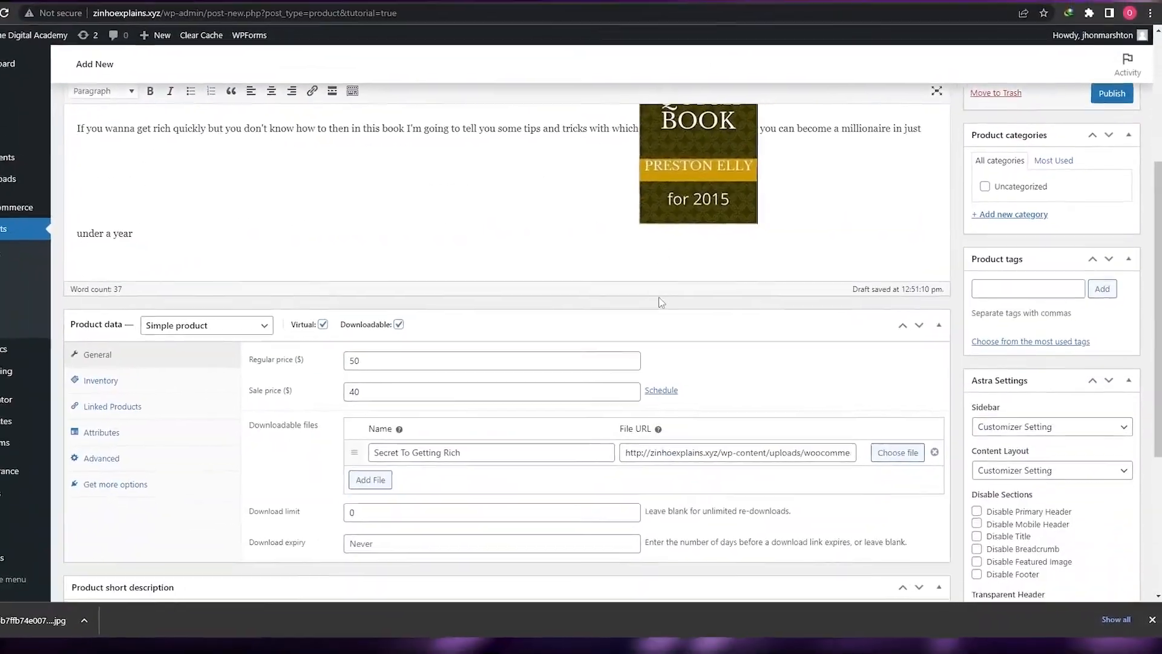
scroll(662, 302, "up", 3)
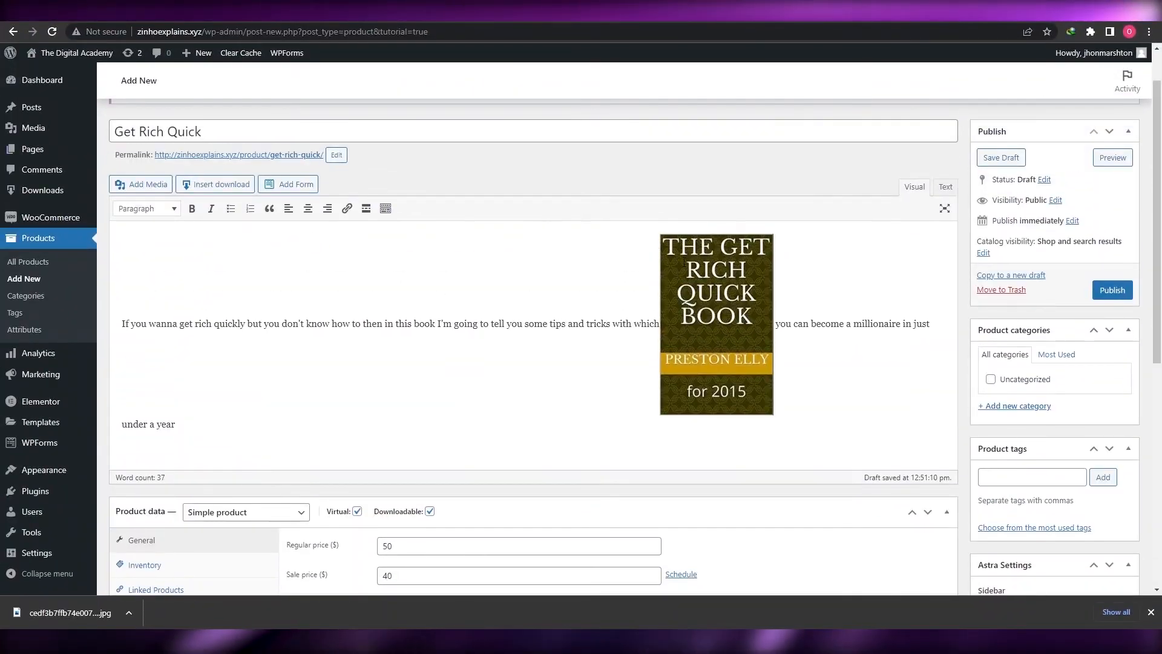
left_click(710, 241)
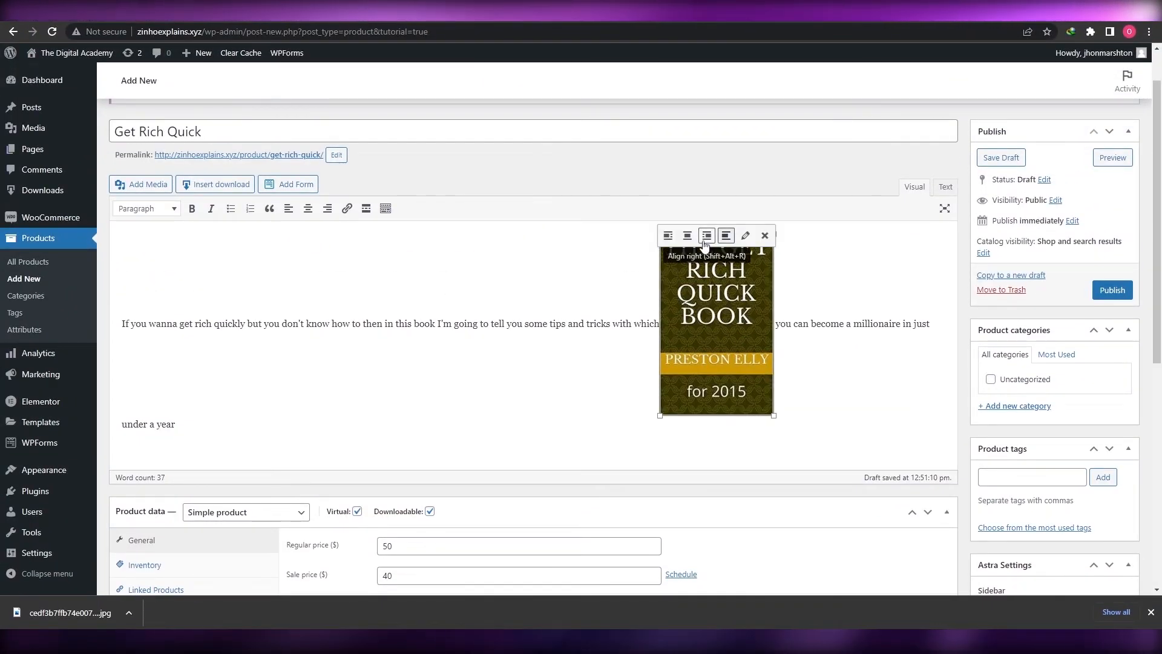
left_click(667, 236)
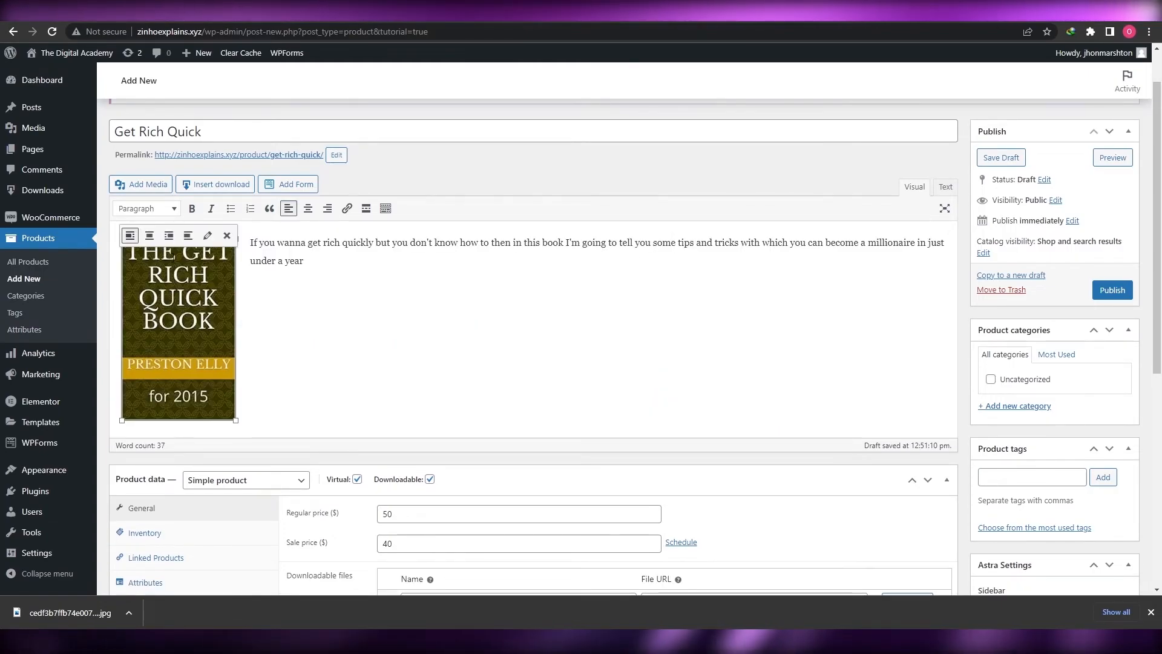
left_click(149, 235)
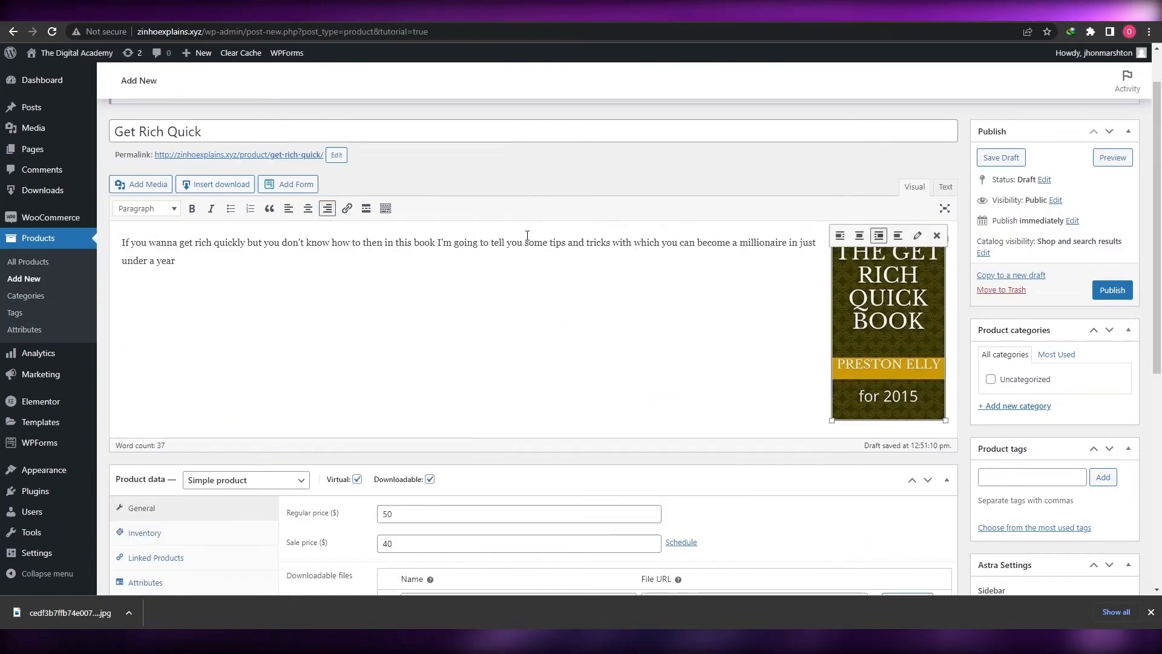
left_click(524, 234)
left_click(896, 237)
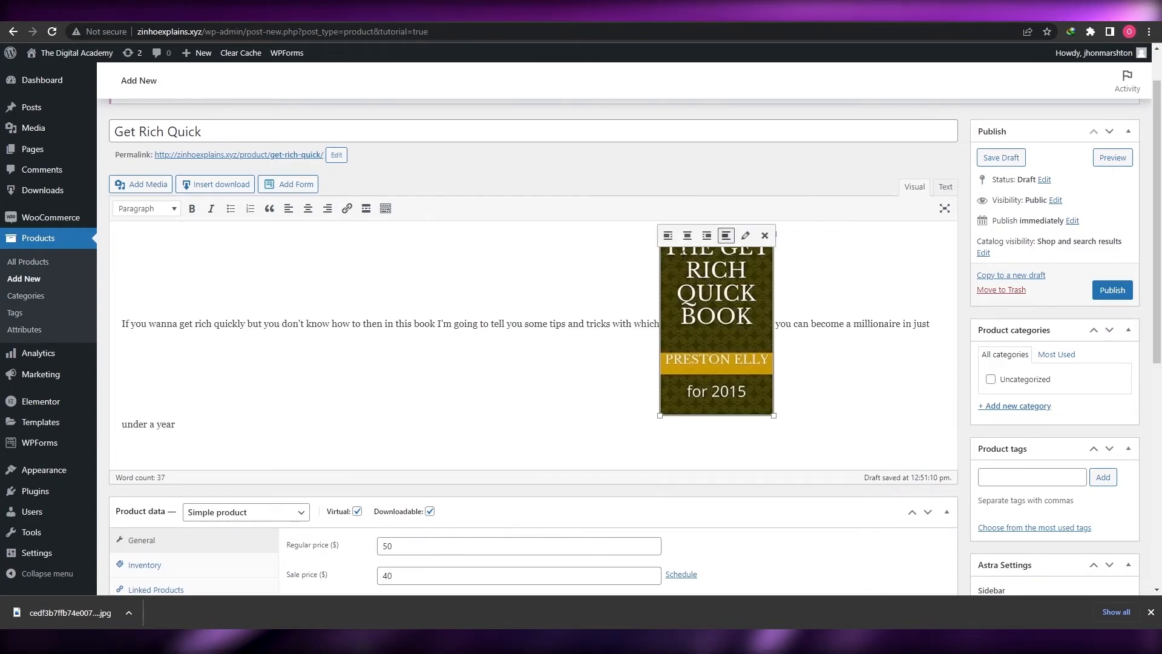
left_click(668, 235)
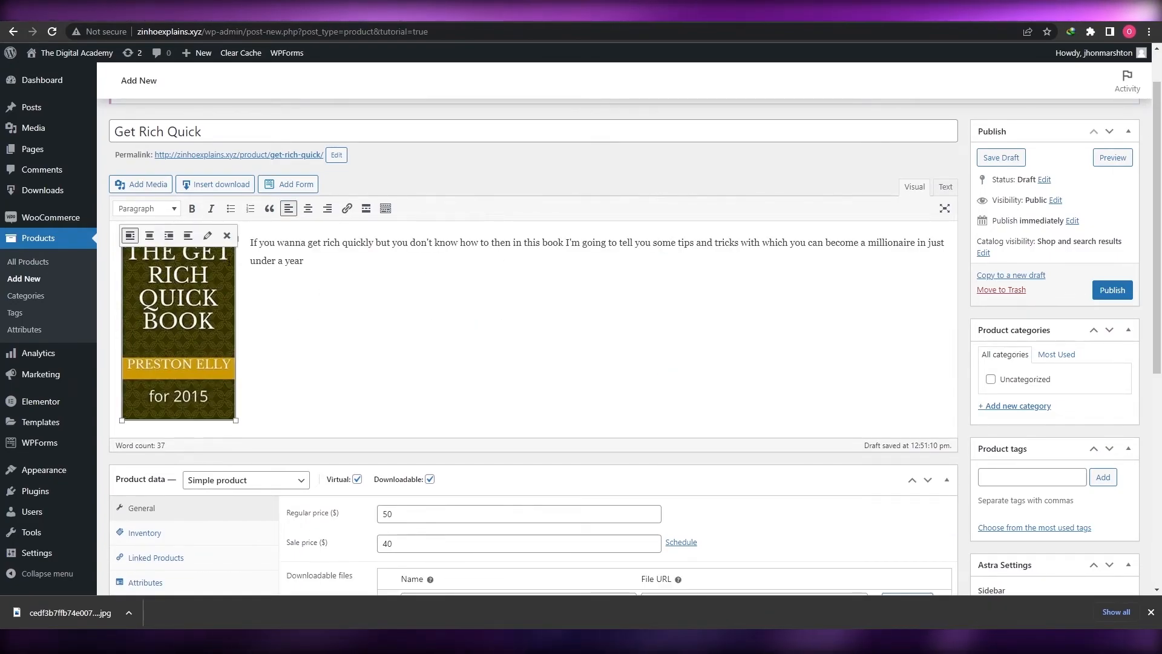
left_click_drag(235, 420, 236, 430)
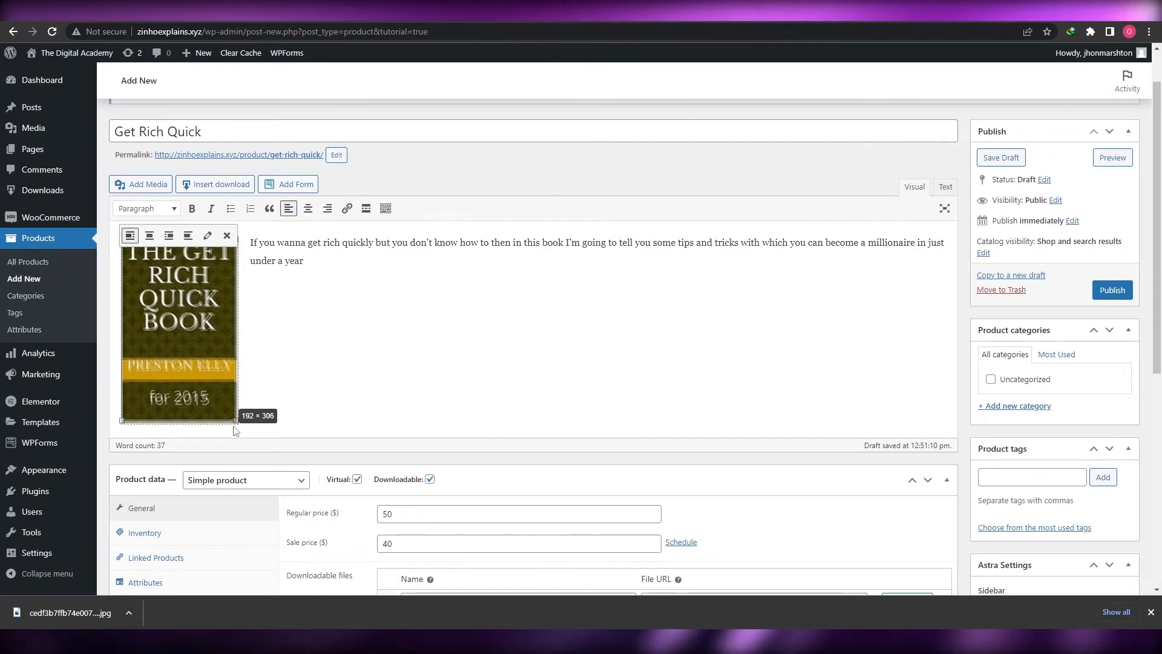
left_click(324, 415)
scroll(326, 417, "down", 4)
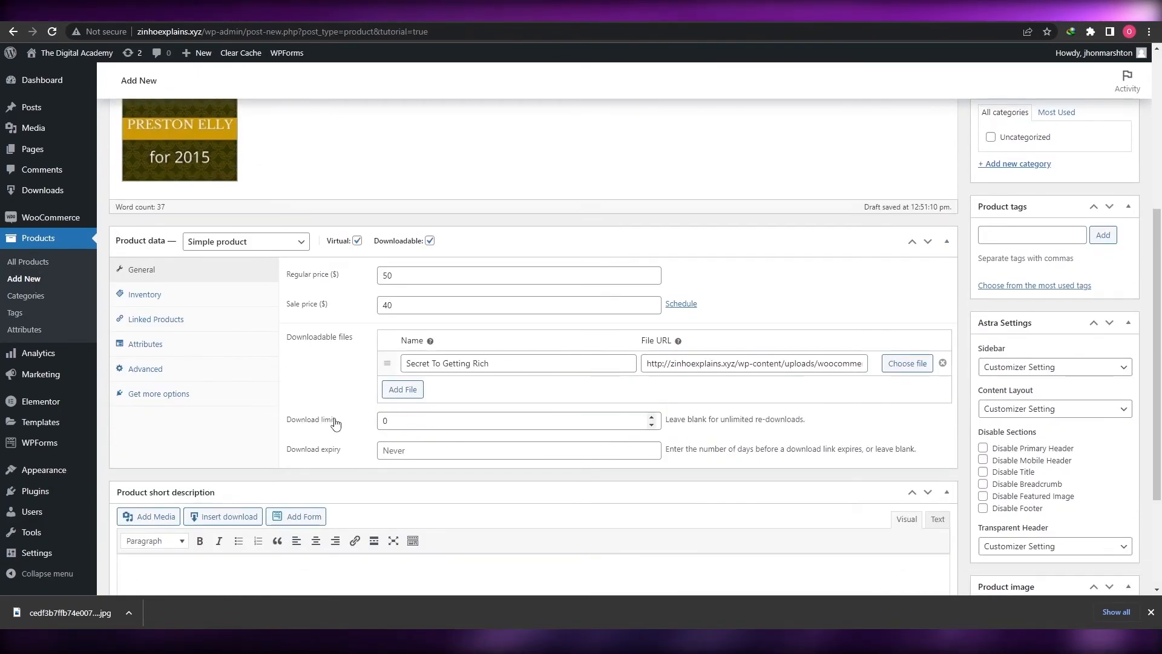
scroll(336, 424, "down", 3)
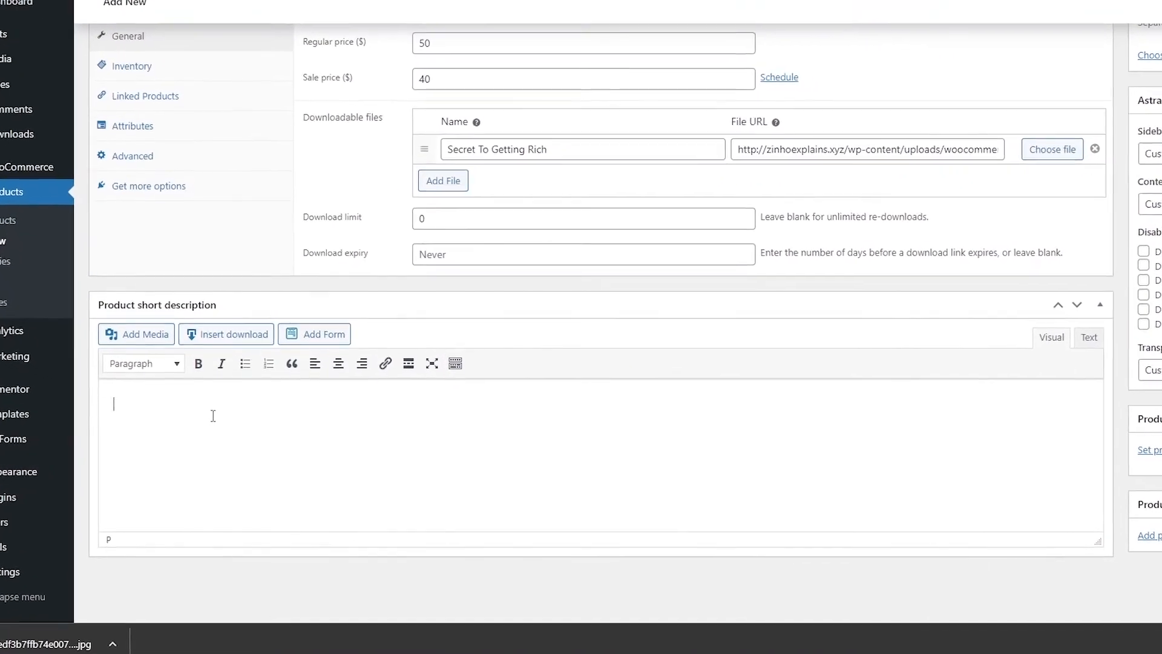
left_click(214, 412)
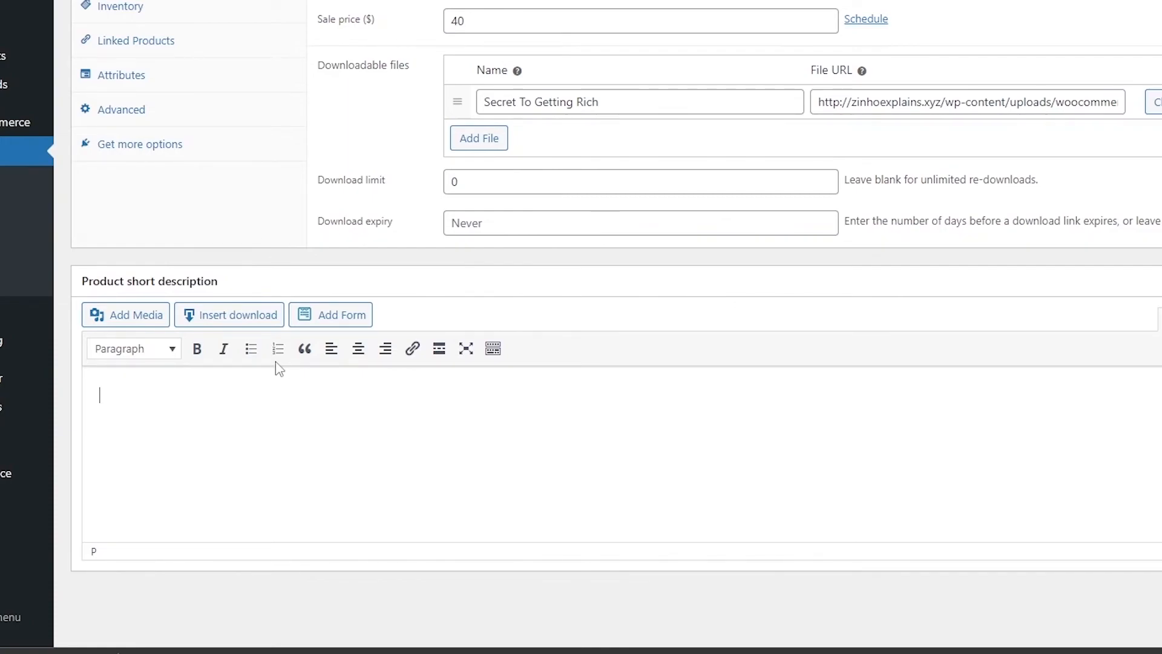
scroll(826, 454, "up", 10)
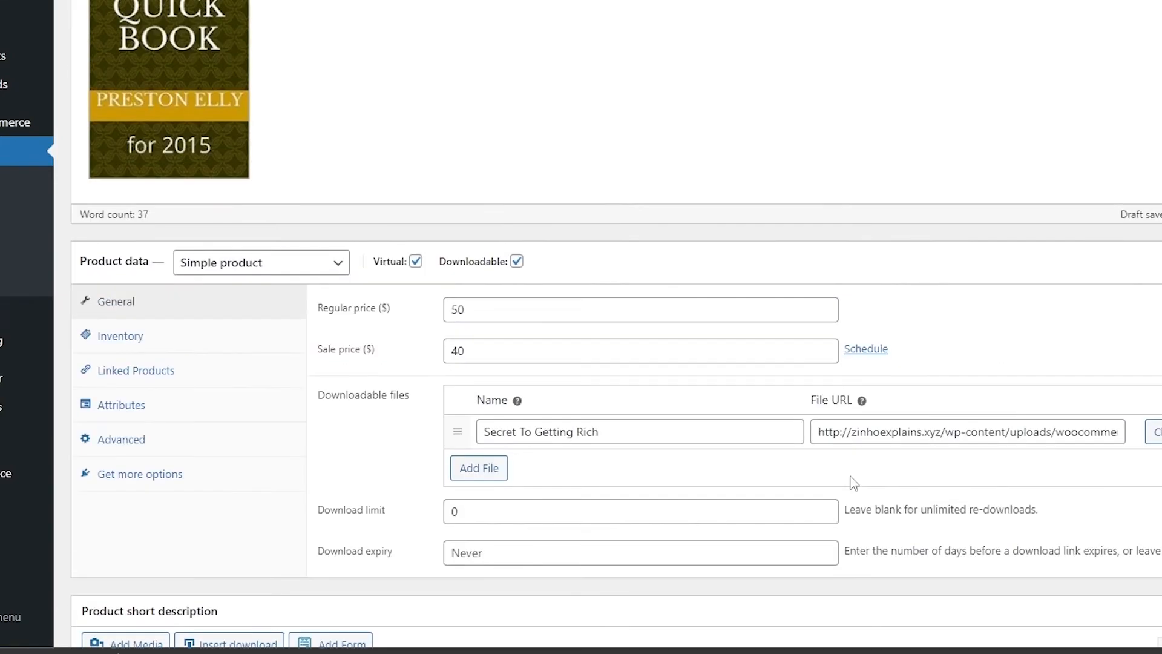
scroll(999, 485, "down", 7)
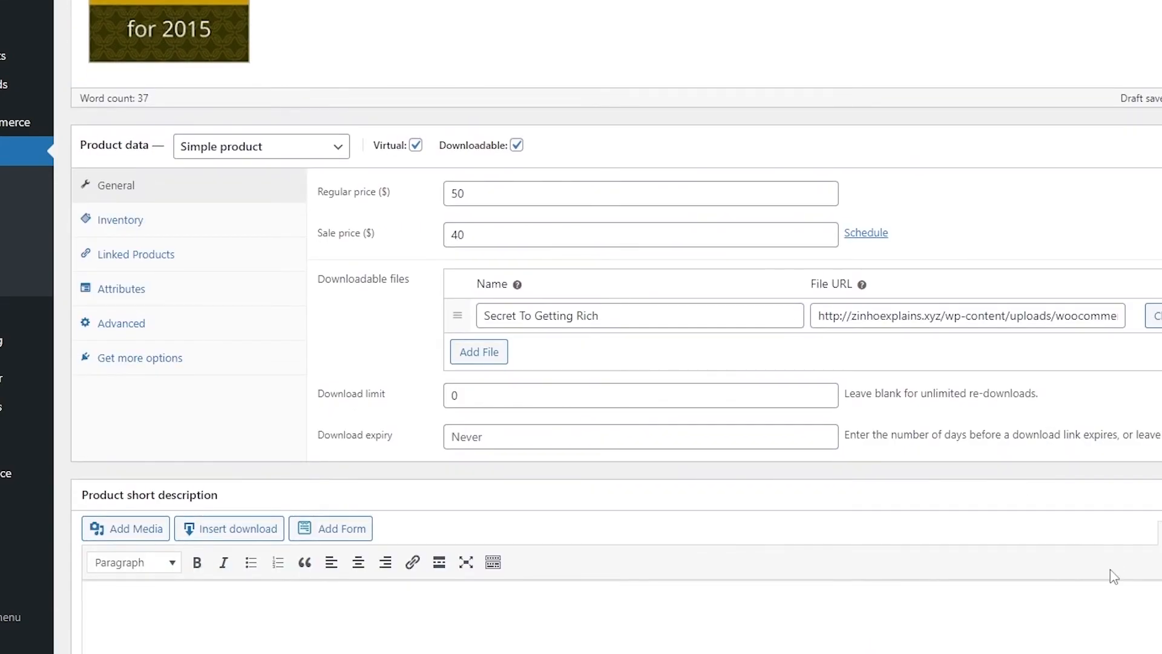
scroll(1116, 575, "up", 7)
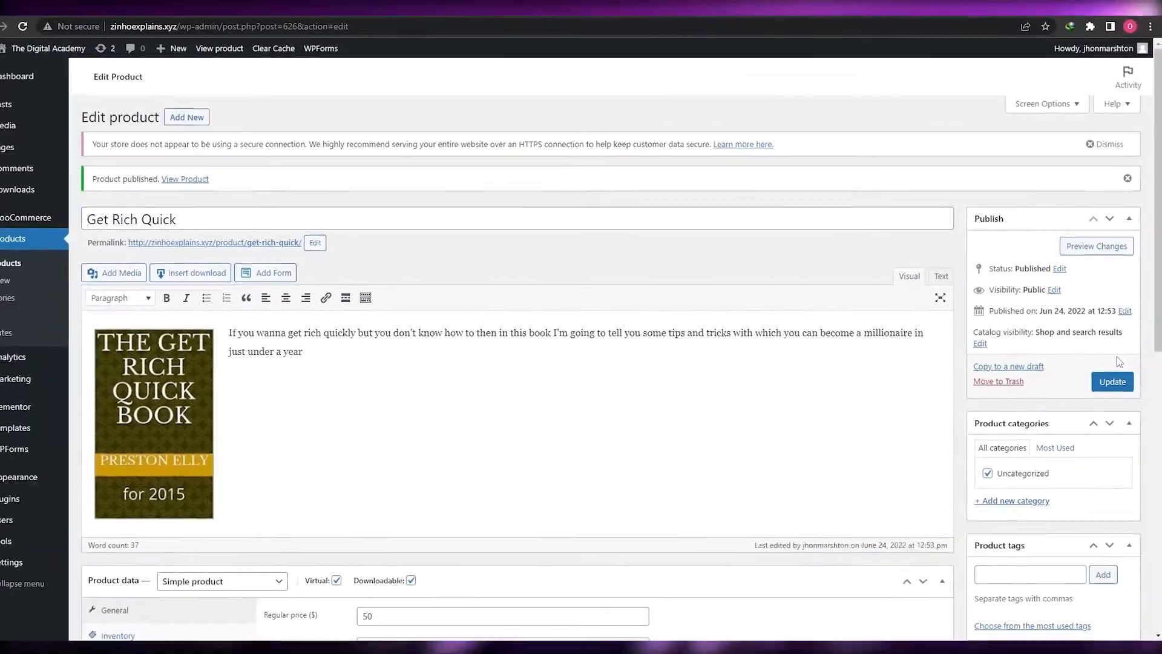
Update the product, then reopen Get Rich Quick from the All Products list
left_click(1113, 382)
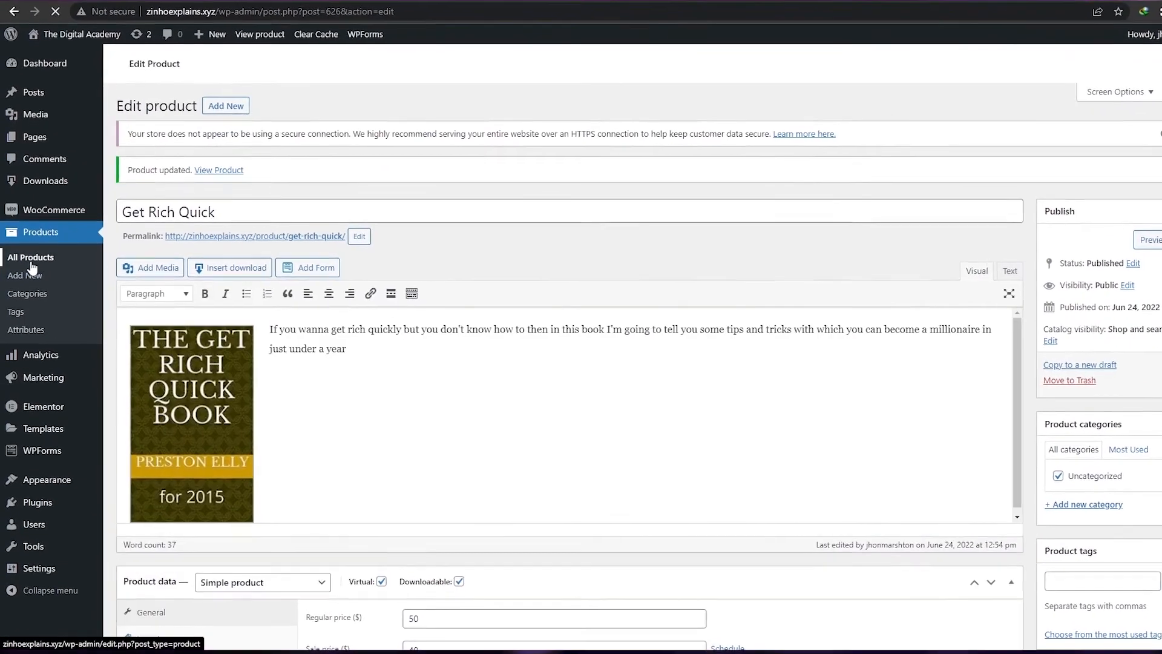
left_click(31, 261)
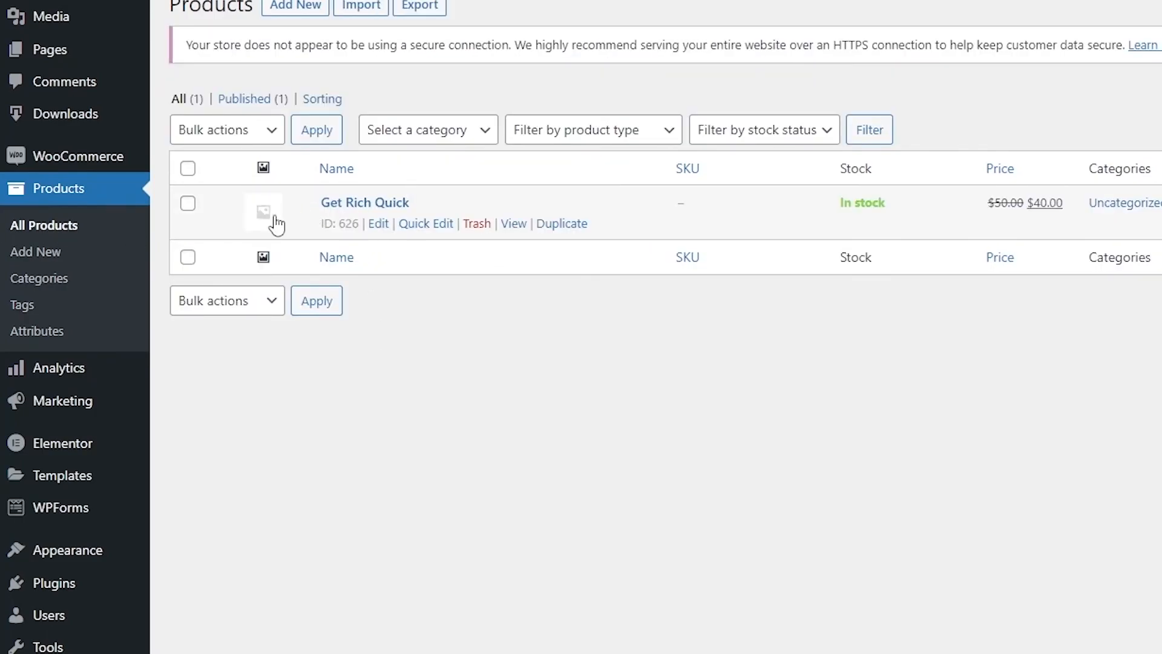
left_click(265, 213)
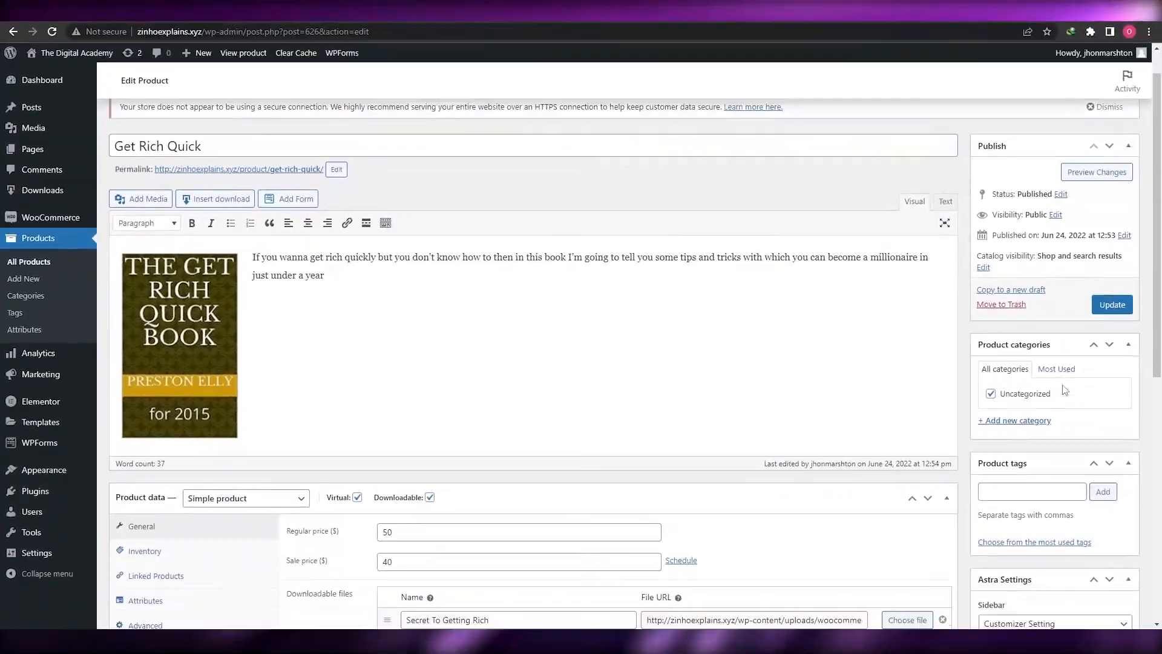
Set the Get Rich Quick book cover as the product image and update the product
scroll(1005, 352, "down", 6)
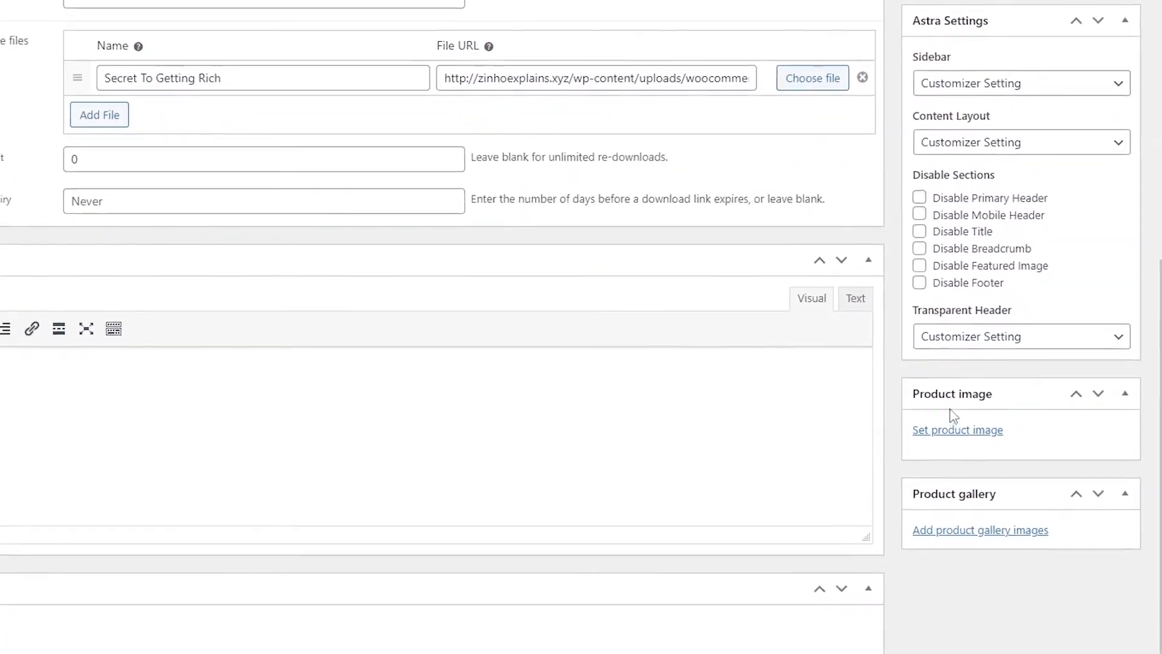
scroll(121, 324, "up", 6)
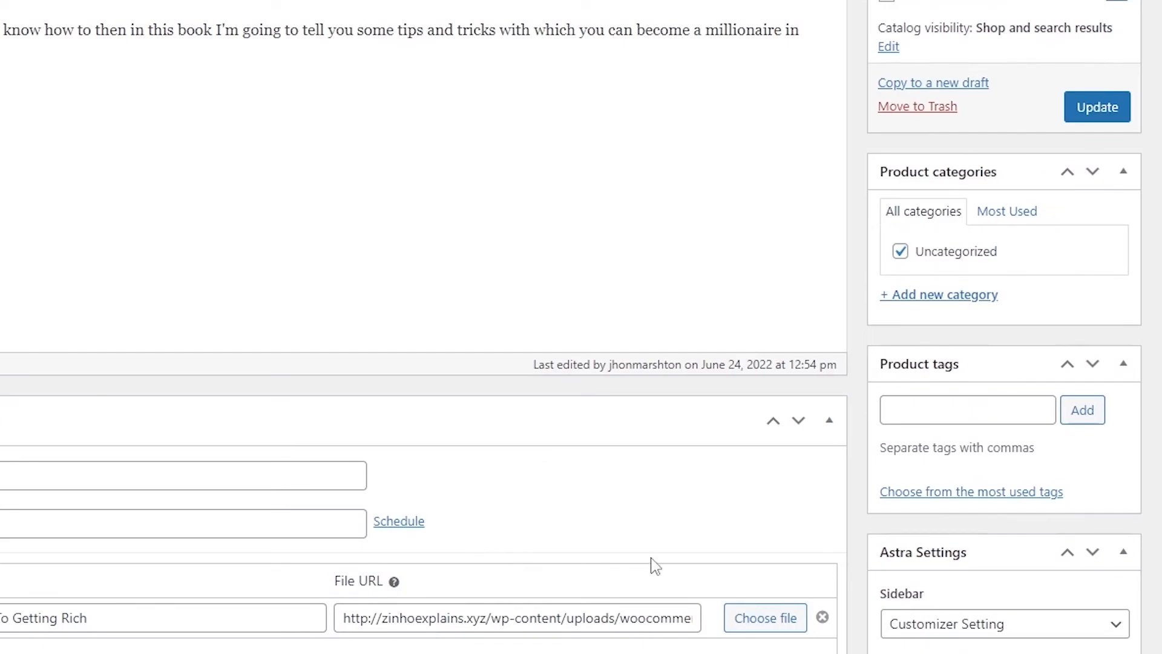
scroll(645, 569, "down", 7)
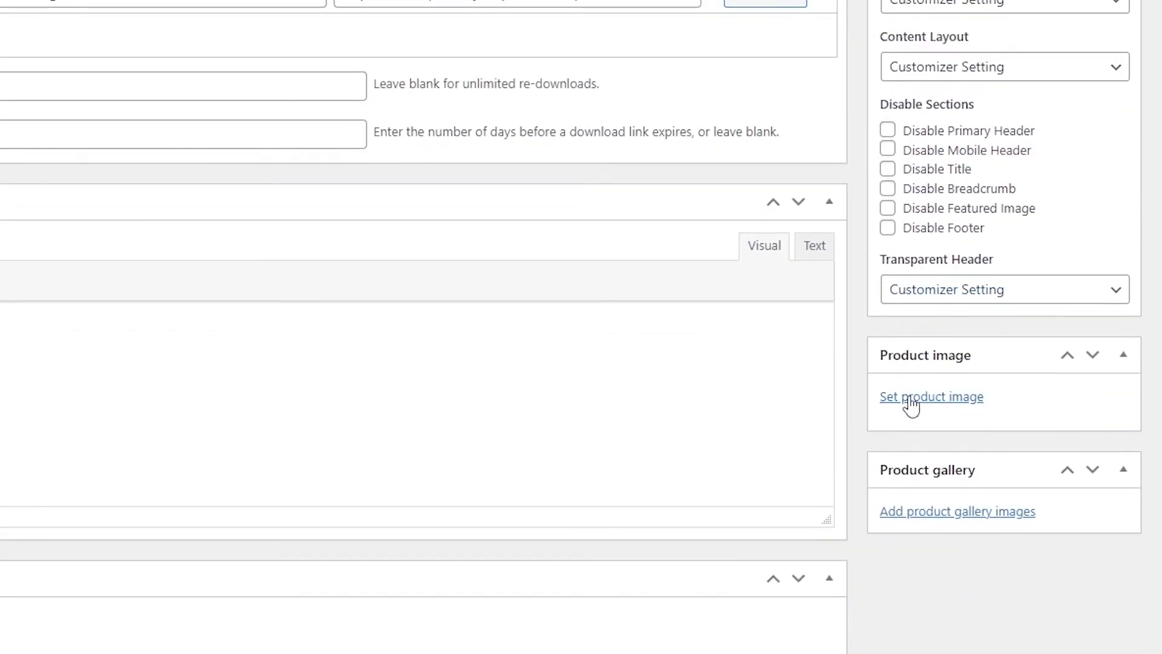
left_click(911, 399)
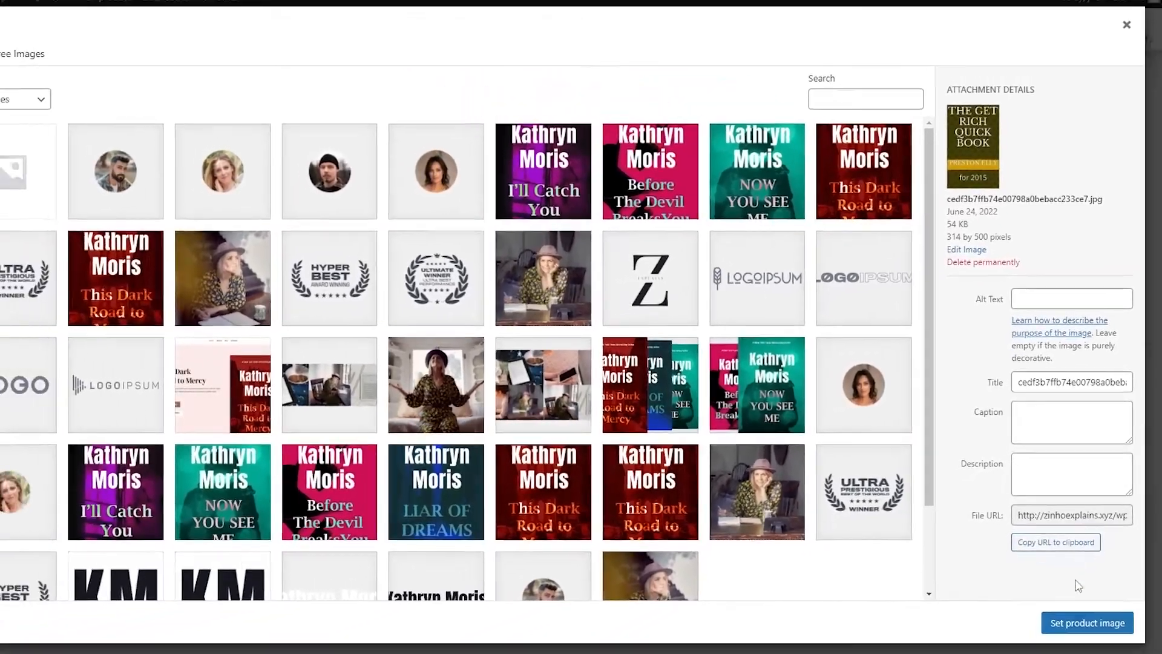
left_click(1087, 624)
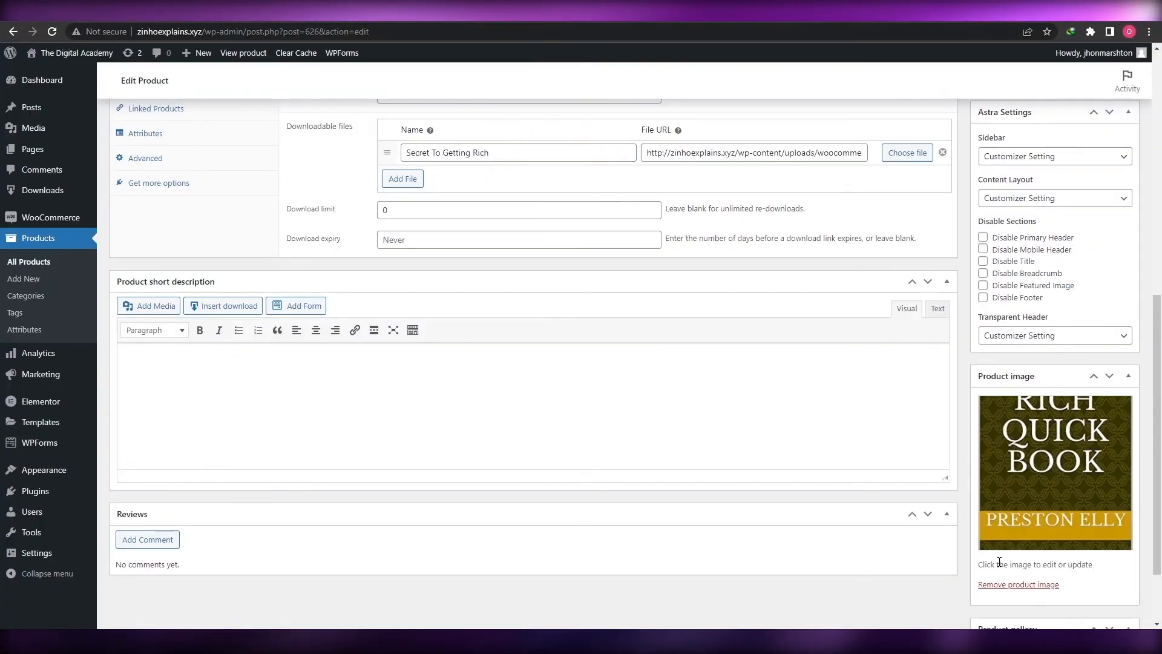
scroll(1049, 482, "up", 6)
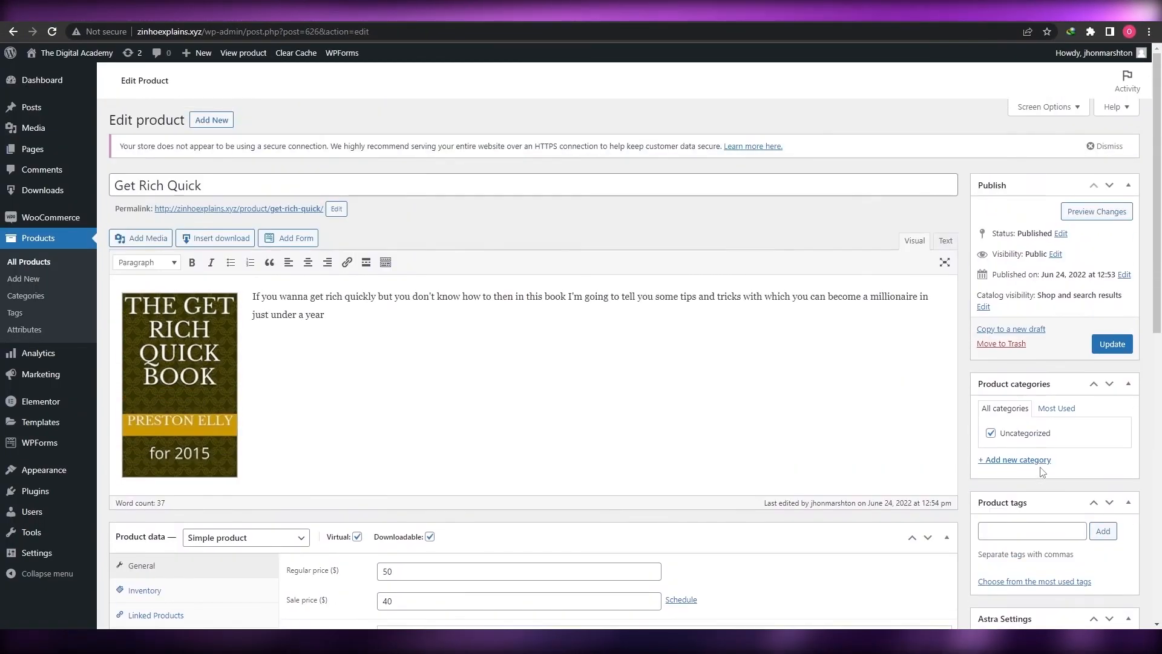
left_click(1112, 344)
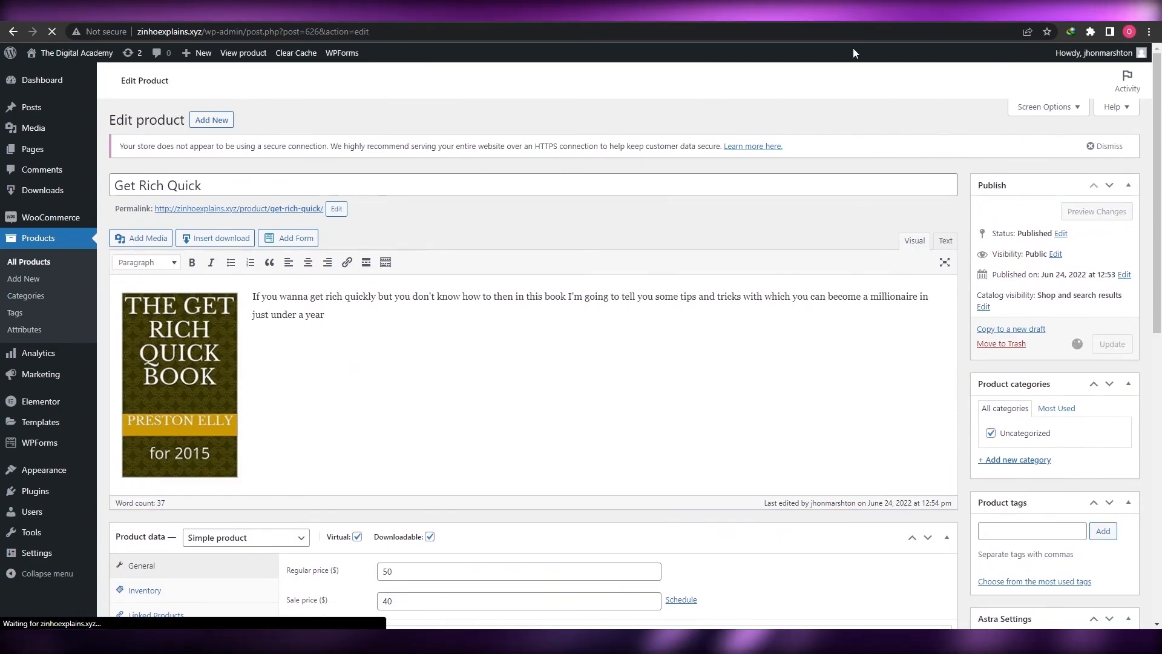
View the live Shop page listing Get Rich Quick with its cover, Sale badge and $40 price
left_click(807, 21)
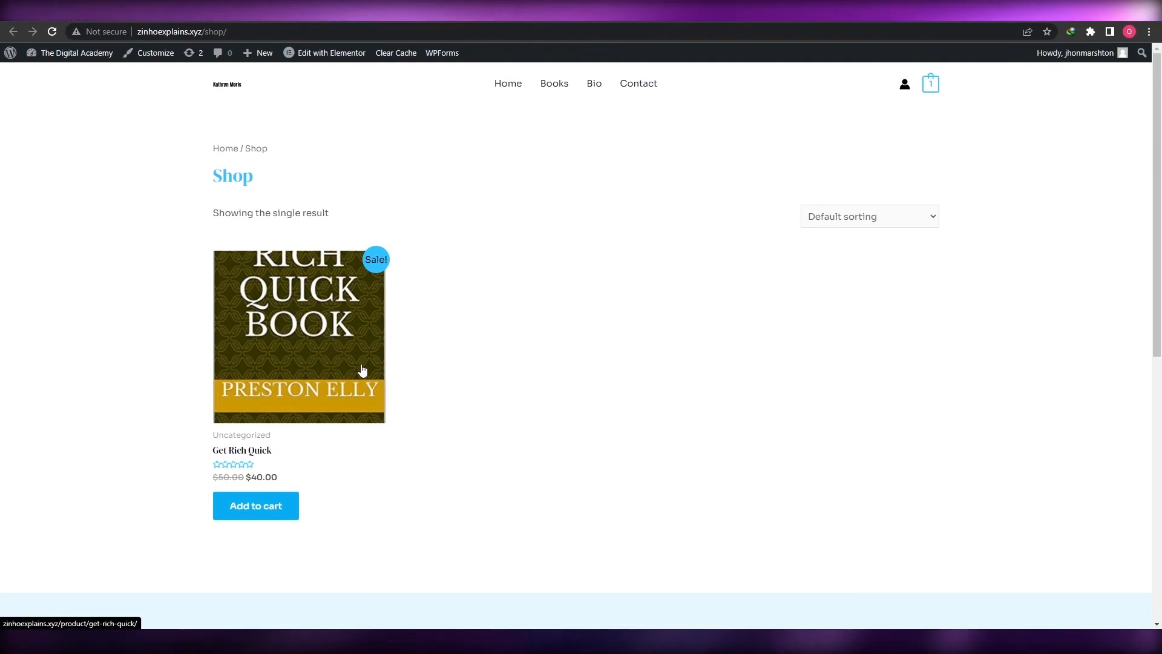
scroll(362, 370, "down", 1)
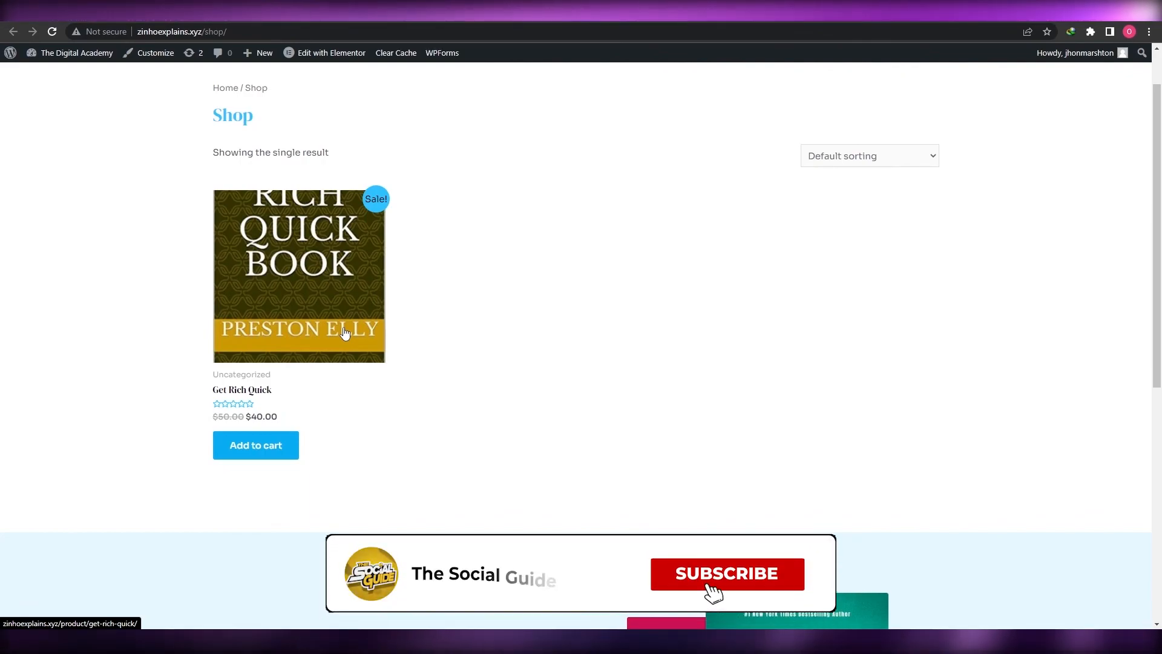
scroll(345, 333, "up", 1)
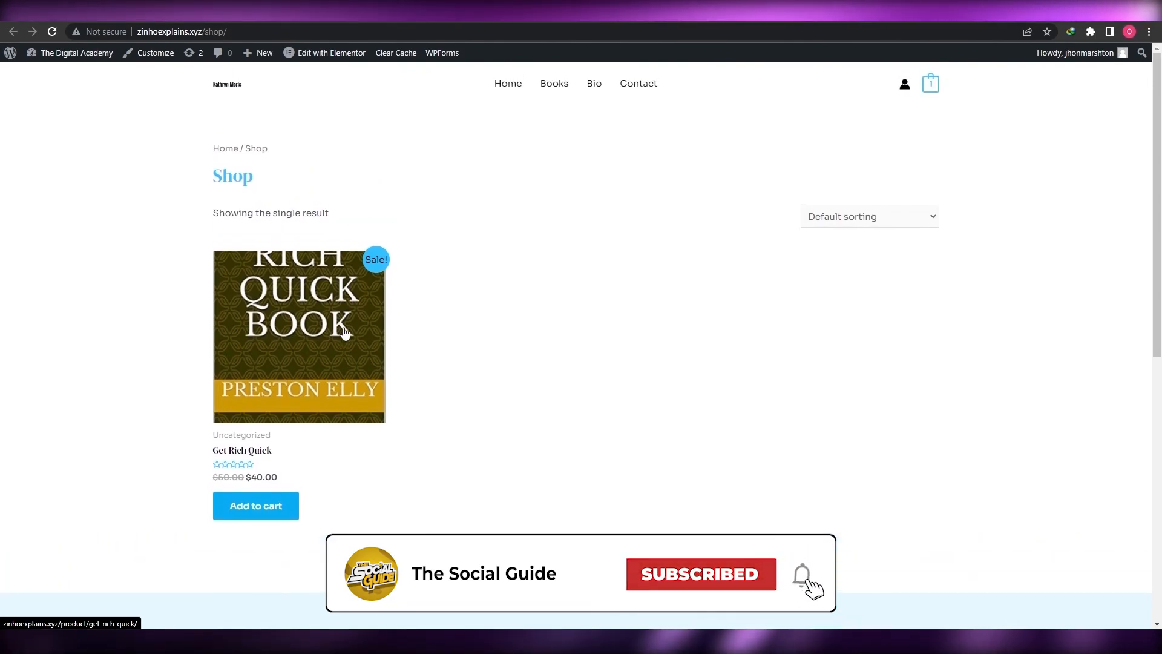